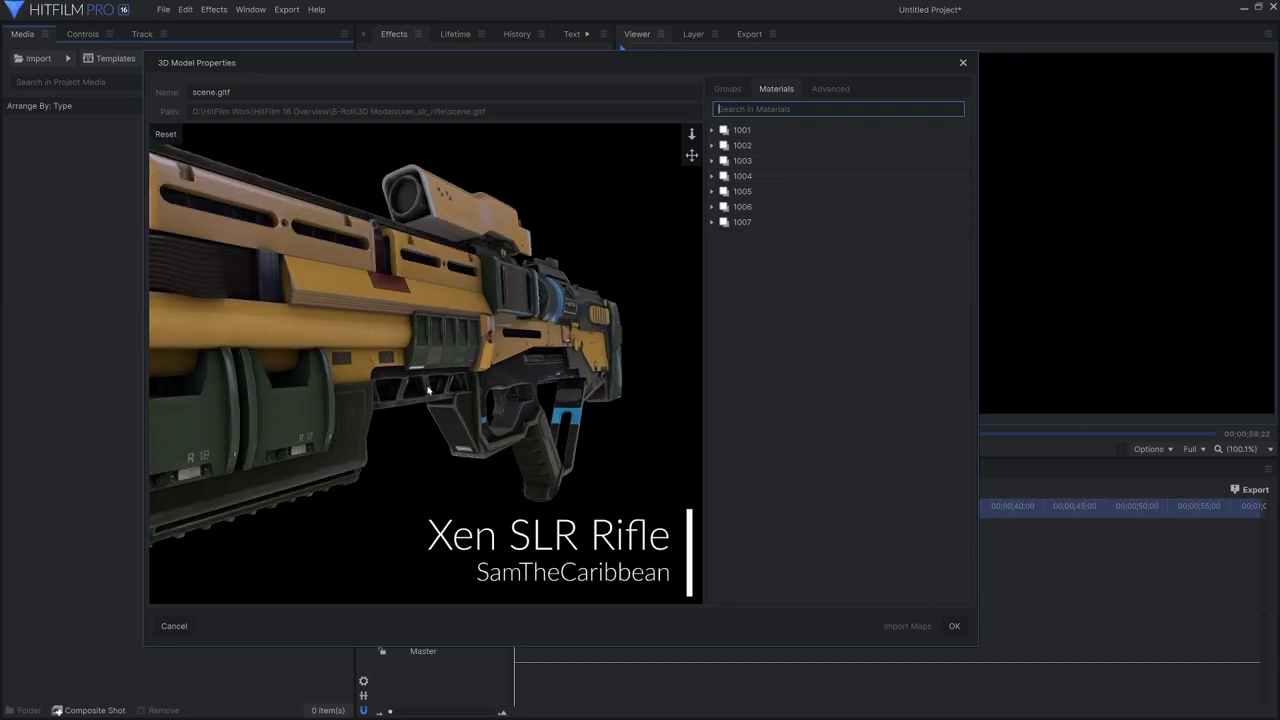
# Step: Turn the rifle model preview side-on and try different textures for the custom light flare
pyautogui.moveTo(428, 390); pyautogui.dragTo(300, 388)
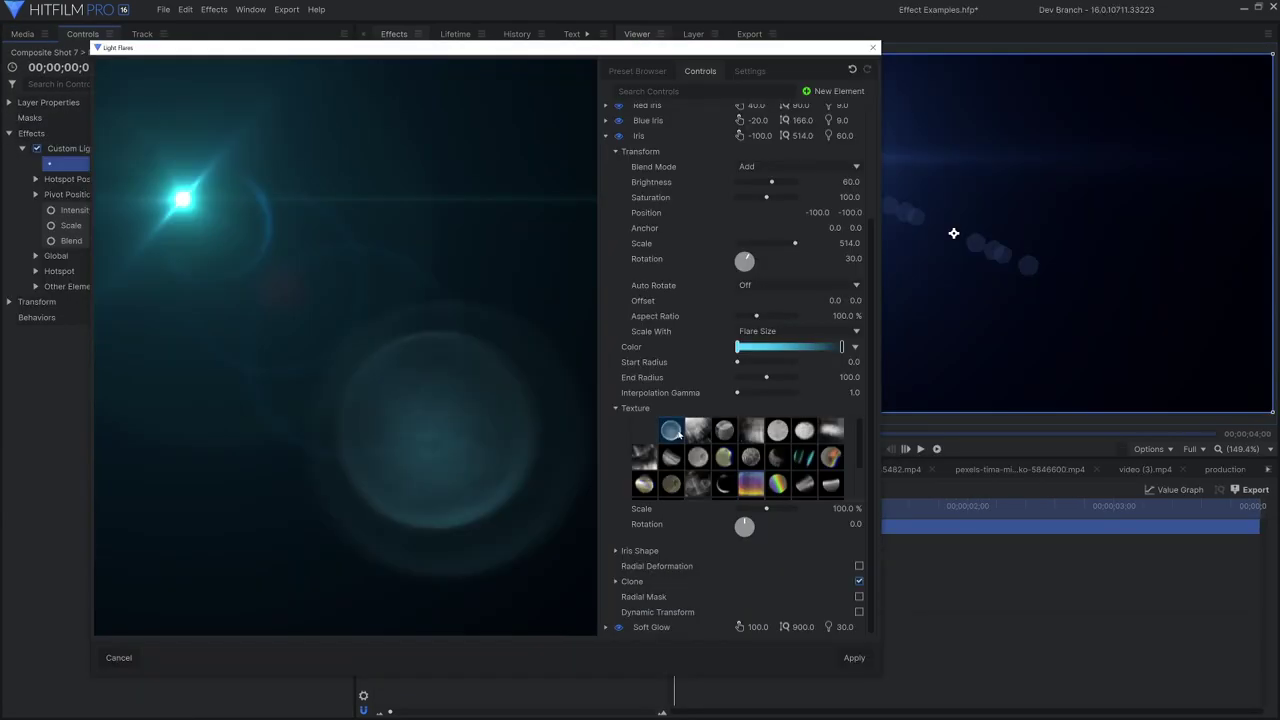
pyautogui.click(672, 430)
pyautogui.click(652, 459)
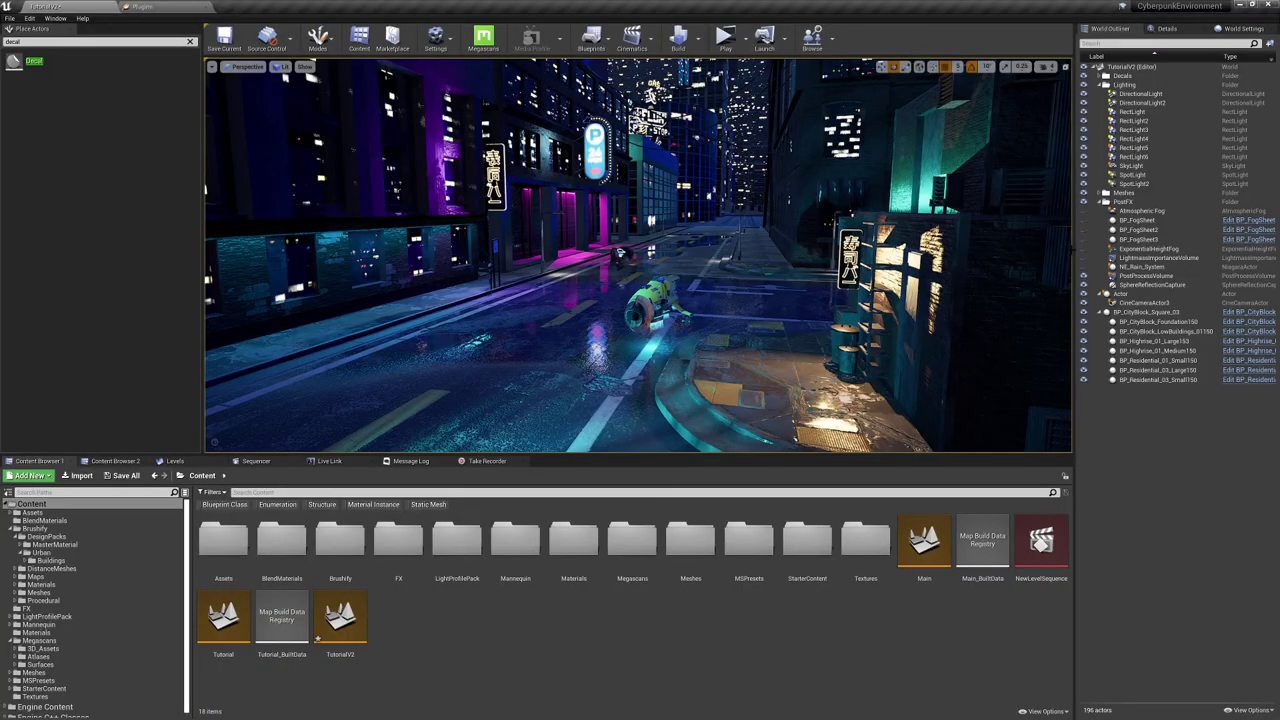
# Step: Show the height fog and place Megascans rocks, including the siExJ_LOD0 rock wall, near the mannequin
pyautogui.click(1084, 249)
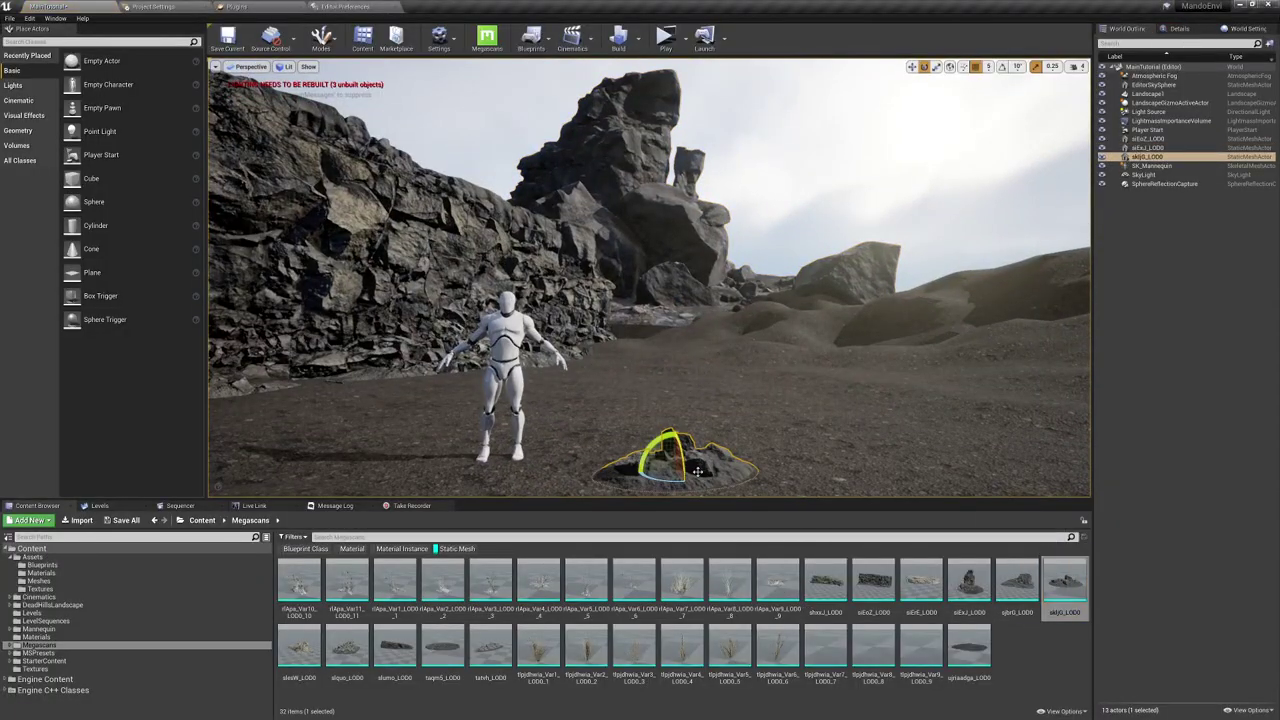
pyautogui.moveTo(697, 470); pyautogui.dragTo(600, 420, button='right')
pyautogui.moveTo(968, 648); pyautogui.dragTo(590, 335)
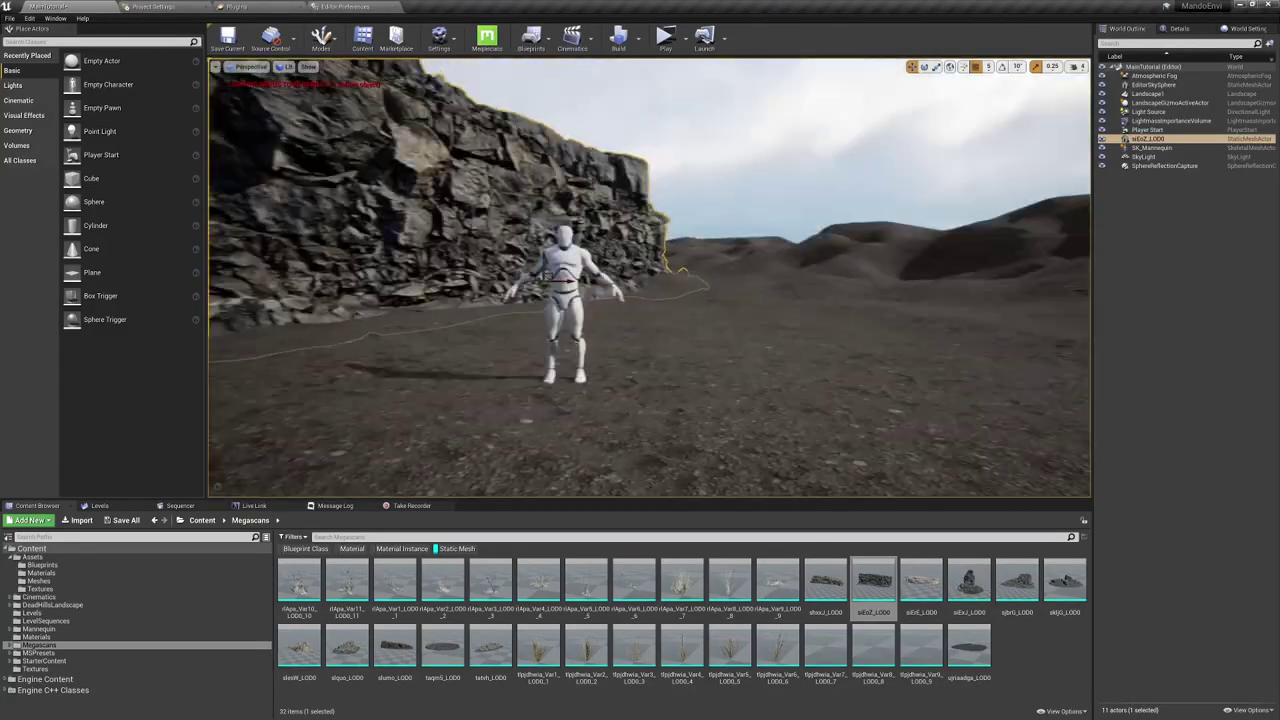
pyautogui.moveTo(969, 585); pyautogui.dragTo(686, 280)
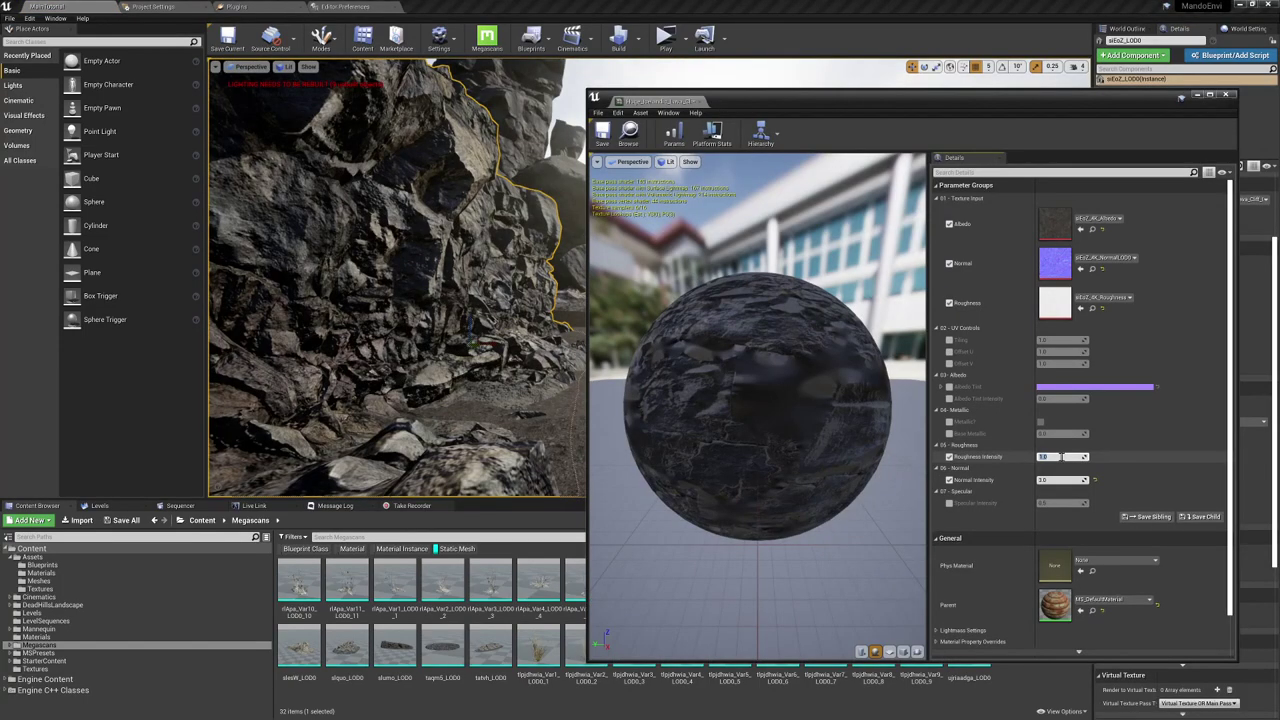
# Step: Set the rock material's Roughness Intensity to 0.0
pyautogui.write('0')
pyautogui.press('Return')
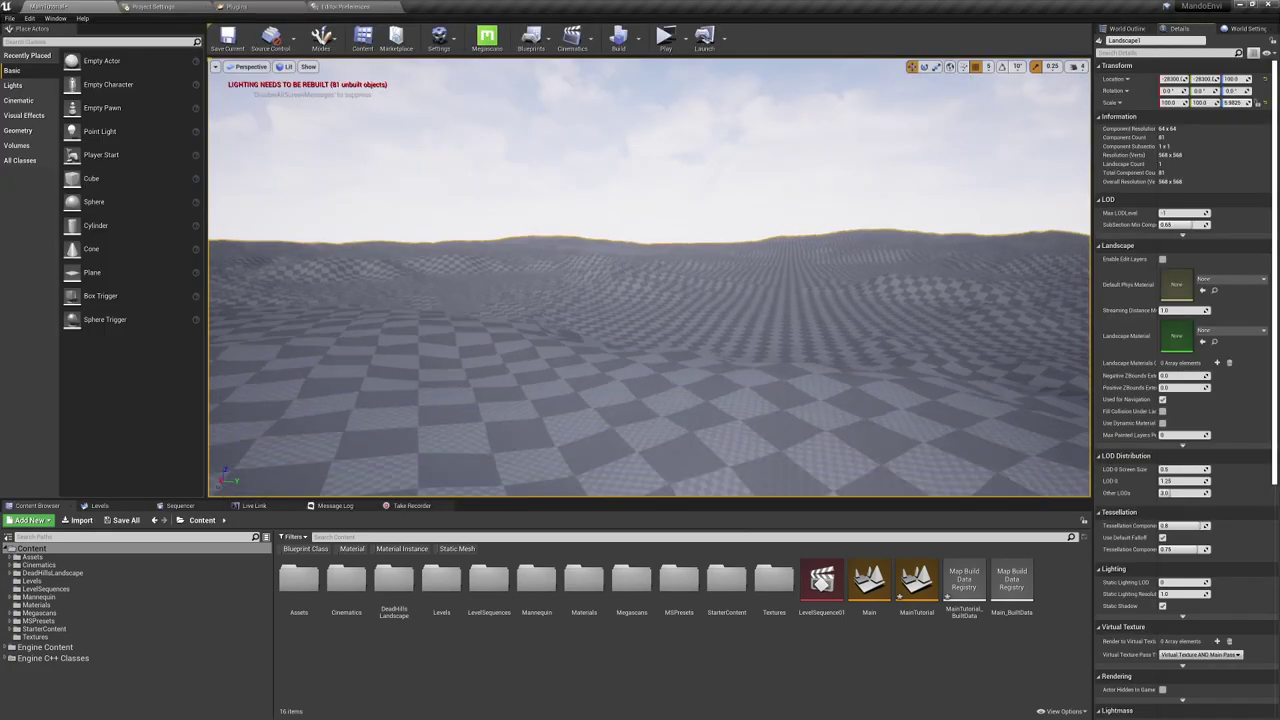
# Step: Fly over the landscape and paint a dark gravel patch across the street plane toward the lower right
pyautogui.press('Up')
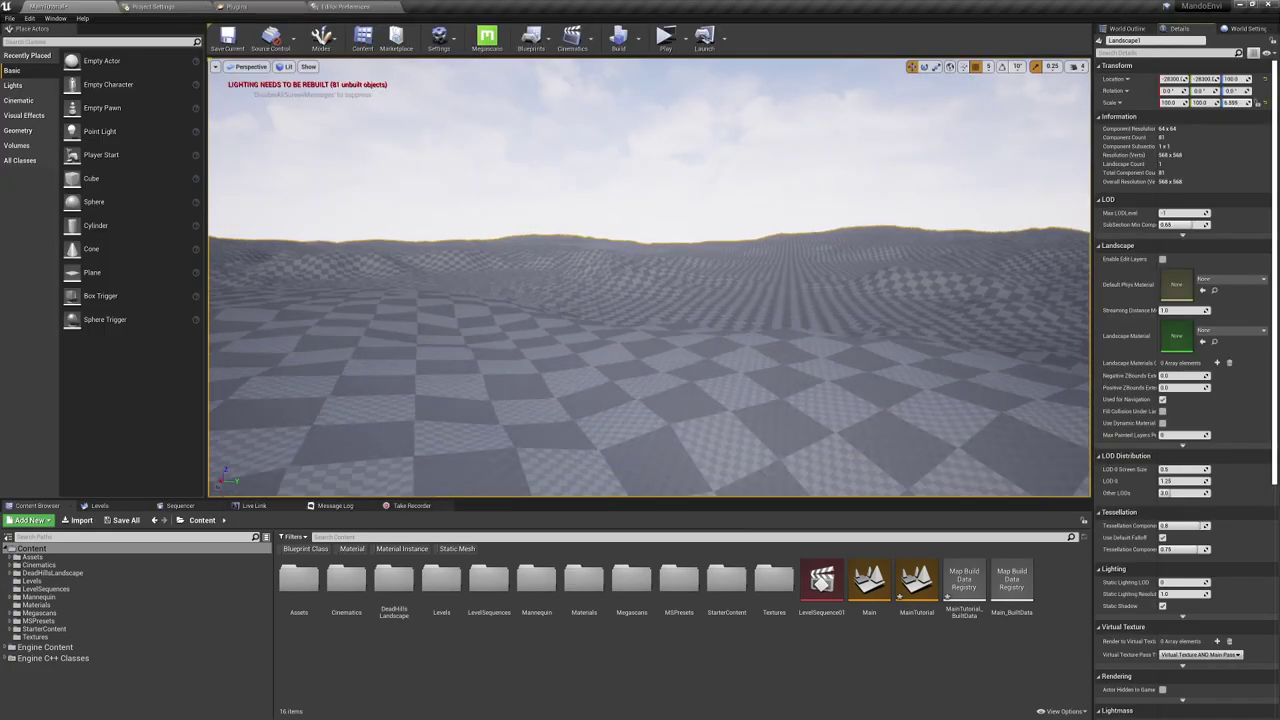
pyautogui.press('Up')
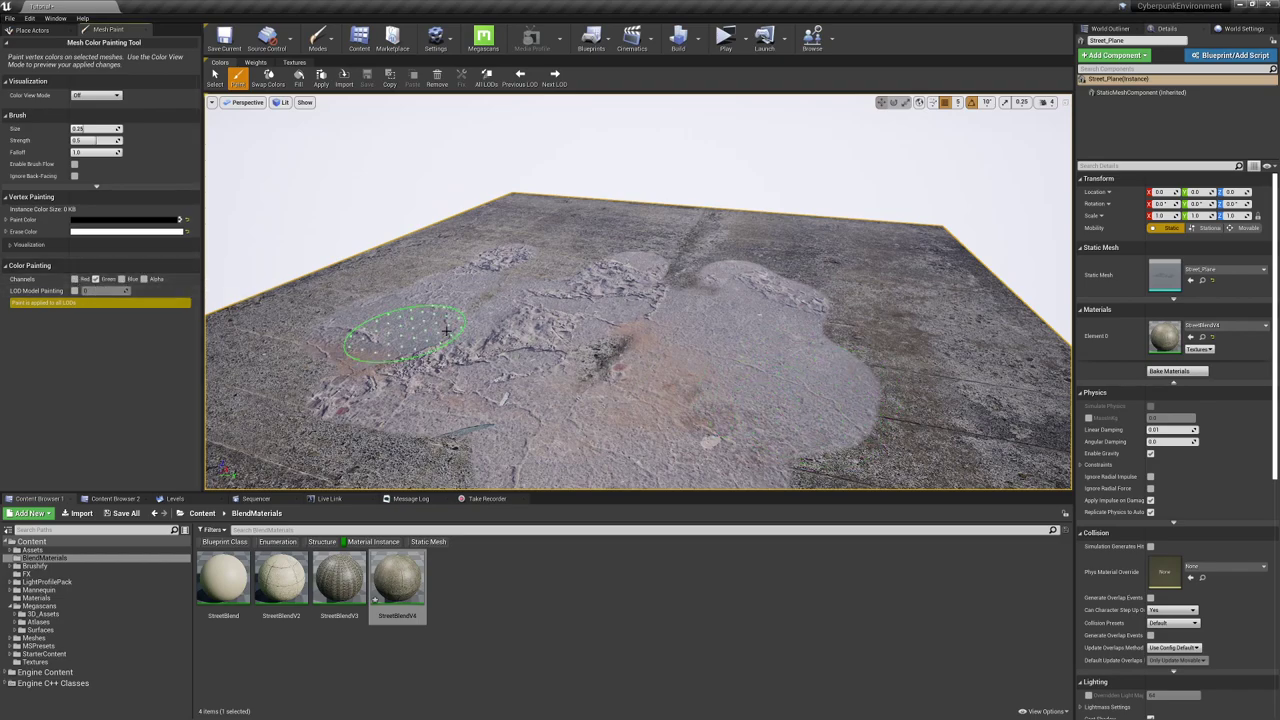
pyautogui.moveTo(471, 376)
pyautogui.mouseDown()
pyautogui.moveTo(623, 423)
pyautogui.moveTo(610, 320)
pyautogui.mouseUp()
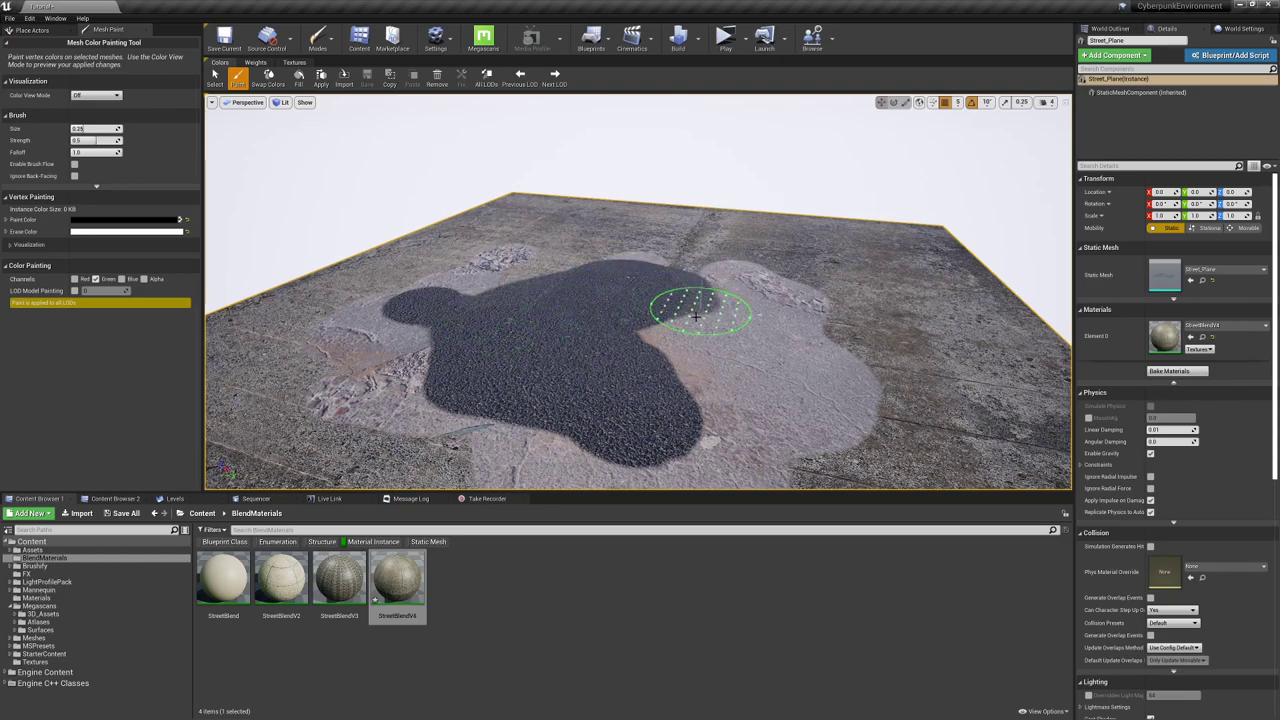
pyautogui.moveTo(696, 316)
pyautogui.mouseDown()
pyautogui.moveTo(741, 423)
pyautogui.moveTo(718, 343)
pyautogui.mouseUp()
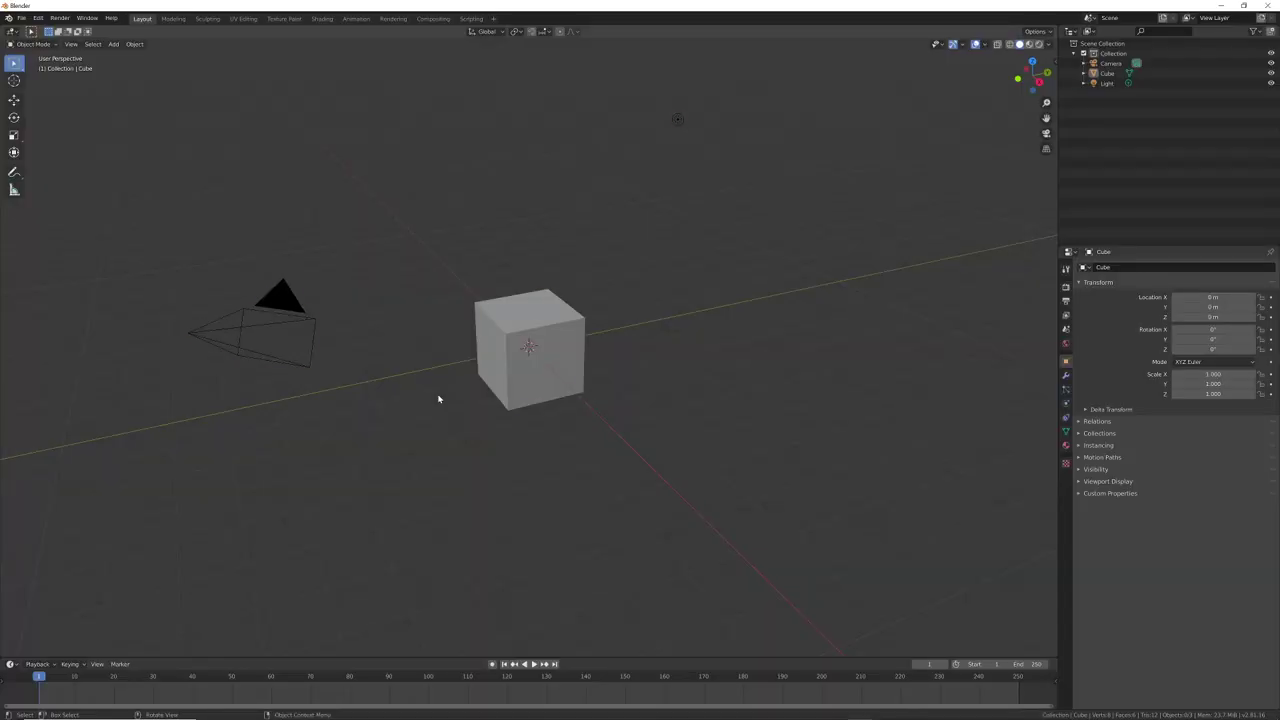
# Step: Delete the default cube, camera and light, then add a plane and scale it up hugely
pyautogui.press('a')
pyautogui.press('x')
pyautogui.click(430, 395)
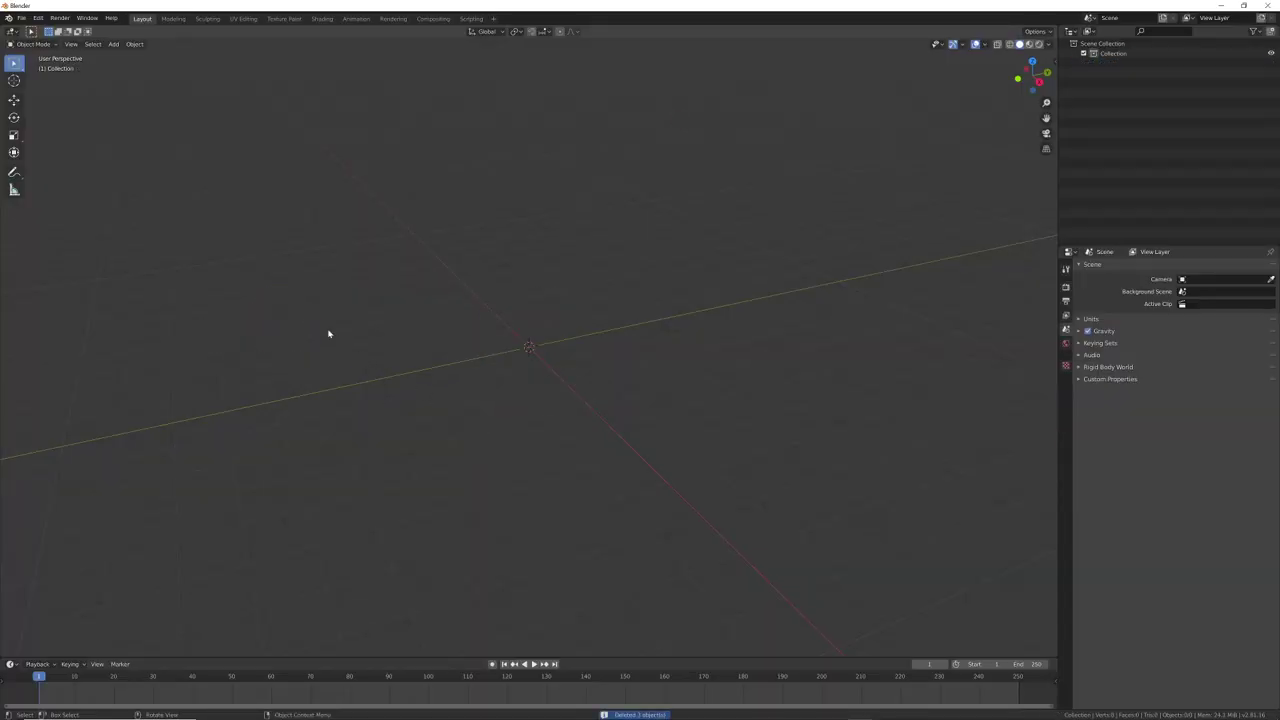
pyautogui.click(114, 45)
pyautogui.moveTo(130, 58)
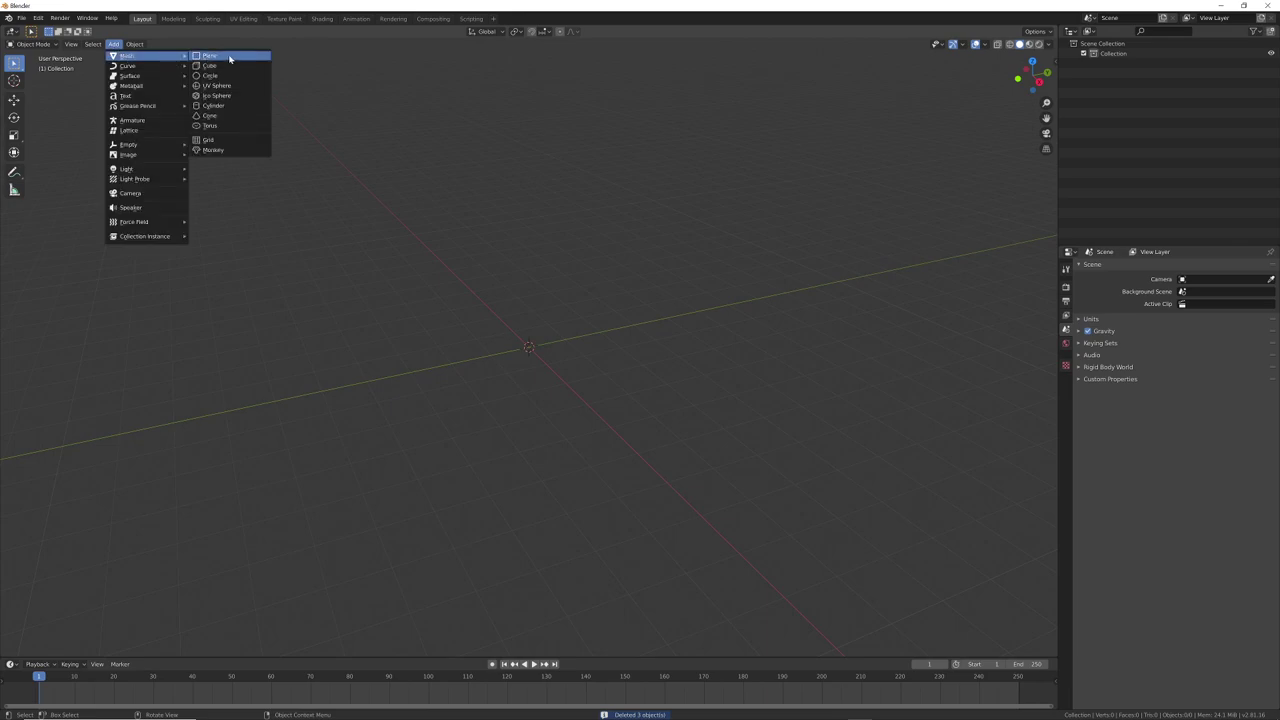
pyautogui.click(231, 59)
pyautogui.press('s')
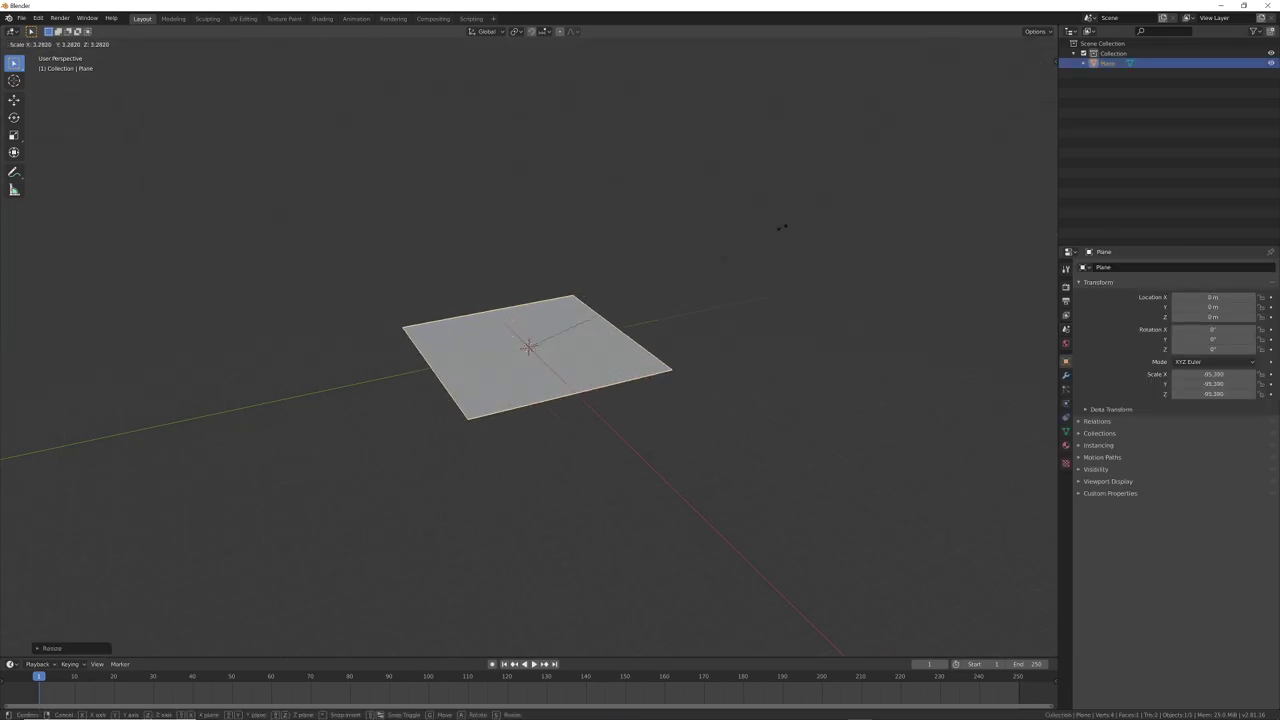
pyautogui.click(353, 237)
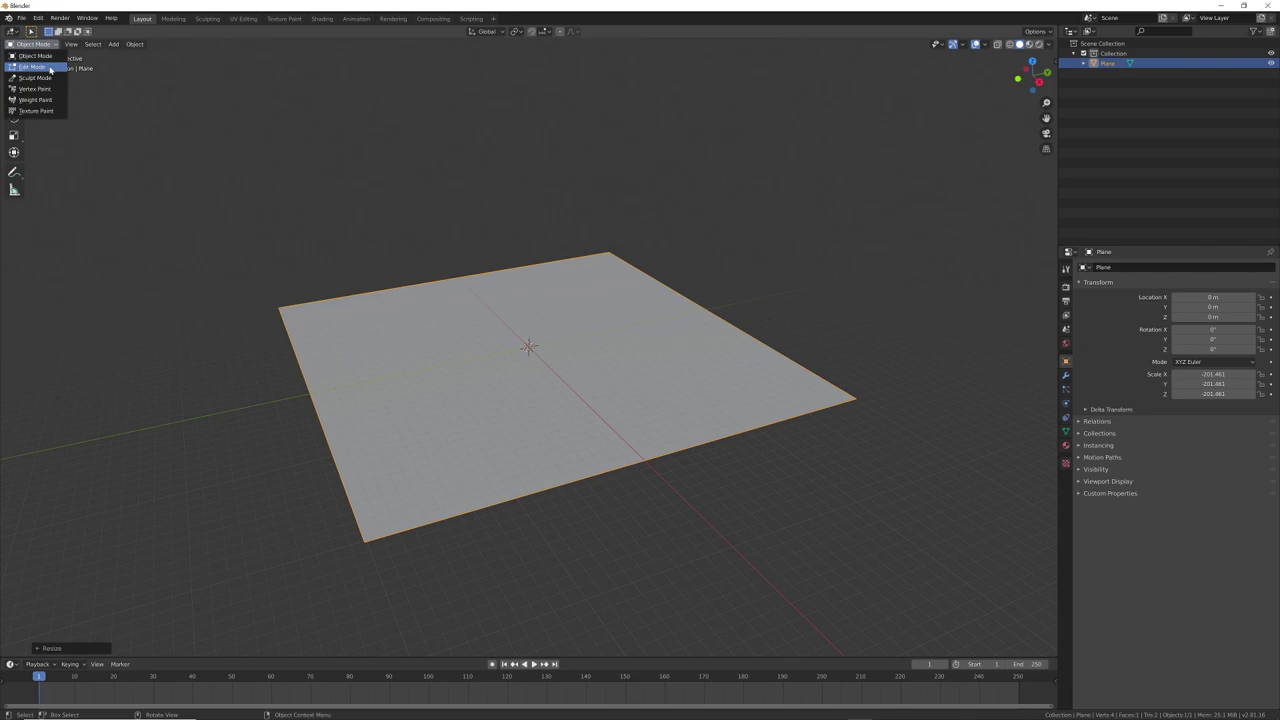
# Step: Subdivide the plane in Edit Mode with 5 cuts into a dense grid of faces
pyautogui.click(50, 67)
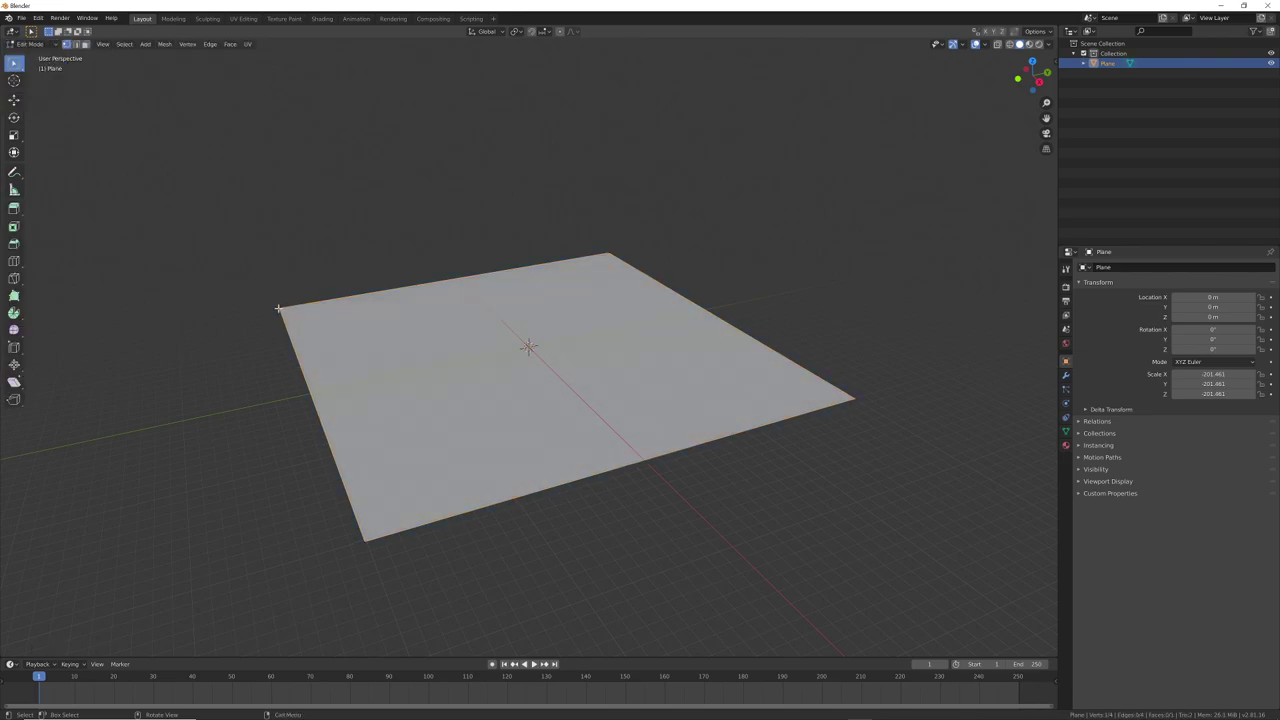
pyautogui.scroll(3, 536, 310)
pyautogui.scroll(-1, 536, 310)
pyautogui.rightClick(536, 310)
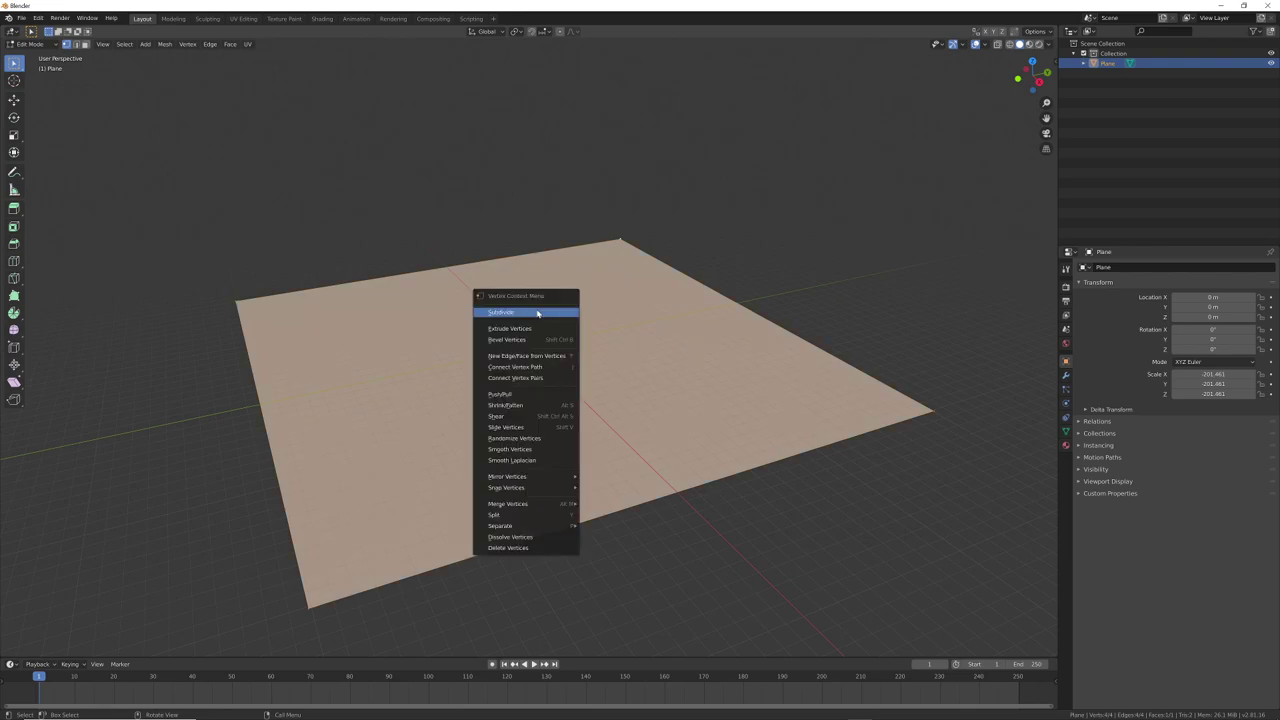
pyautogui.click(537, 313)
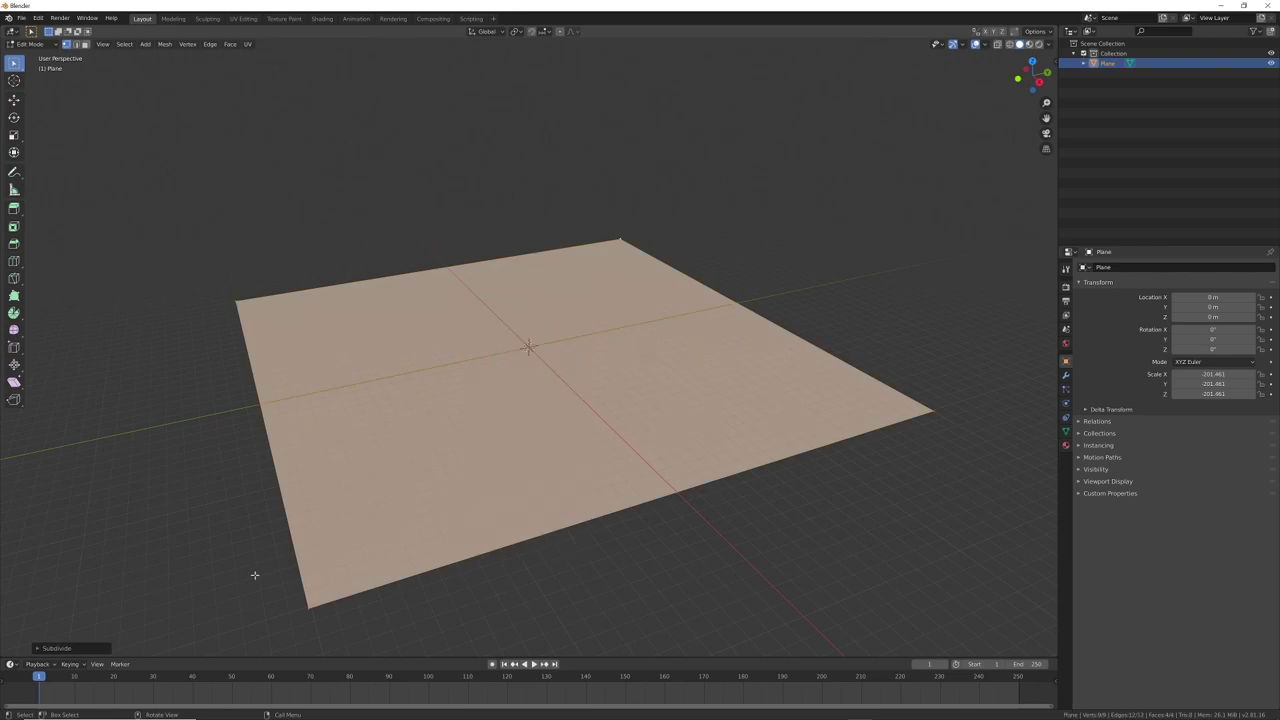
pyautogui.click(43, 649)
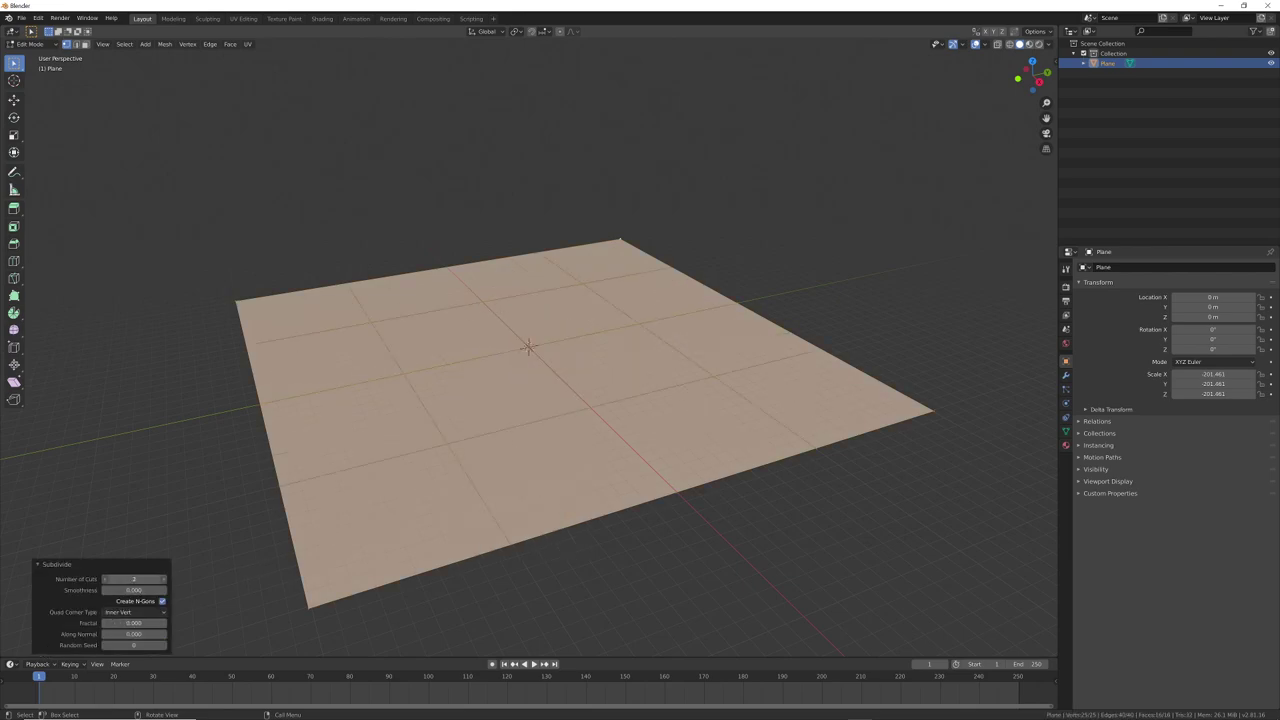
pyautogui.rightClick(481, 394)
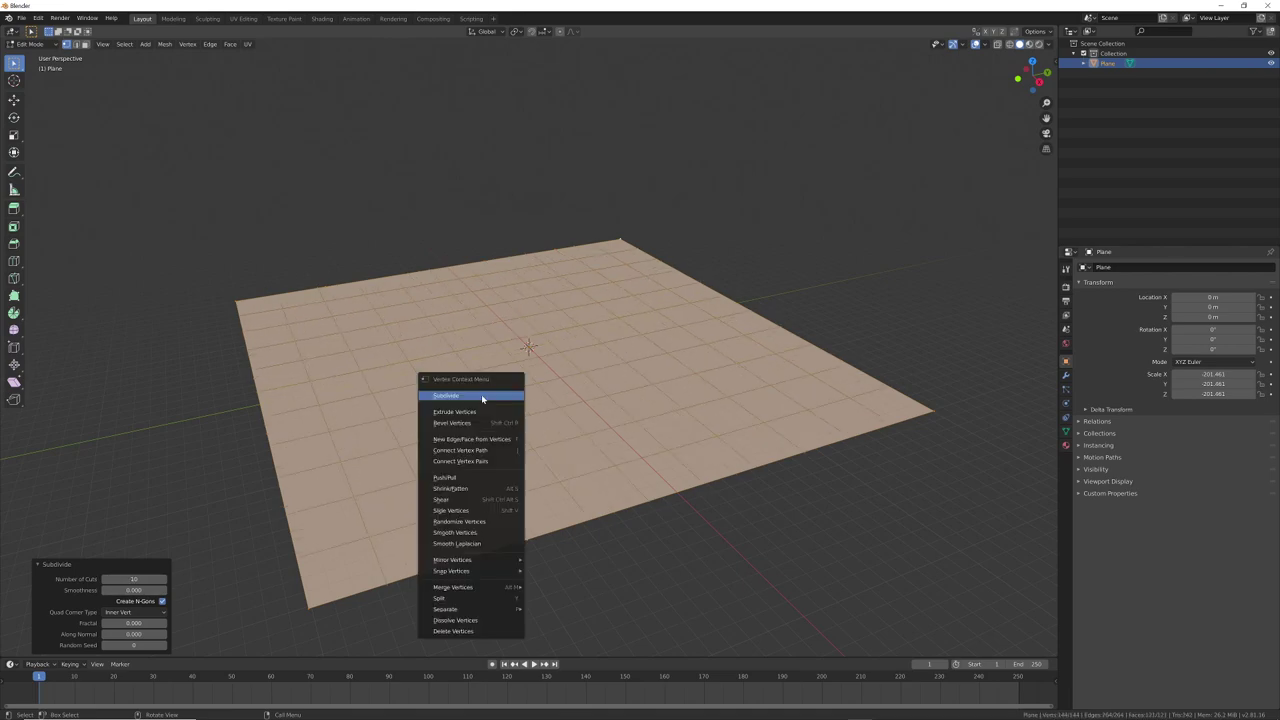
pyautogui.click(481, 394)
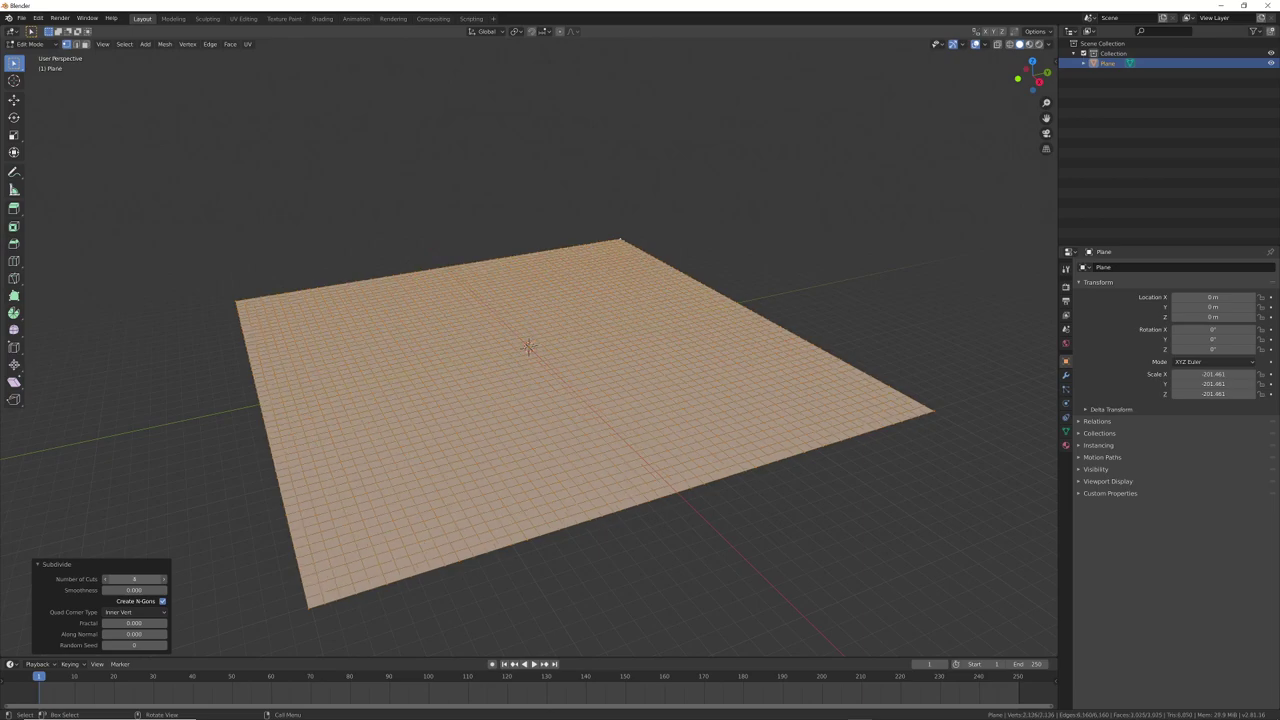
pyautogui.moveTo(134, 579); pyautogui.dragTo(138, 579)
pyautogui.scroll(6, 561, 386)
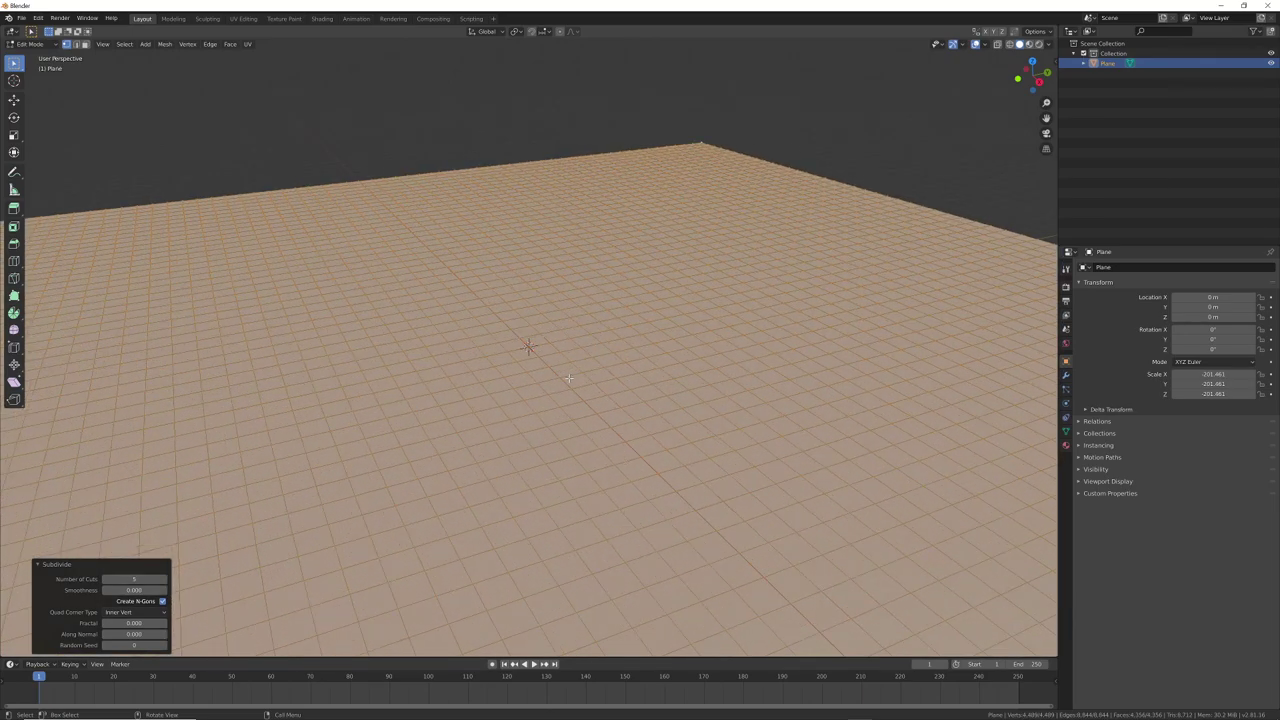
pyautogui.scroll(-2, 556, 380)
pyautogui.scroll(-3, 556, 380)
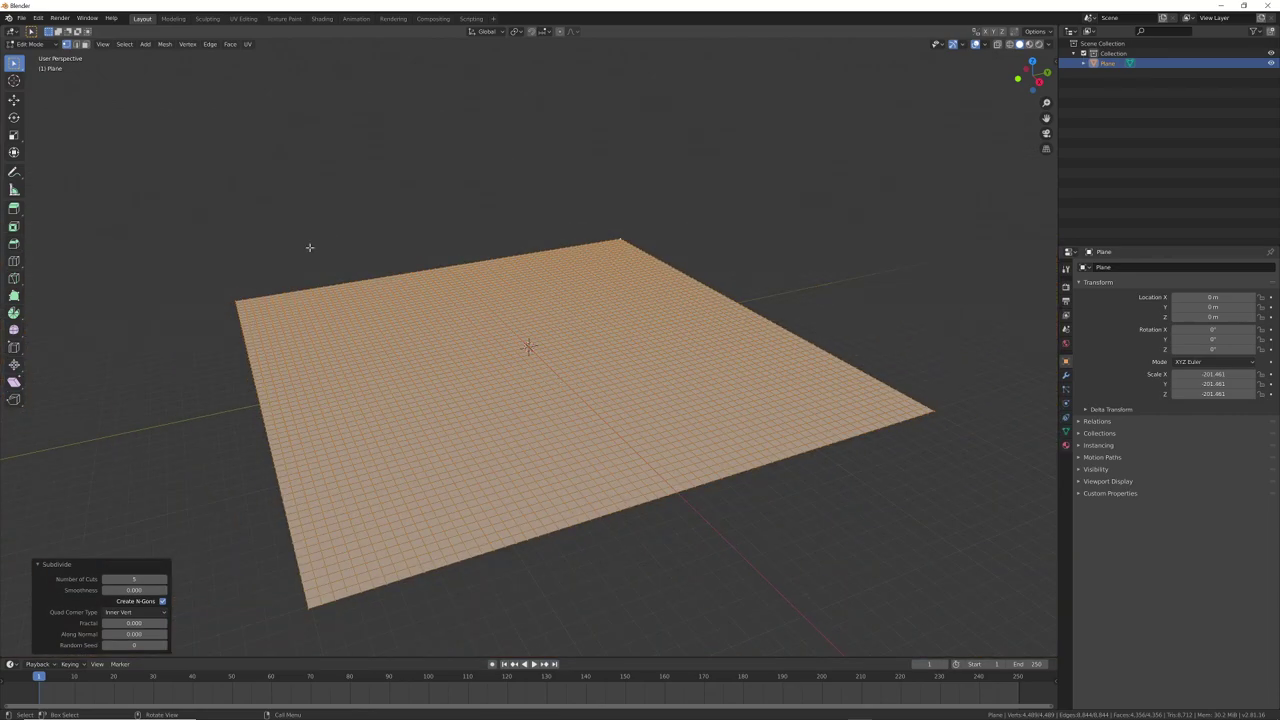
# Step: Go to export the plane, then browse the Surfaces category in Quixel Bridge
pyautogui.click(21, 18)
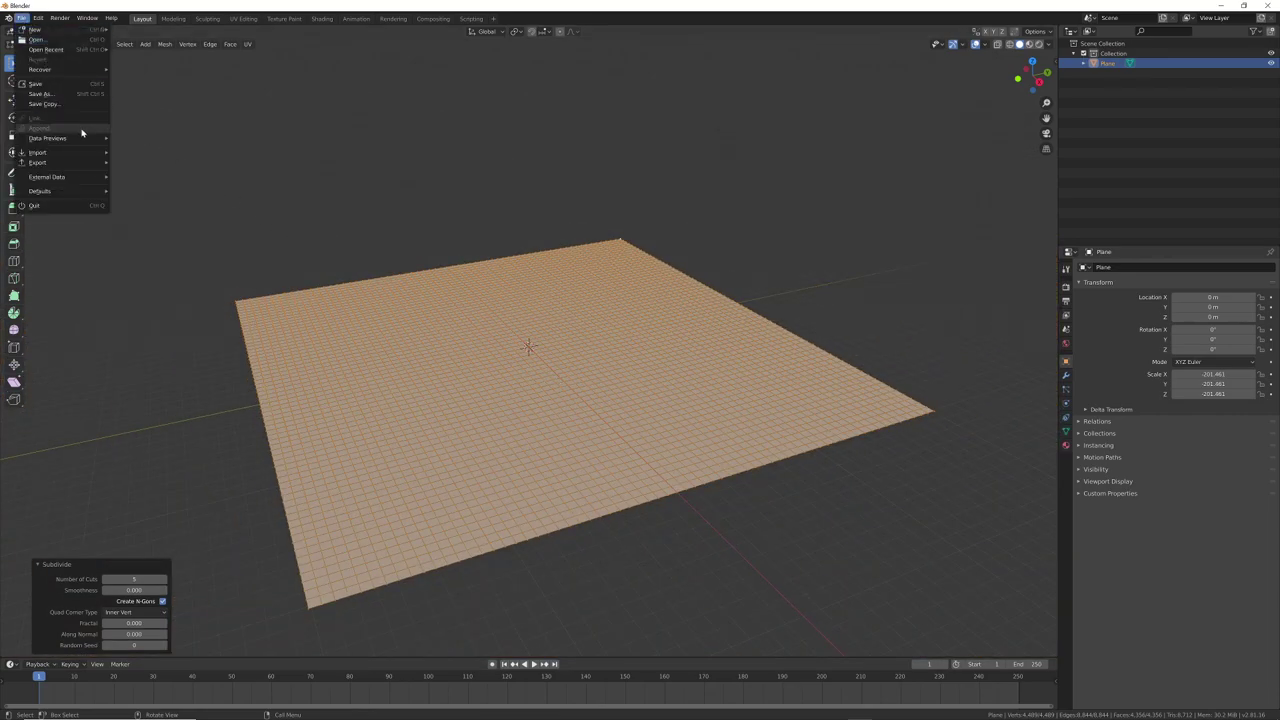
pyautogui.moveTo(108, 168)
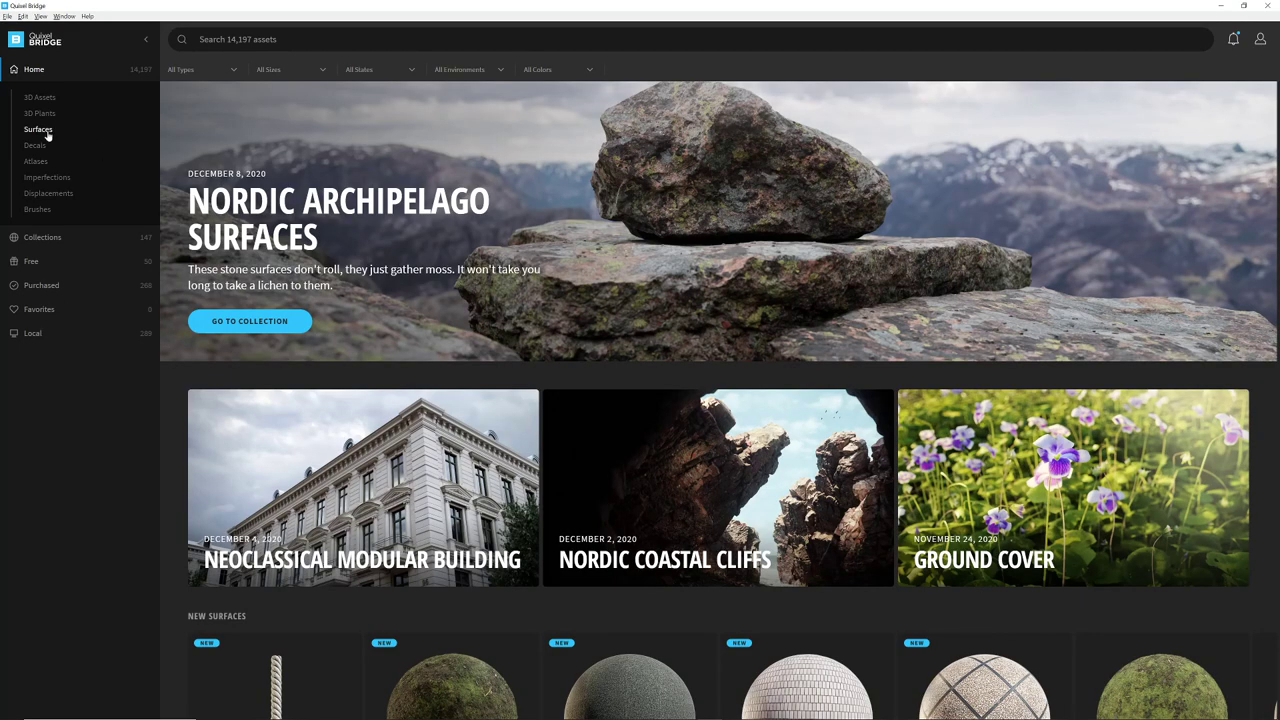
pyautogui.click(46, 132)
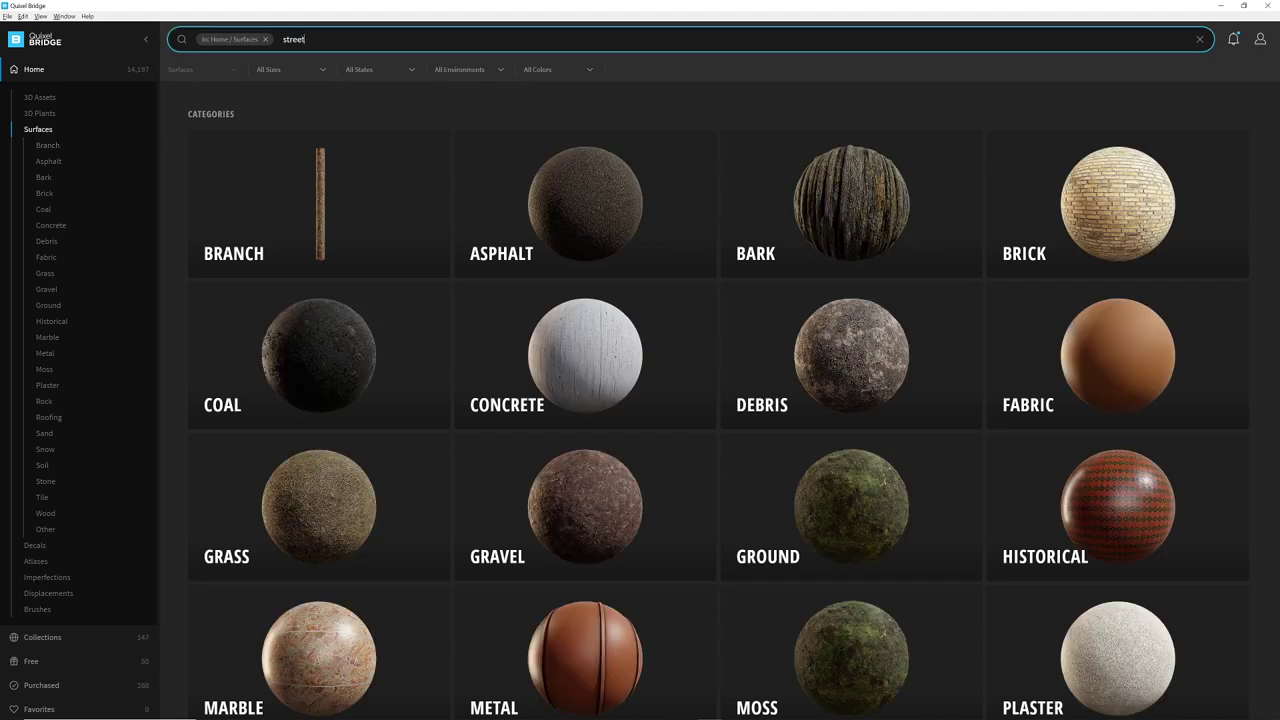
# Step: Filter surfaces by 'street' and view Rough Asphalt 2x2 M, then Concrete Pavement 2x2 M details
pyautogui.press('Return')
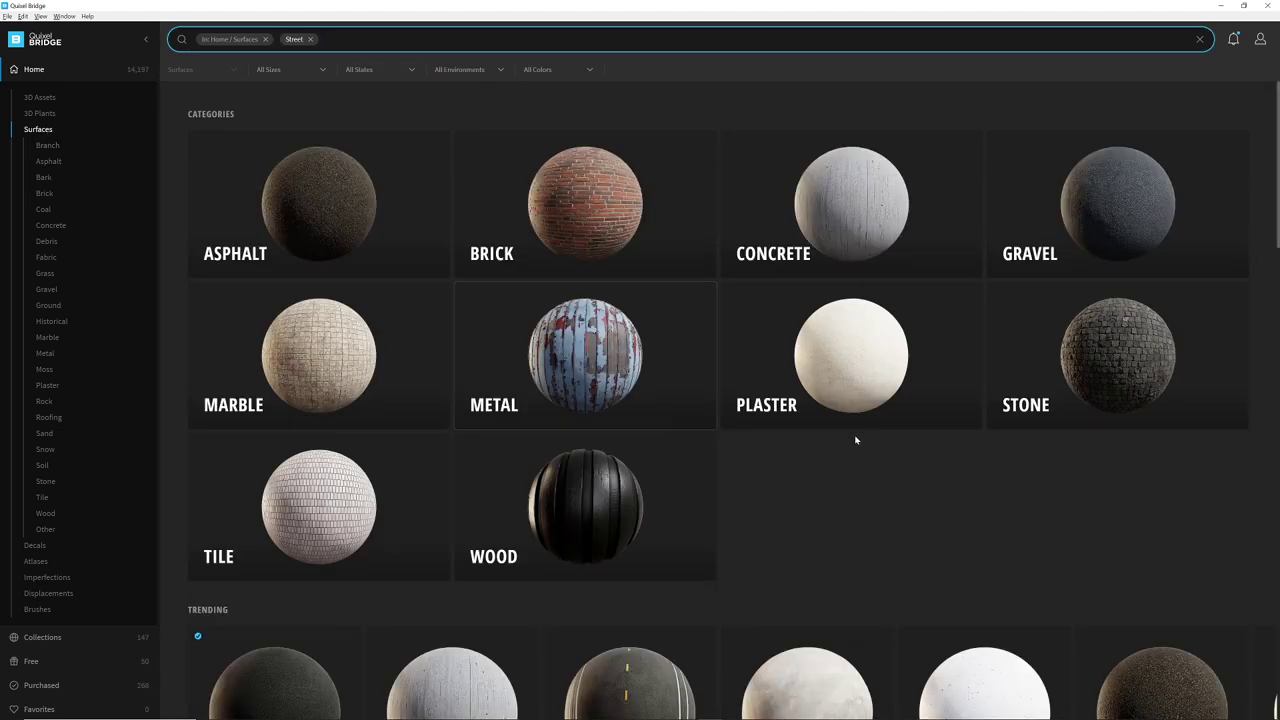
pyautogui.scroll(-5, 857, 435)
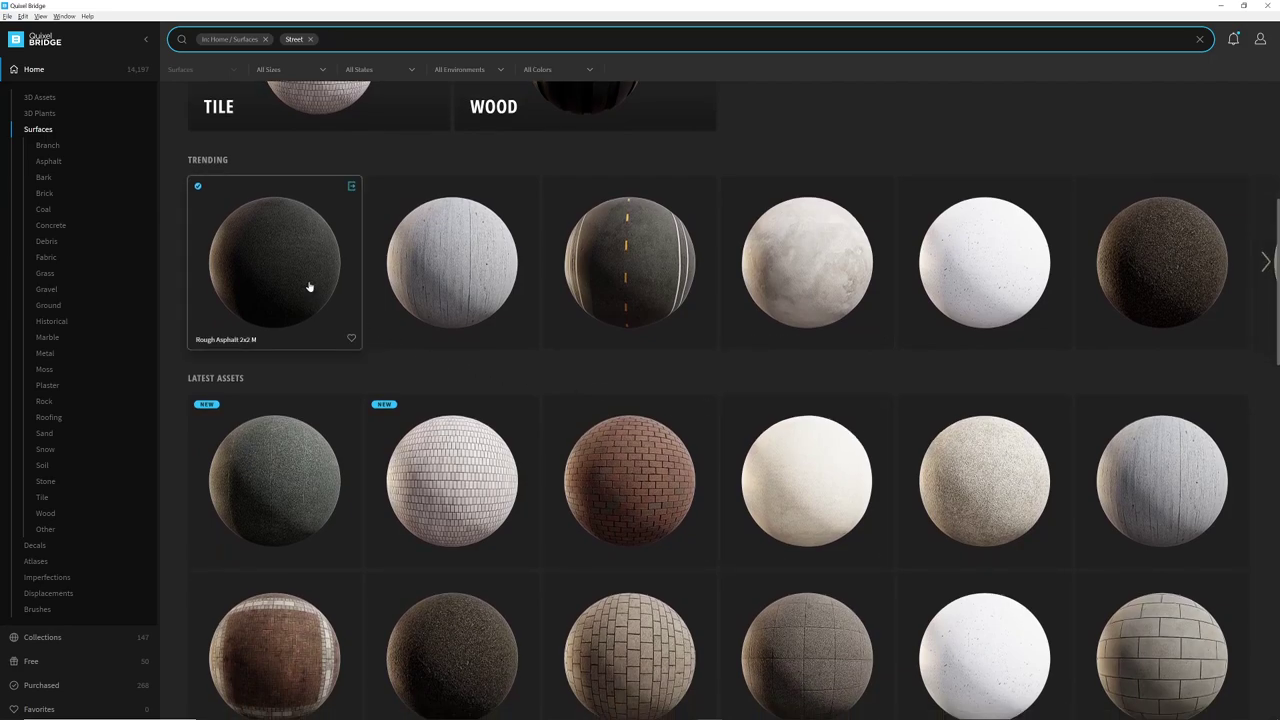
pyautogui.click(309, 287)
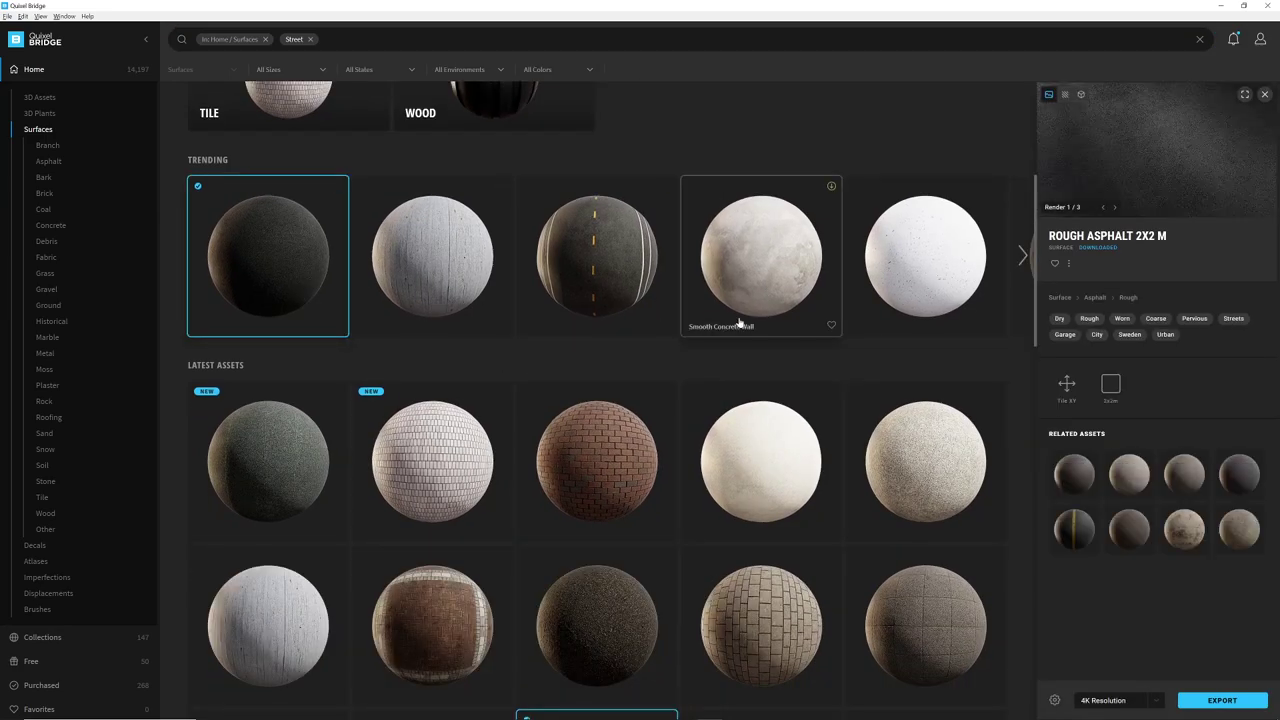
pyautogui.scroll(-7, 739, 320)
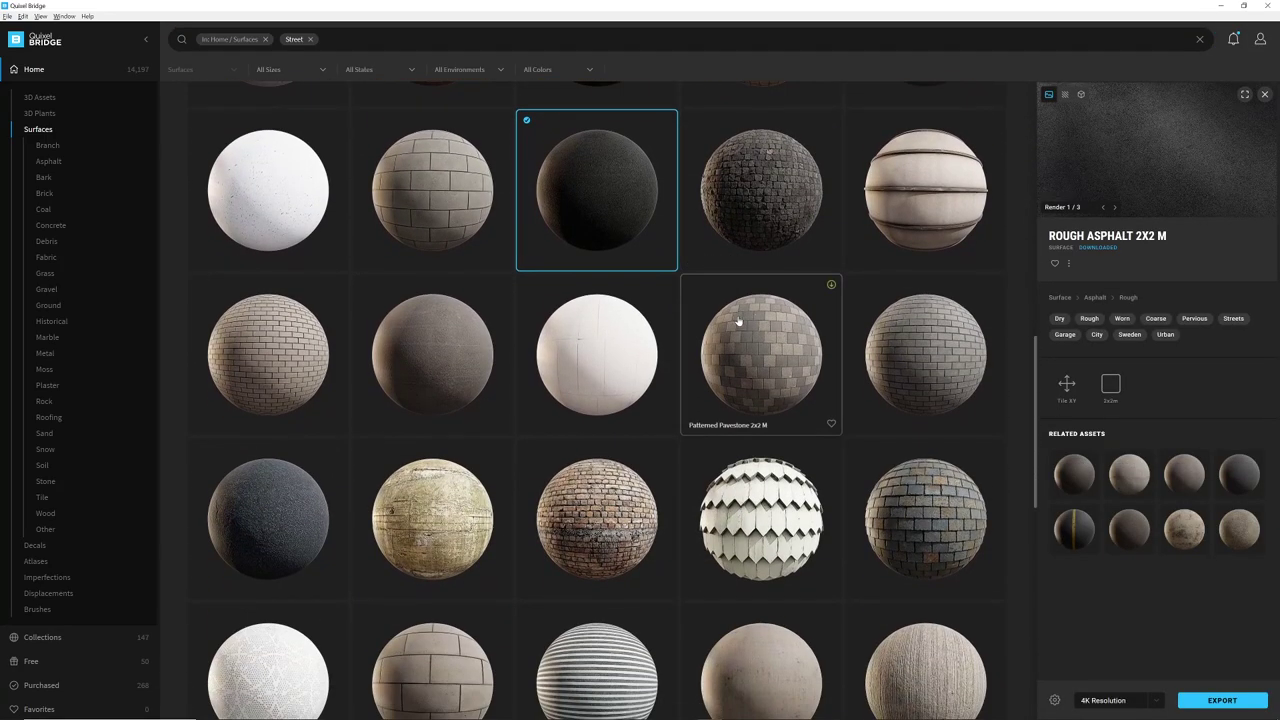
pyautogui.scroll(-10, 738, 320)
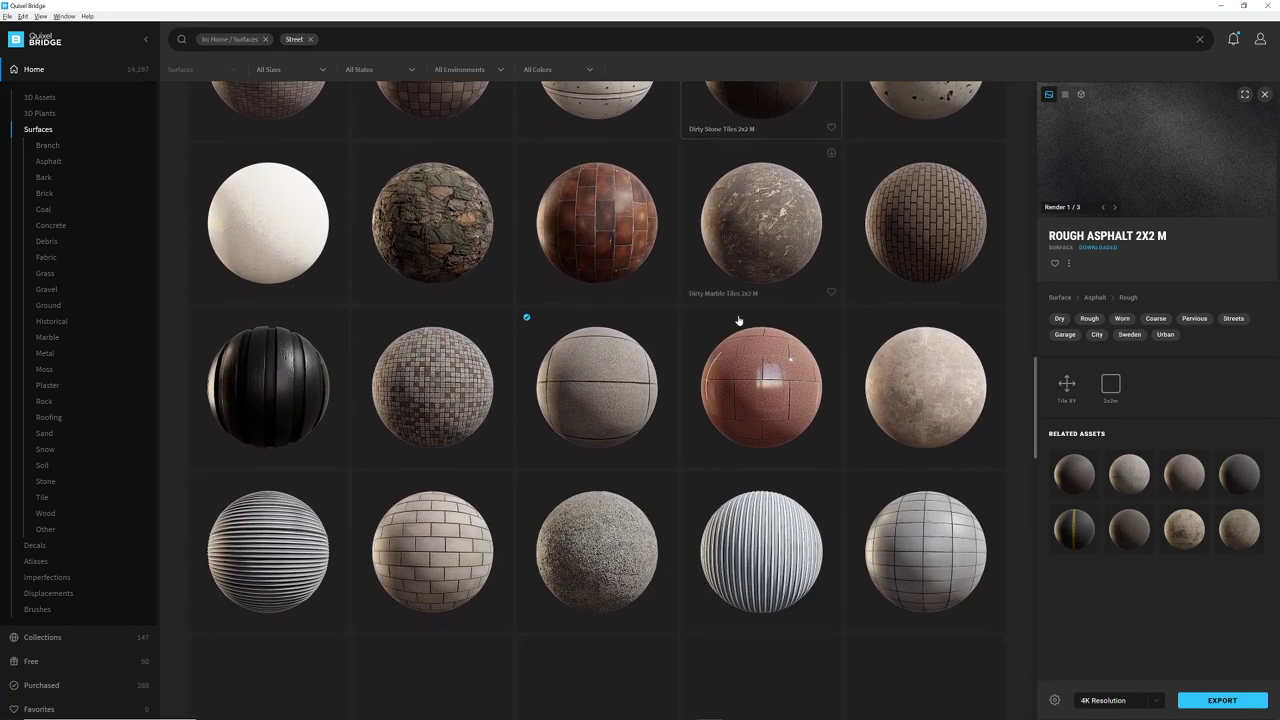
pyautogui.scroll(-2, 739, 320)
pyautogui.click(651, 318)
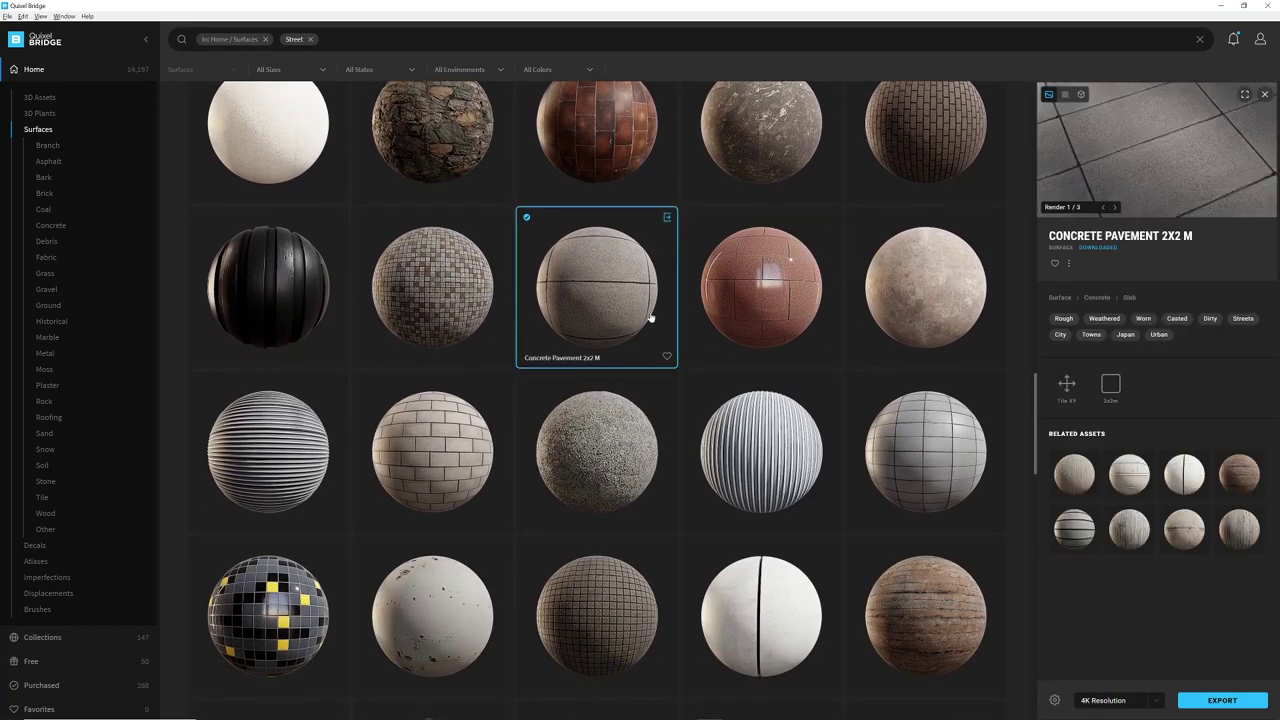
pyautogui.scroll(-10, 651, 318)
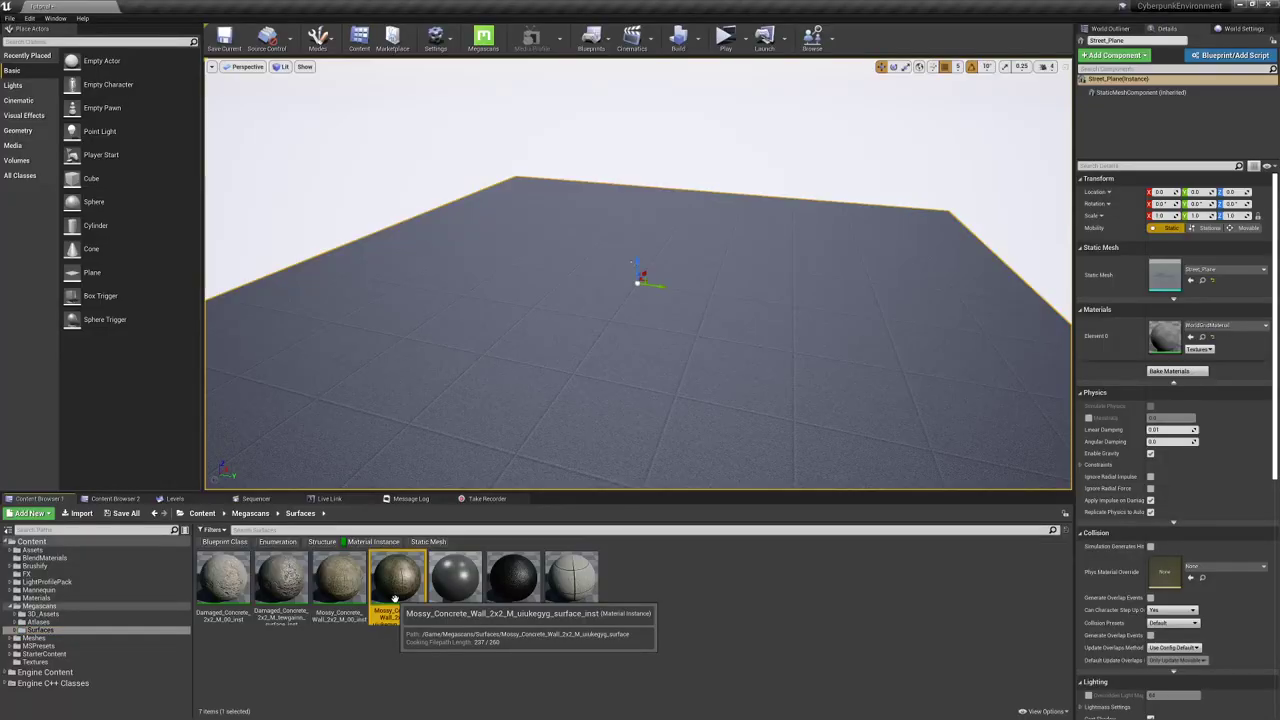
# Step: Blend Damaged Concrete and rough asphalt surfaces into StreetBlendV4 and apply it to the street plane
pyautogui.keyDown('ctrl'); pyautogui.click(281, 580); pyautogui.keyUp('ctrl')
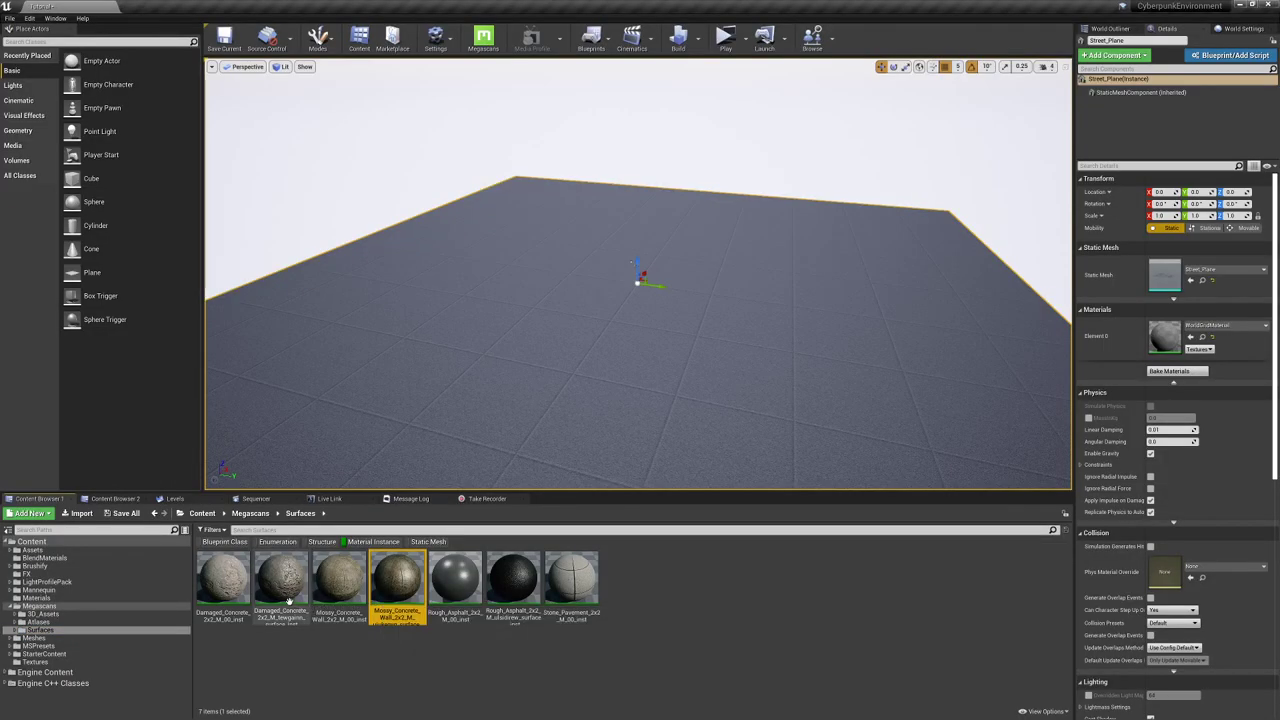
pyautogui.keyDown('ctrl'); pyautogui.click(516, 596); pyautogui.keyUp('ctrl')
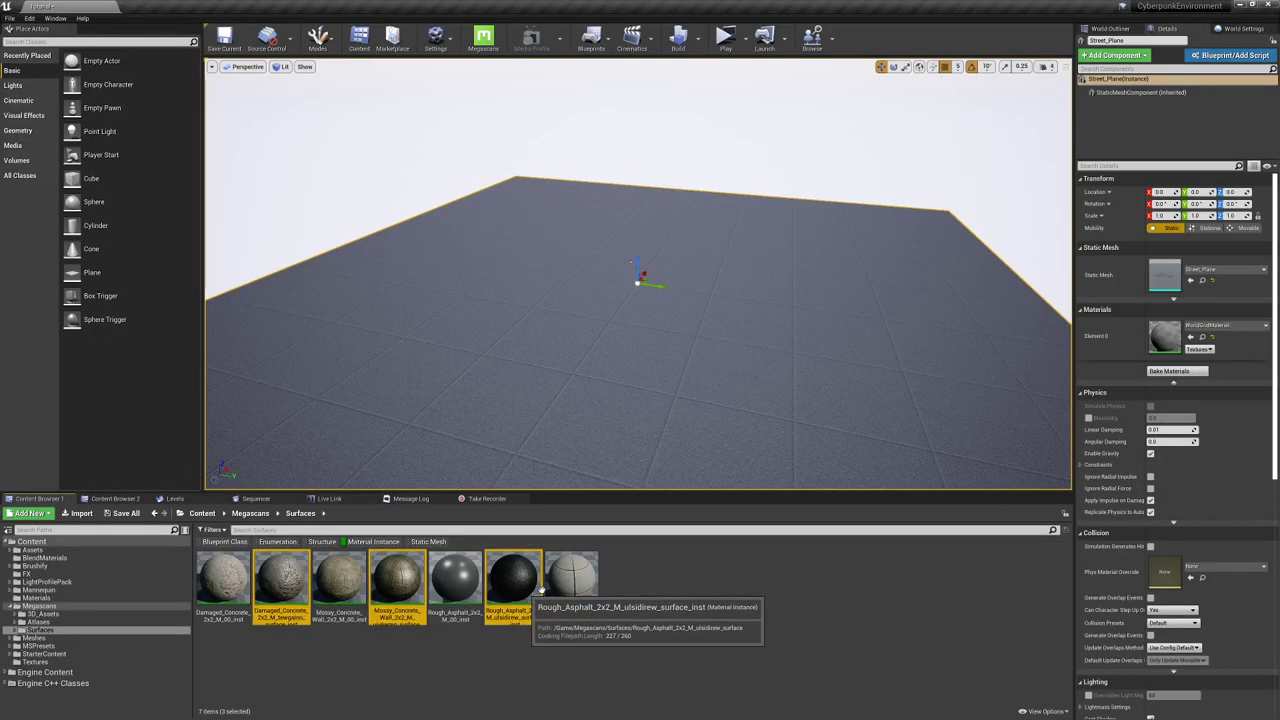
pyautogui.click(484, 42)
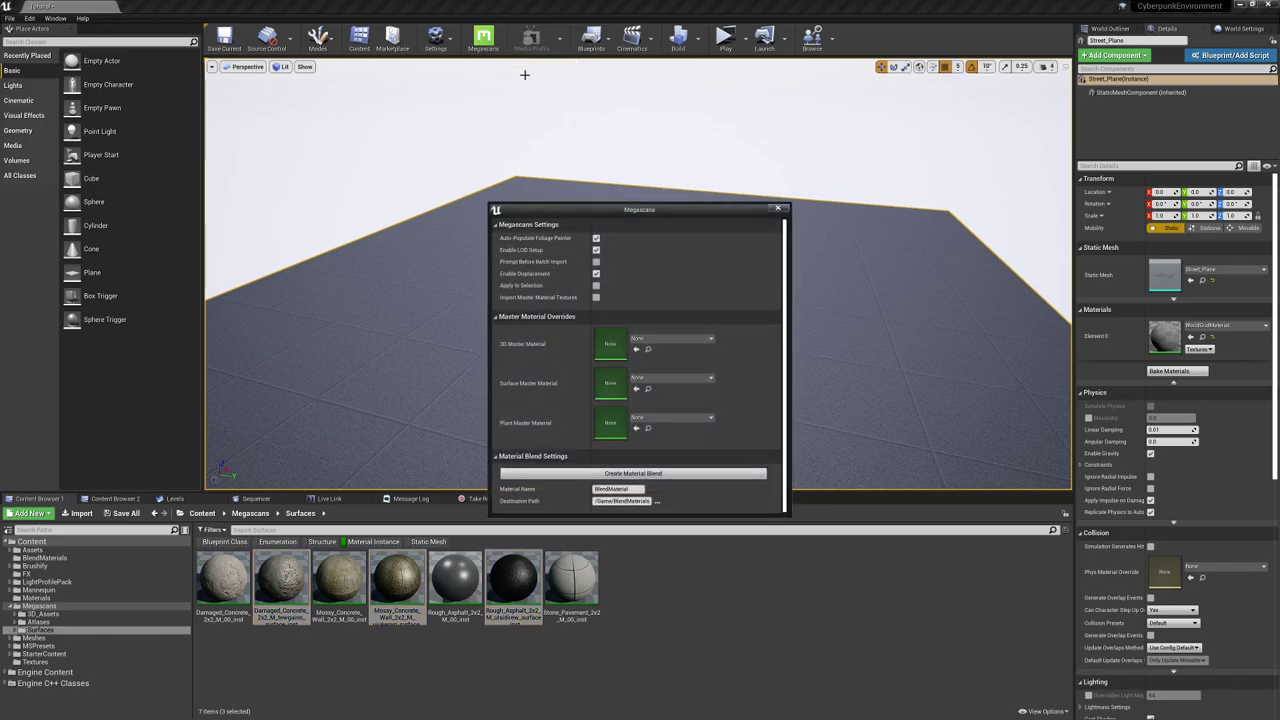
pyautogui.doubleClick(618, 488)
pyautogui.write('StreetBlendV4')
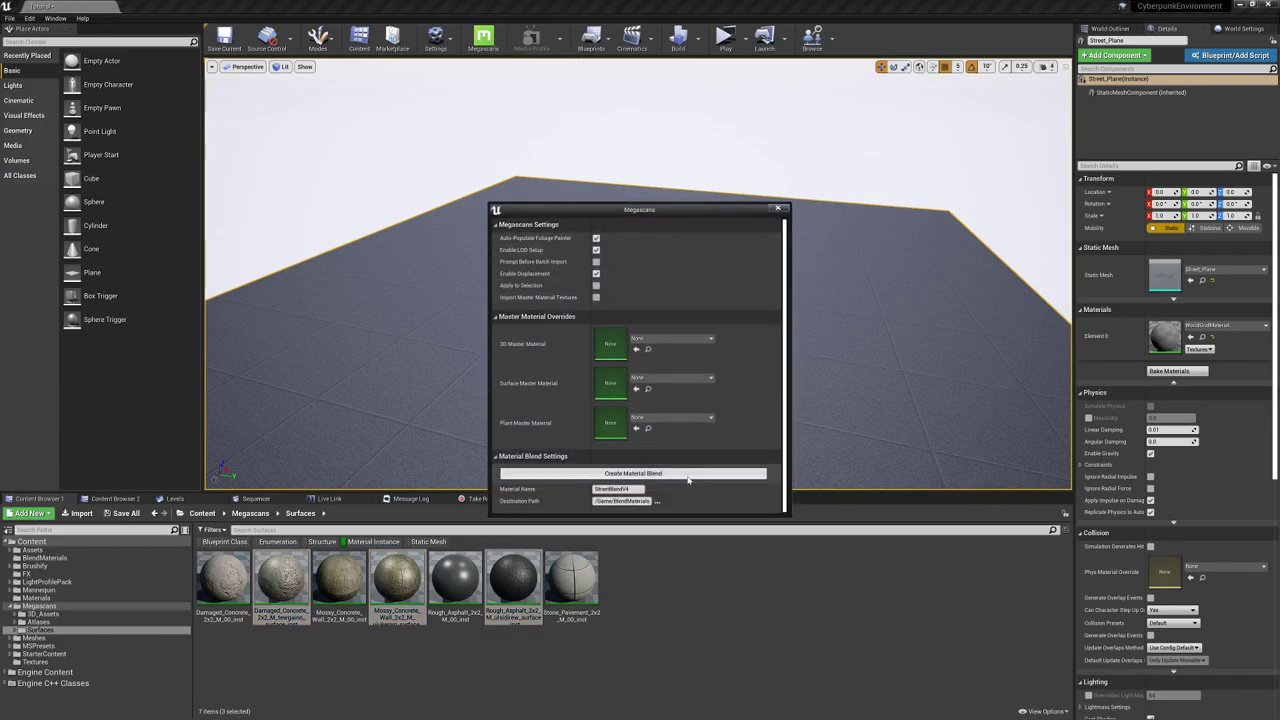
pyautogui.click(780, 209)
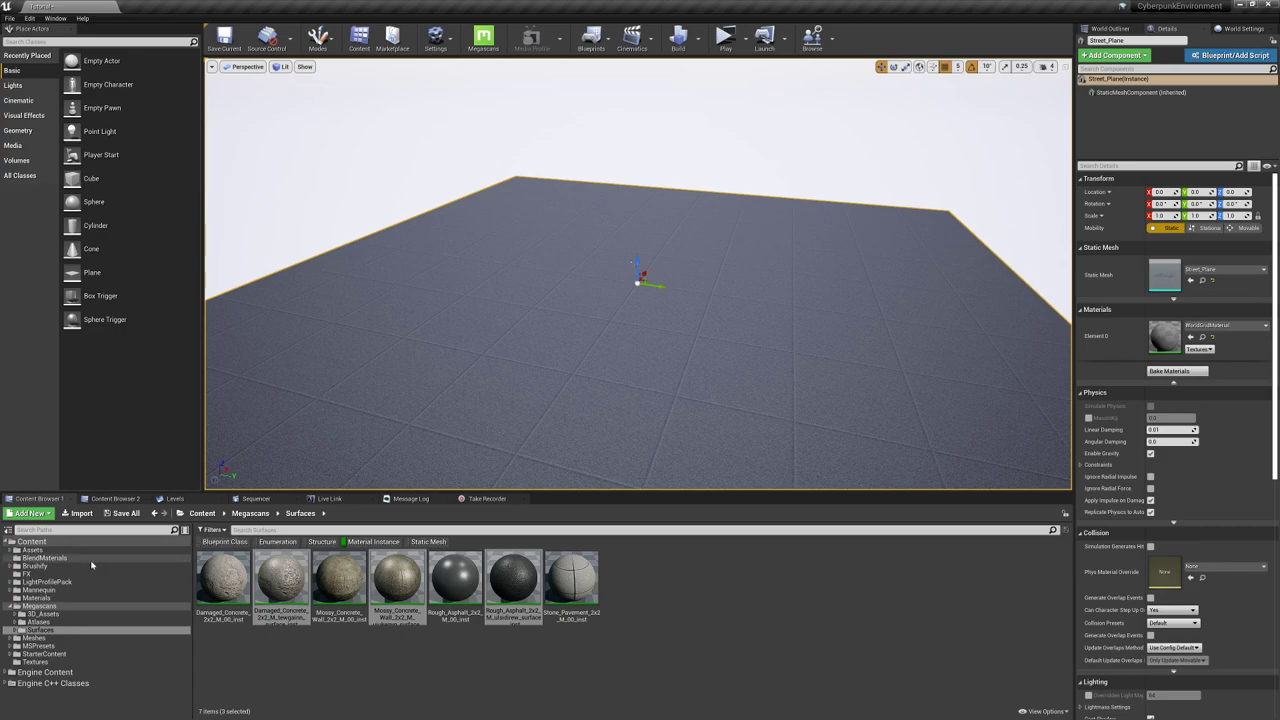
pyautogui.moveTo(399, 582); pyautogui.dragTo(560, 378)
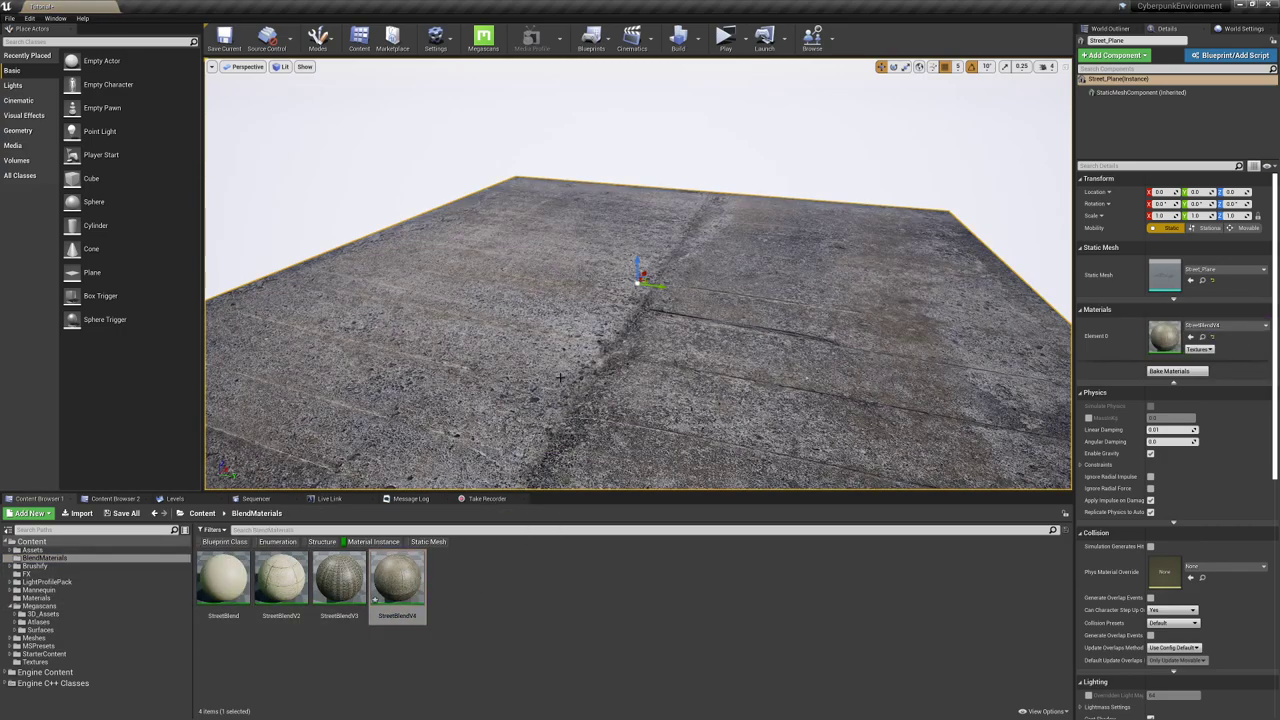
# Step: In Mesh Paint vertex painting with black as paint colour, paint a dark asphalt patch on the plane
pyautogui.click(320, 40)
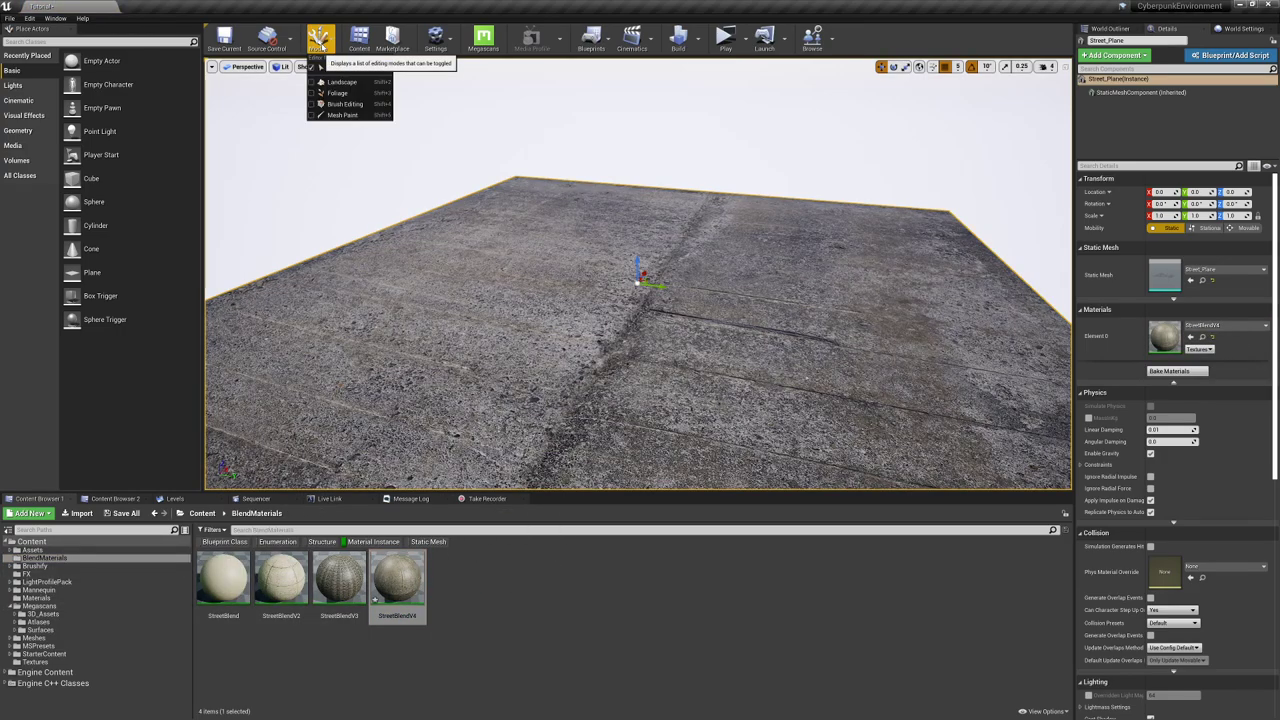
pyautogui.click(342, 115)
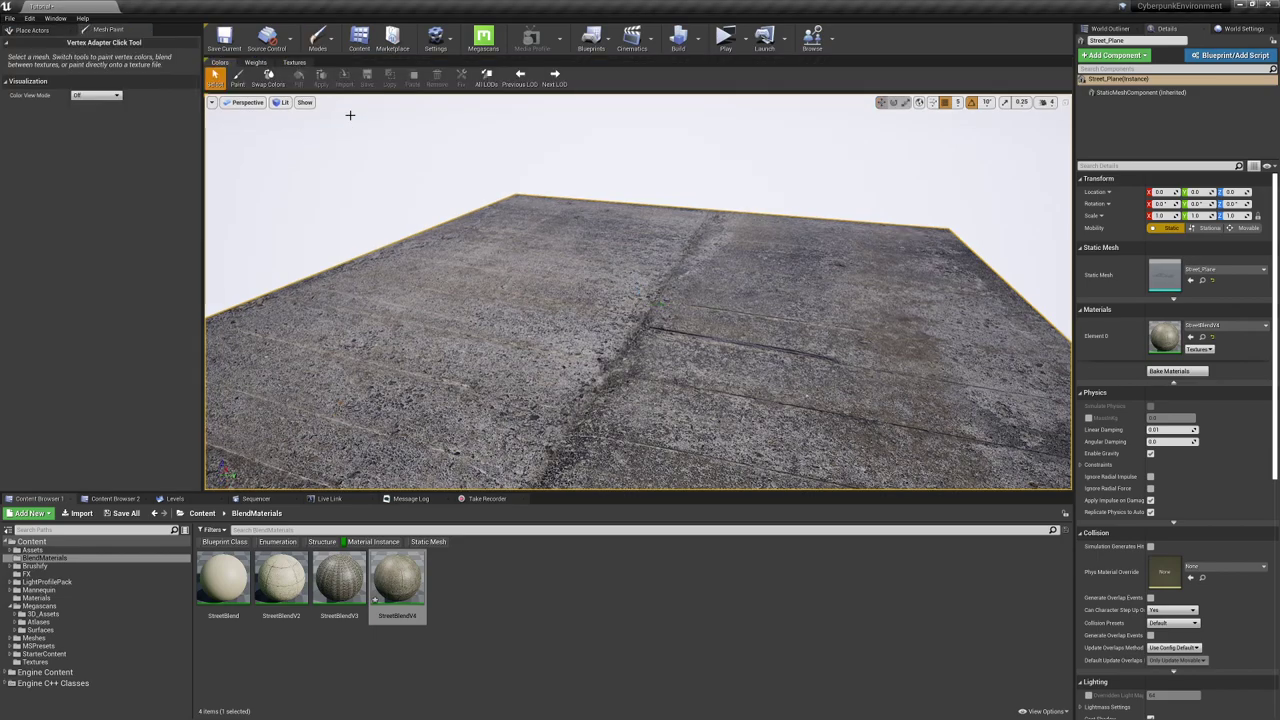
pyautogui.click(238, 77)
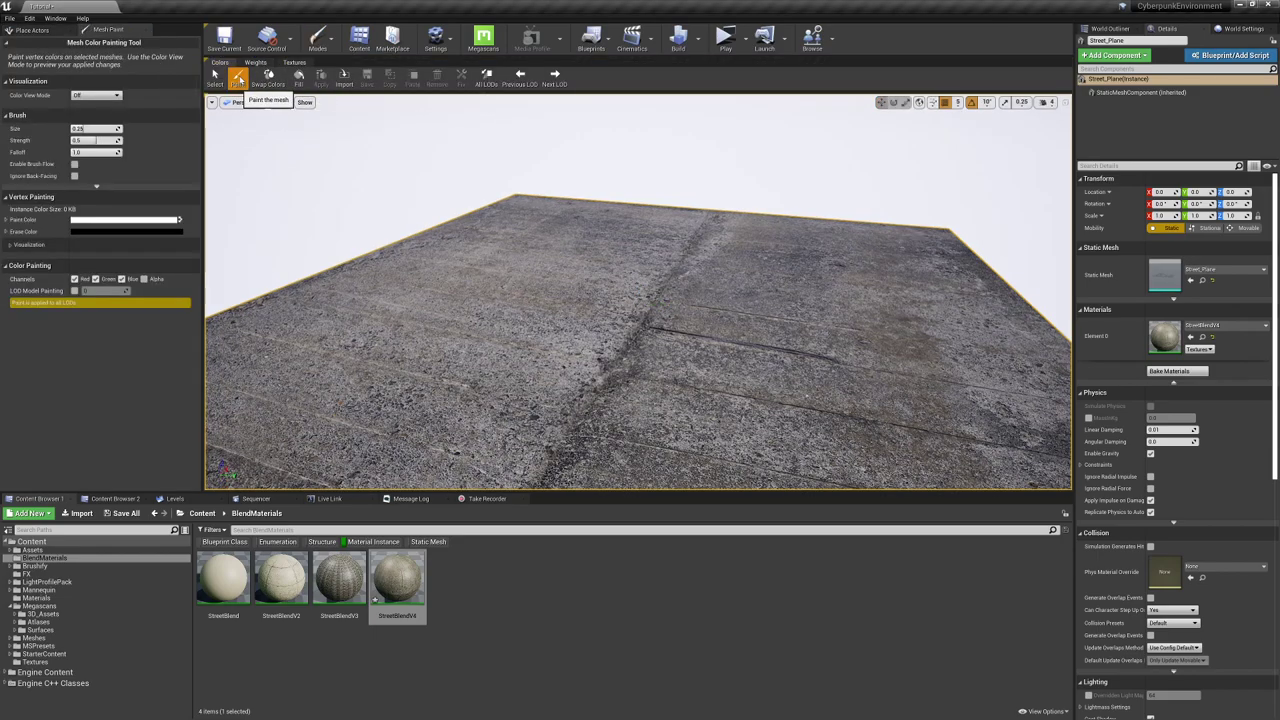
pyautogui.click(180, 220)
pyautogui.moveTo(420, 295)
pyautogui.mouseDown()
pyautogui.moveTo(571, 300)
pyautogui.moveTo(794, 408)
pyautogui.moveTo(452, 340)
pyautogui.moveTo(457, 286)
pyautogui.mouseUp()
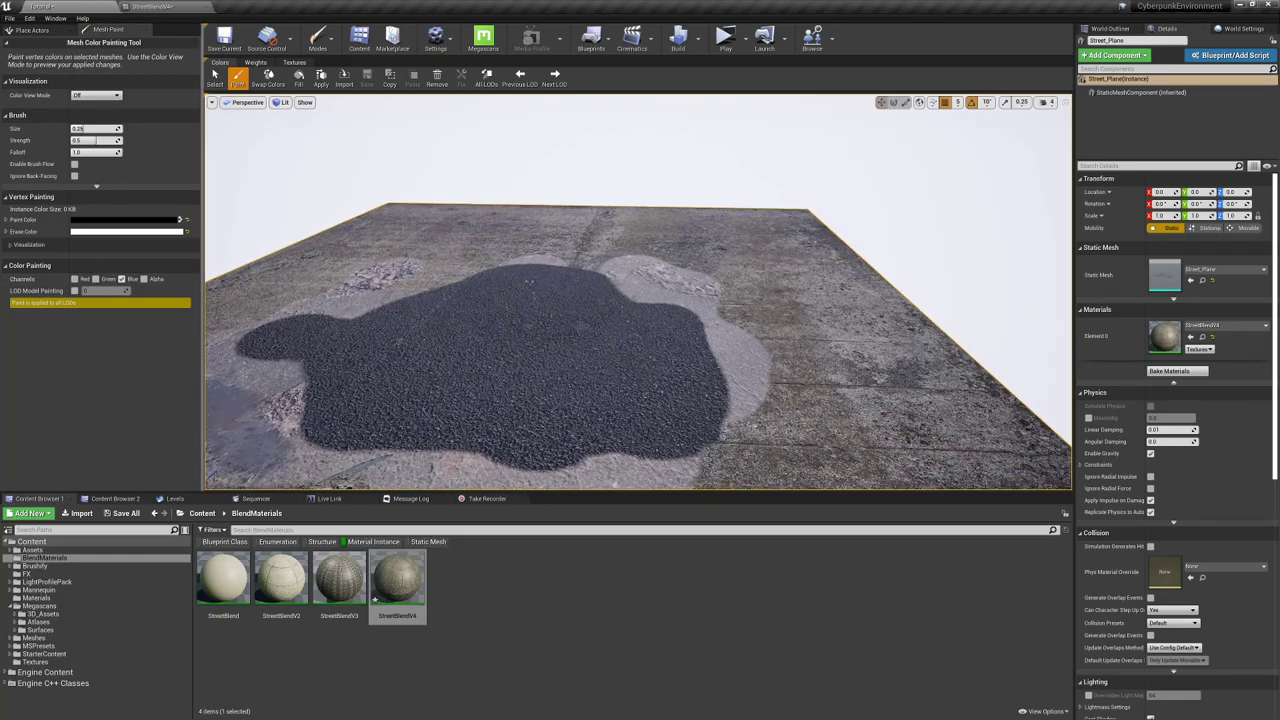
# Step: Paint blue water into the middle of the patch and fly closer to the puddle
pyautogui.moveTo(580, 300)
pyautogui.mouseDown()
pyautogui.moveTo(423, 294)
pyautogui.moveTo(571, 399)
pyautogui.mouseUp()
pyautogui.moveTo(571, 399)
pyautogui.mouseDown(button='right')
pyautogui.moveTo(620, 286)
pyautogui.moveTo(871, 343)
pyautogui.moveTo(843, 290)
pyautogui.moveTo(771, 257)
pyautogui.moveTo(800, 286)
pyautogui.moveTo(640, 329)
pyautogui.mouseUp(button='right')
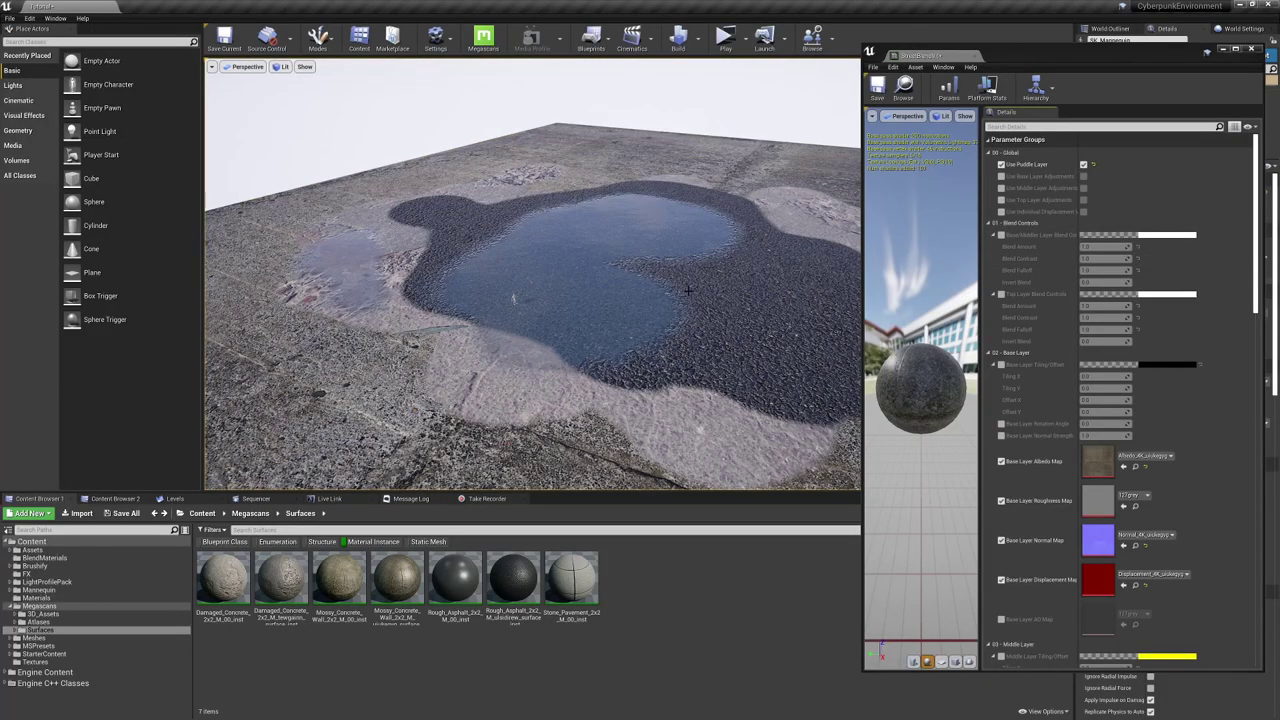
pyautogui.moveTo(688, 290); pyautogui.dragTo(660, 298, button='right')
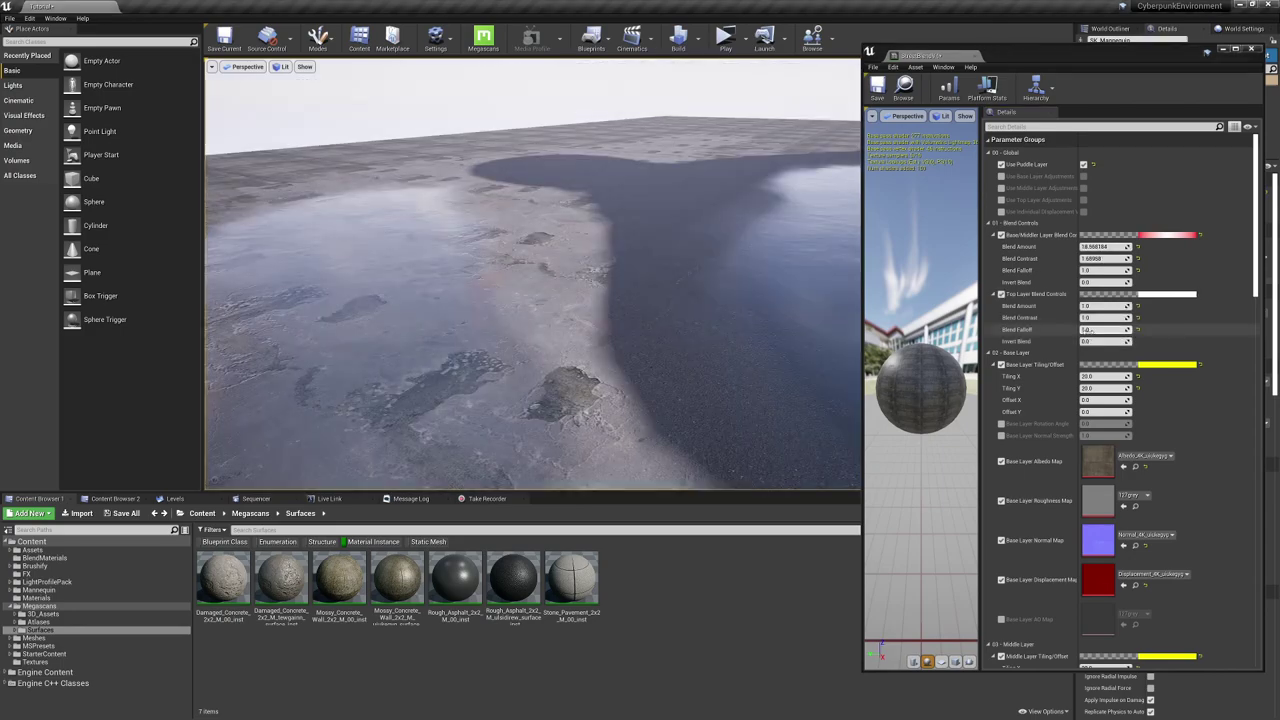
# Step: Raise the Blend Amount so the water spreads wider across the street
pyautogui.moveTo(1100, 305); pyautogui.dragTo(1115, 305)
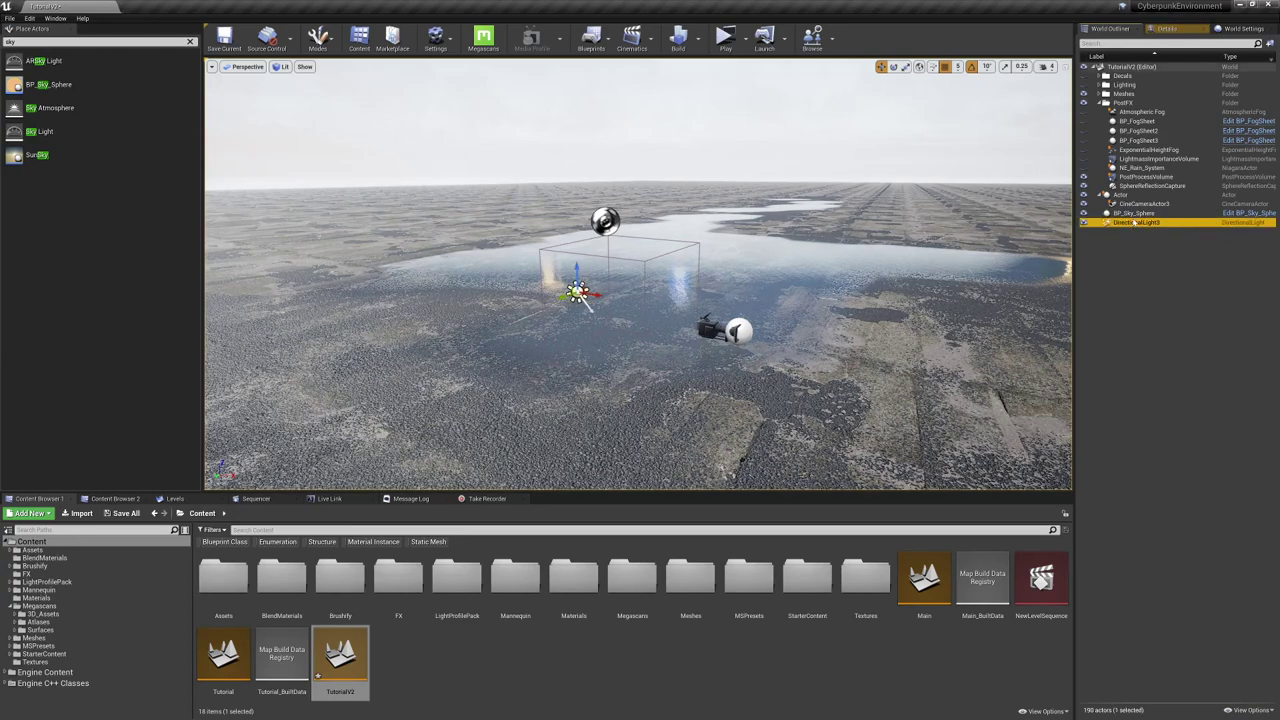
# Step: Delete the sky sphere and directional light for night, switch to game view, and show the road decals
pyautogui.keyDown('ctrl'); pyautogui.click(1135, 213); pyautogui.keyUp('ctrl')
pyautogui.press('Delete')
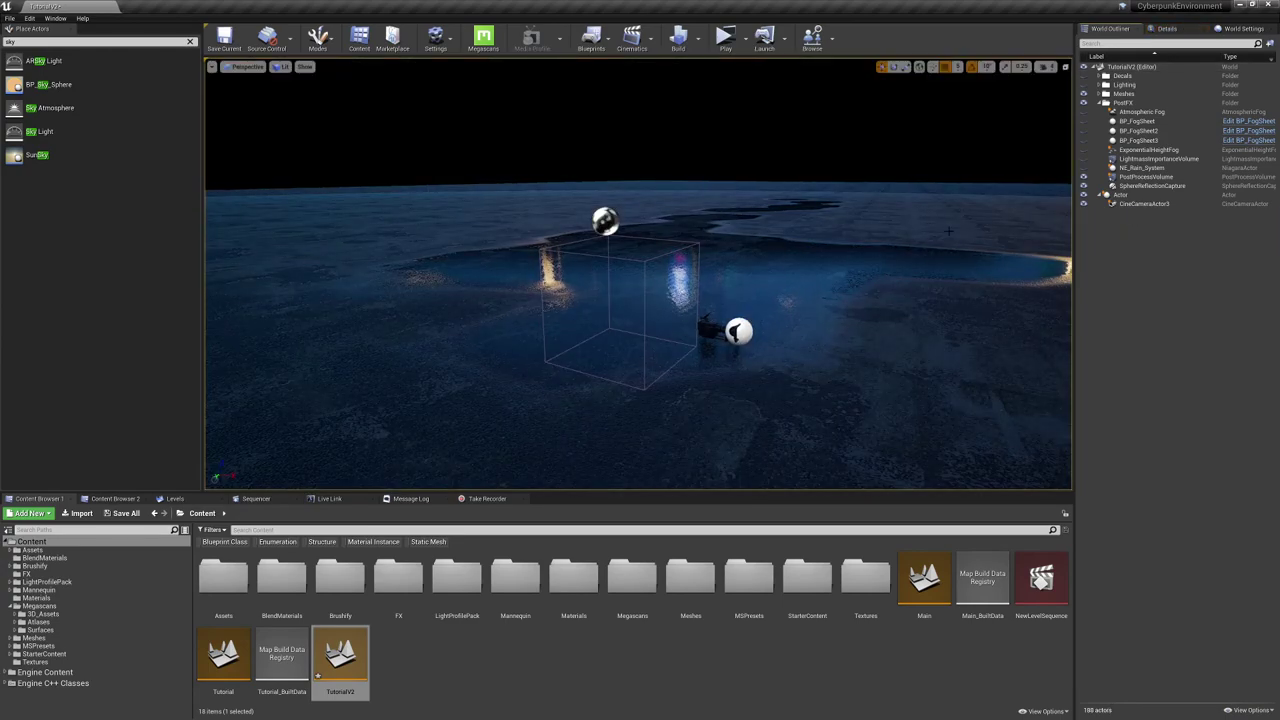
pyautogui.press('g')
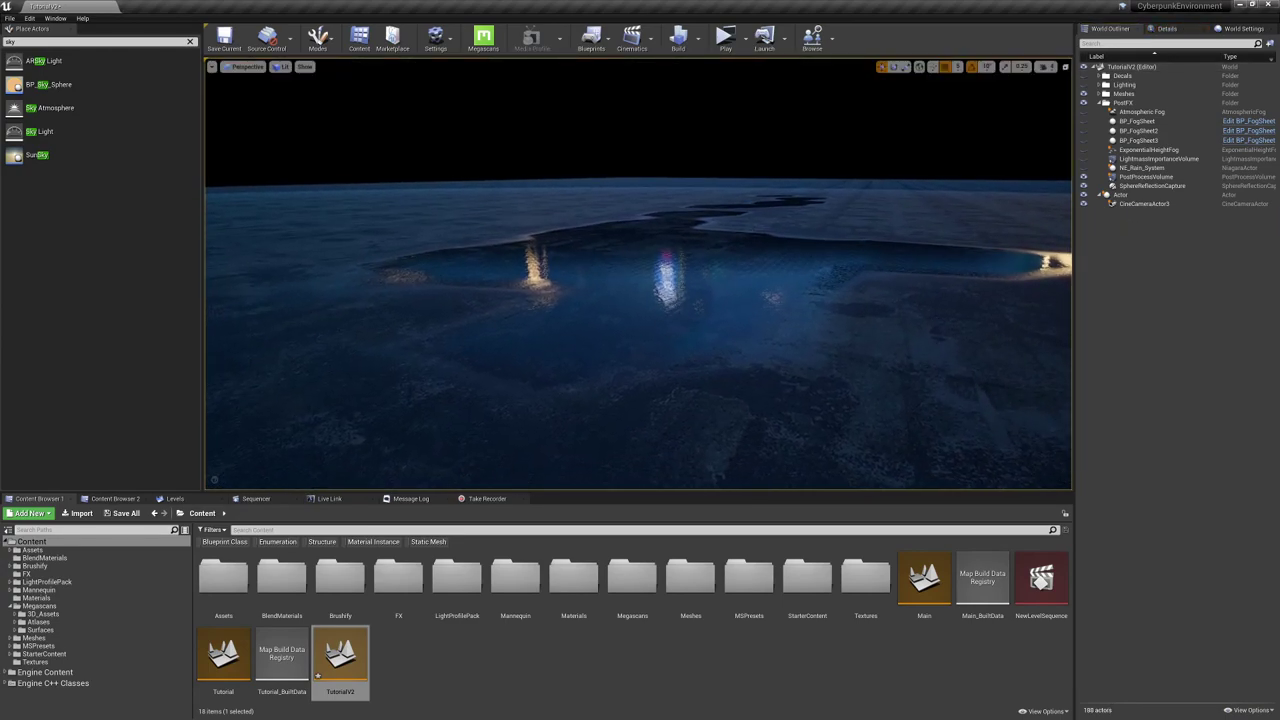
pyautogui.moveTo(640, 300); pyautogui.dragTo(720, 300, button='right')
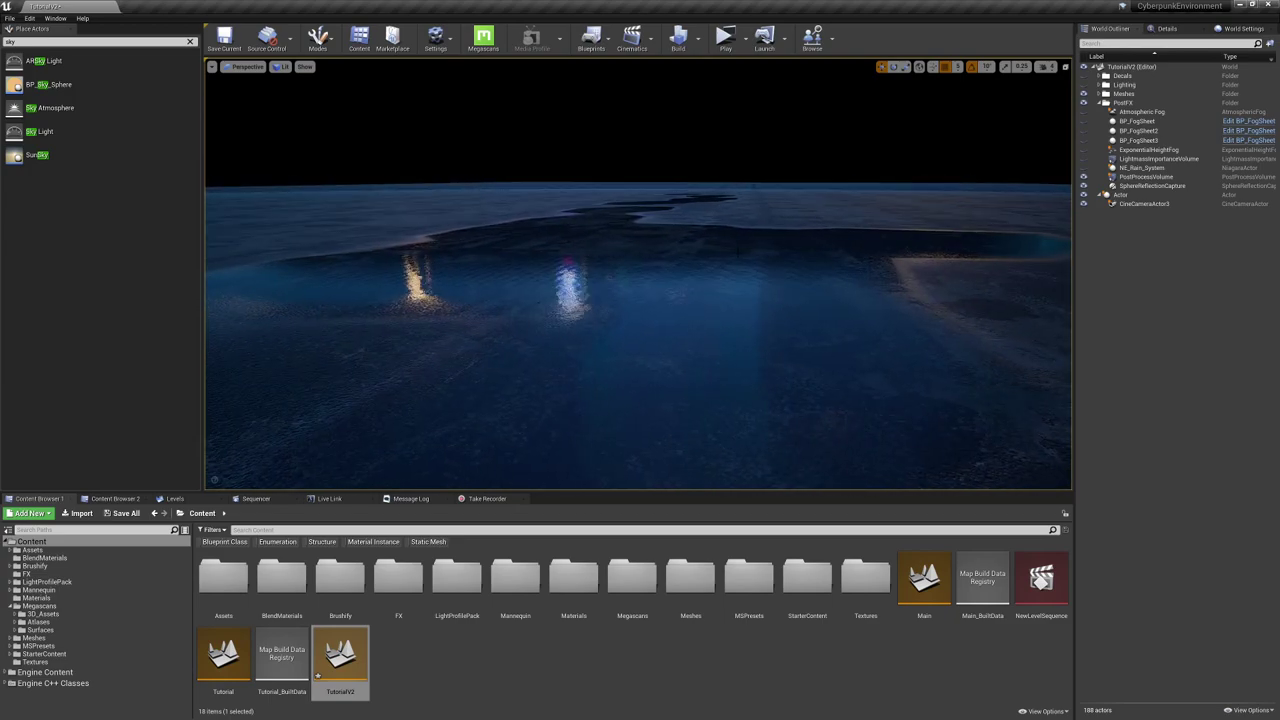
pyautogui.click(1083, 76)
pyautogui.click(690, 215)
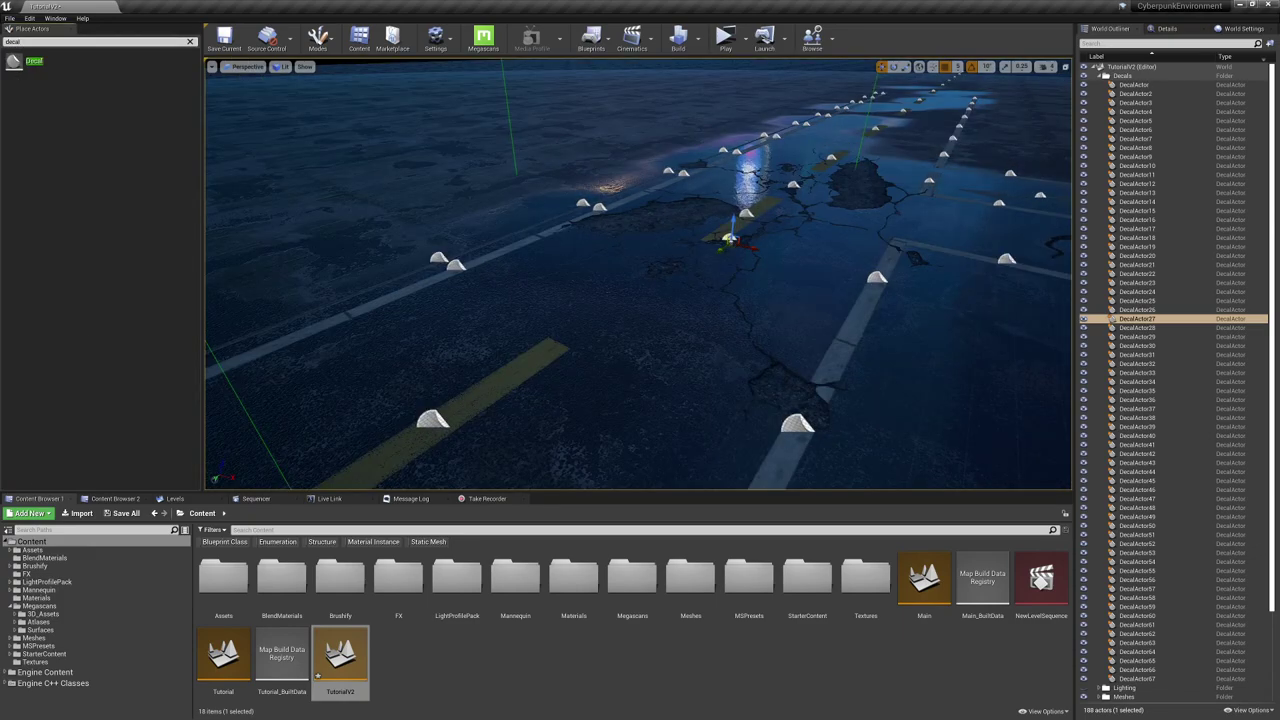
# Step: Place a new decal on the street and give it the Painted_Arrow_Sign material from the Megascans Atlases folder
pyautogui.moveTo(14, 61); pyautogui.dragTo(655, 302)
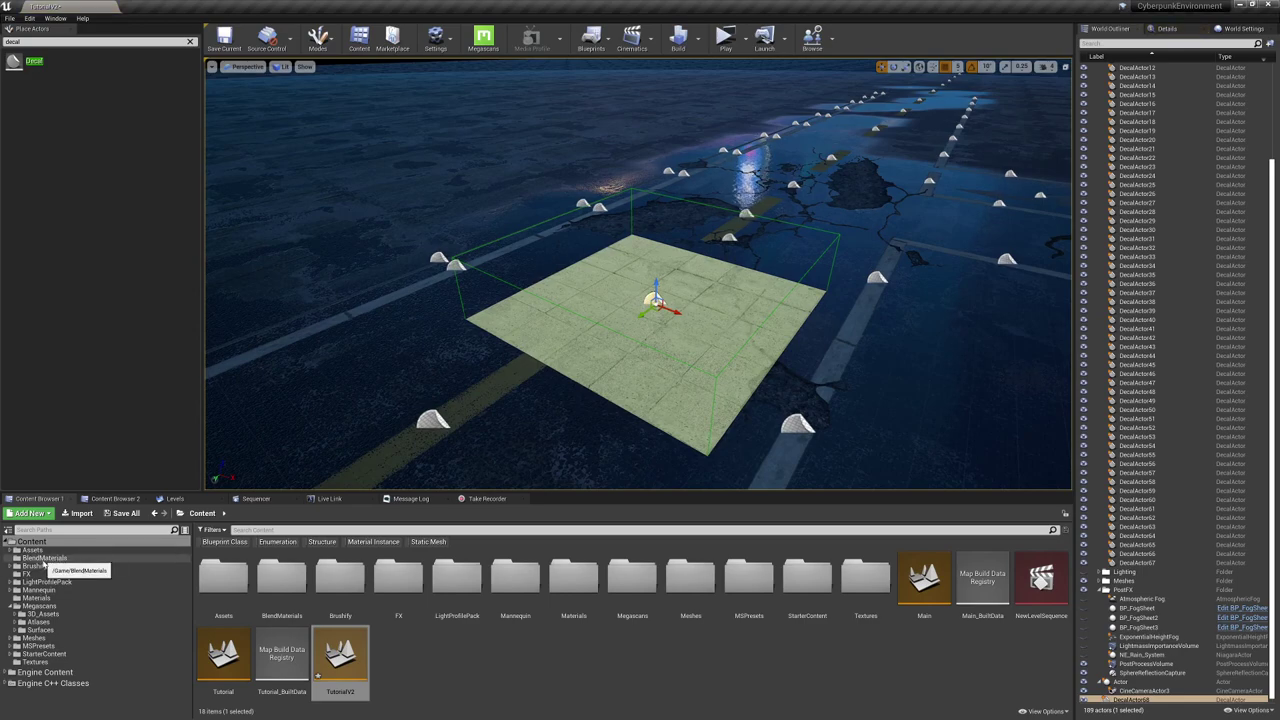
pyautogui.click(60, 605)
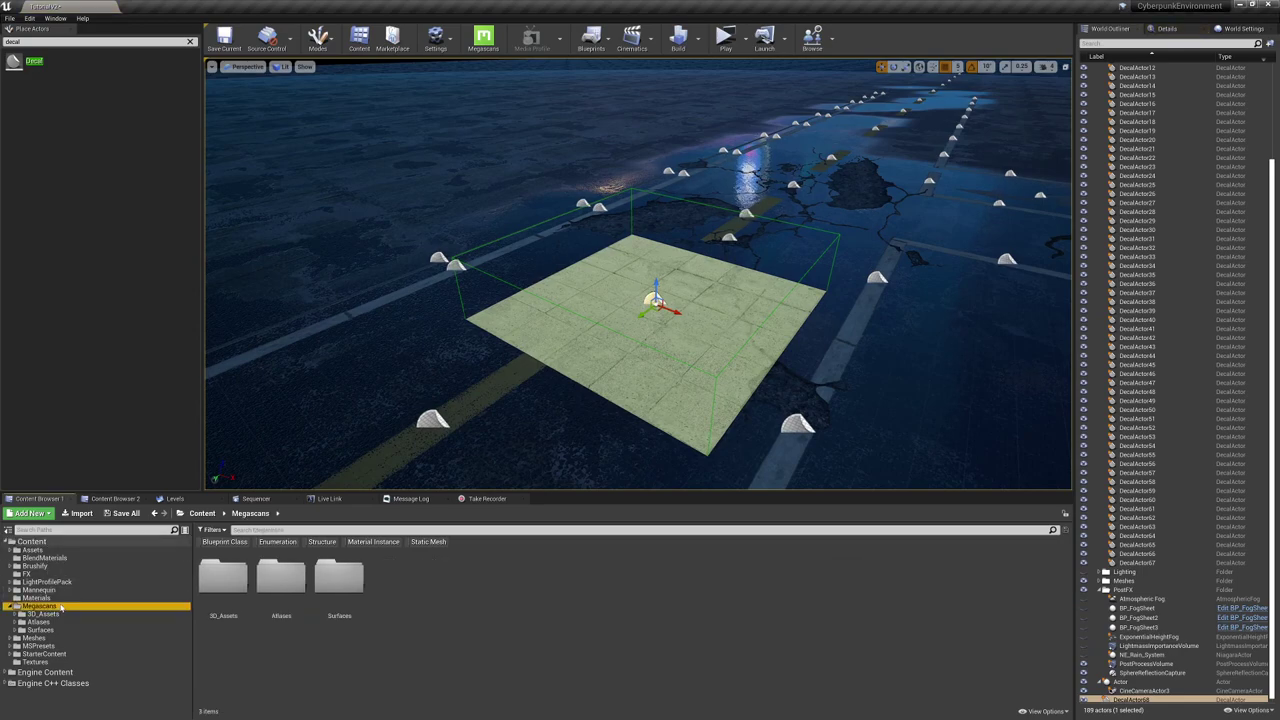
pyautogui.doubleClick(282, 590)
pyautogui.click(365, 543)
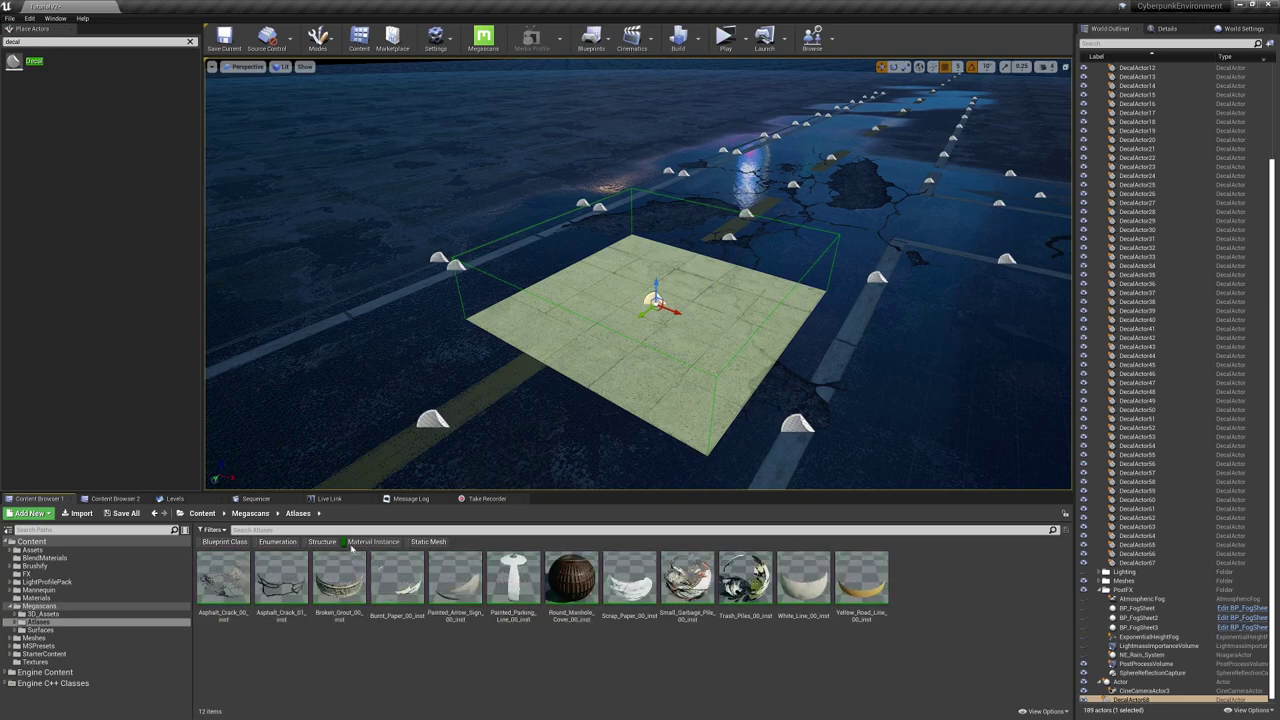
pyautogui.click(1165, 28)
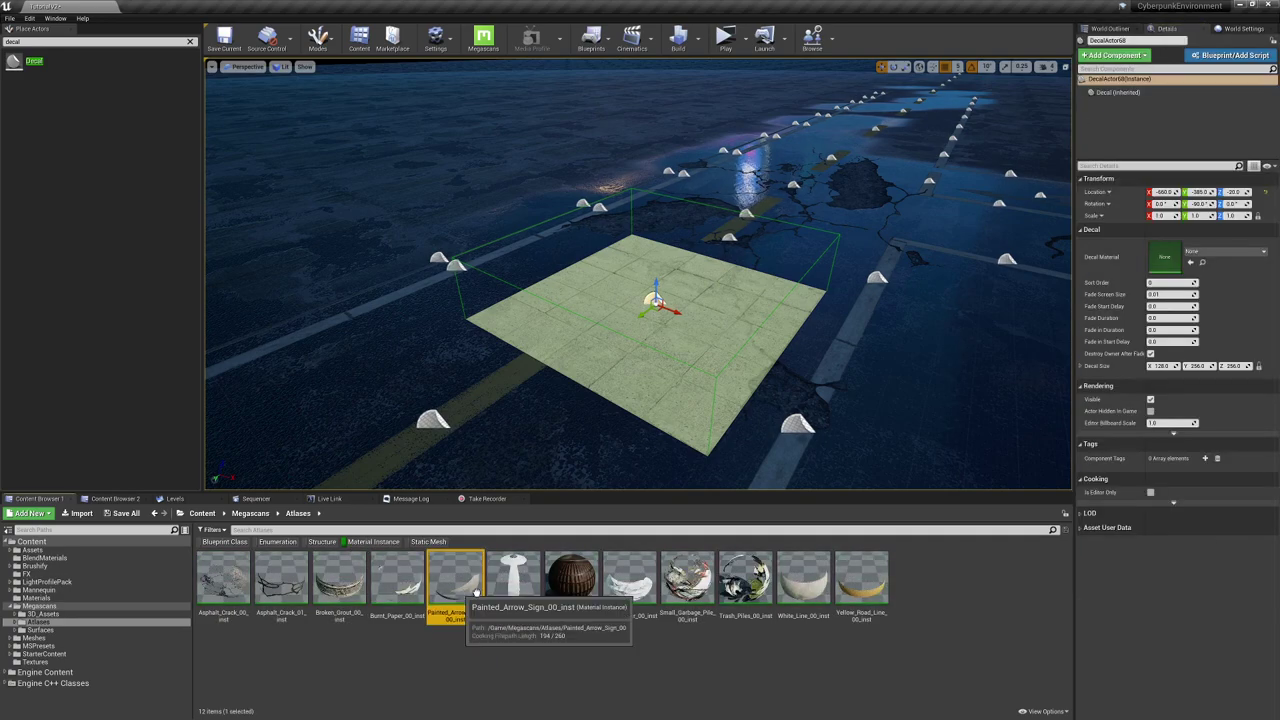
pyautogui.moveTo(455, 580); pyautogui.dragTo(1187, 260)
# Step: Try other decal materials, settle on Yellow_Road_Line_00_inst, and rotate the decal across the road
pyautogui.moveTo(640, 300); pyautogui.dragTo(735, 300, button='right')
pyautogui.moveTo(513, 580)
pyautogui.mouseDown()
pyautogui.moveTo(790, 502)
pyautogui.moveTo(1165, 257)
pyautogui.mouseUp()
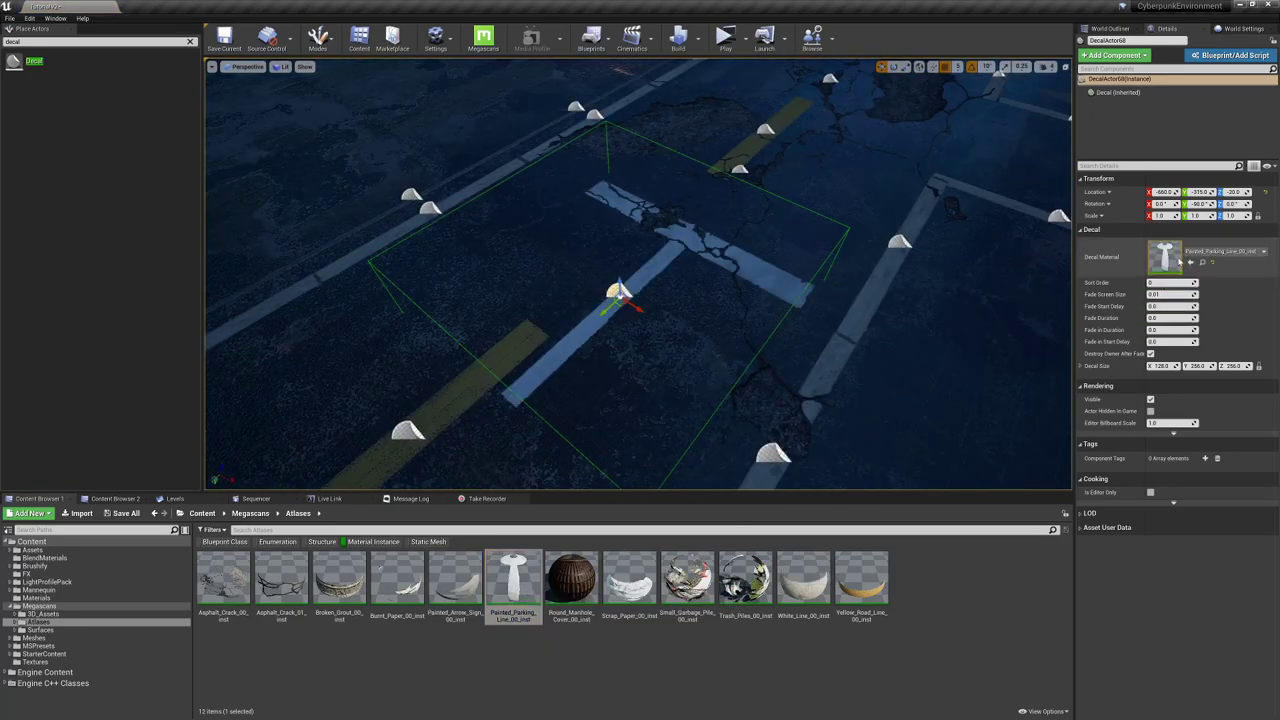
pyautogui.click(745, 578)
pyautogui.moveTo(687, 578); pyautogui.dragTo(1165, 257)
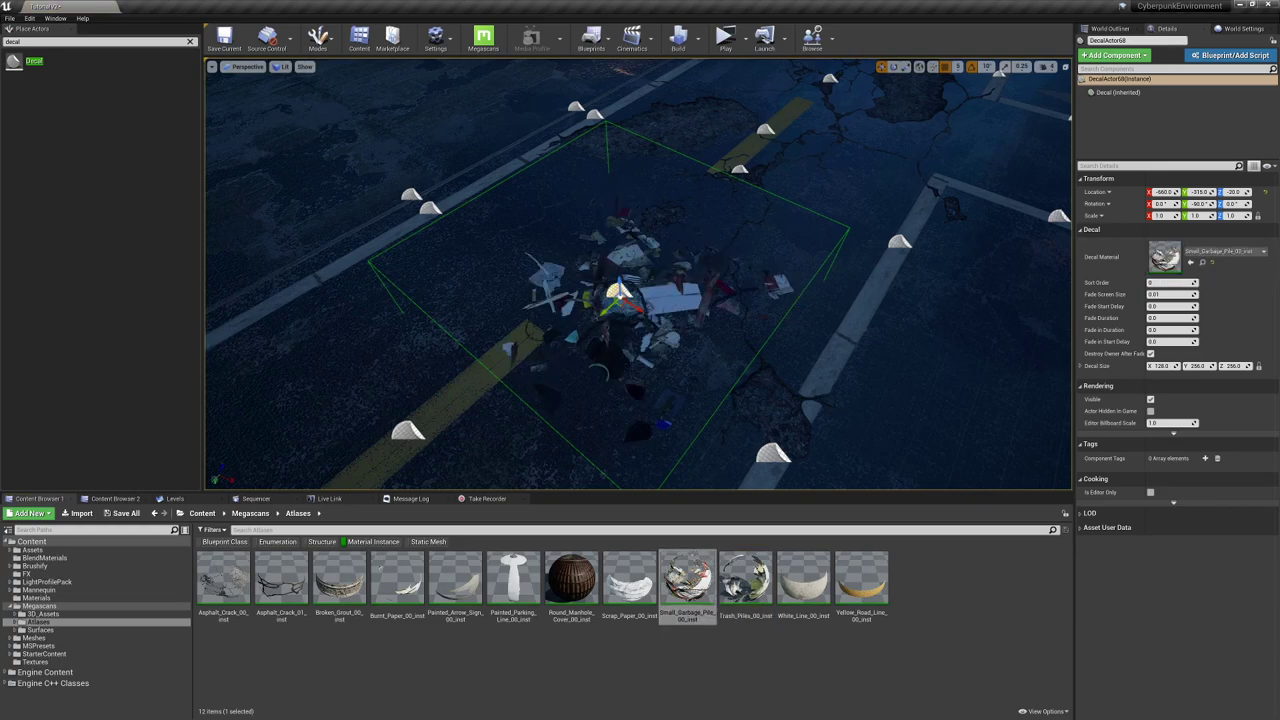
pyautogui.moveTo(862, 593); pyautogui.dragTo(1165, 257)
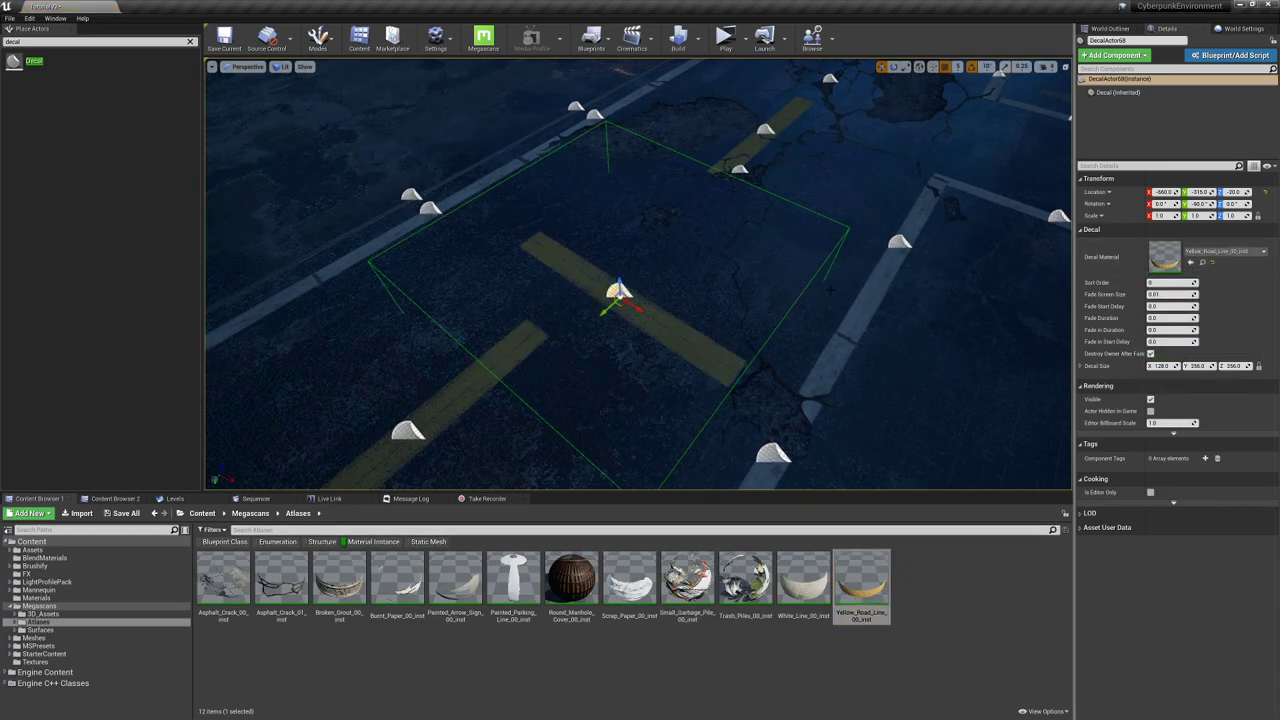
pyautogui.moveTo(700, 300); pyautogui.dragTo(700, 320, button='right')
pyautogui.press('e')
pyautogui.moveTo(625, 342); pyautogui.dragTo(700, 345)
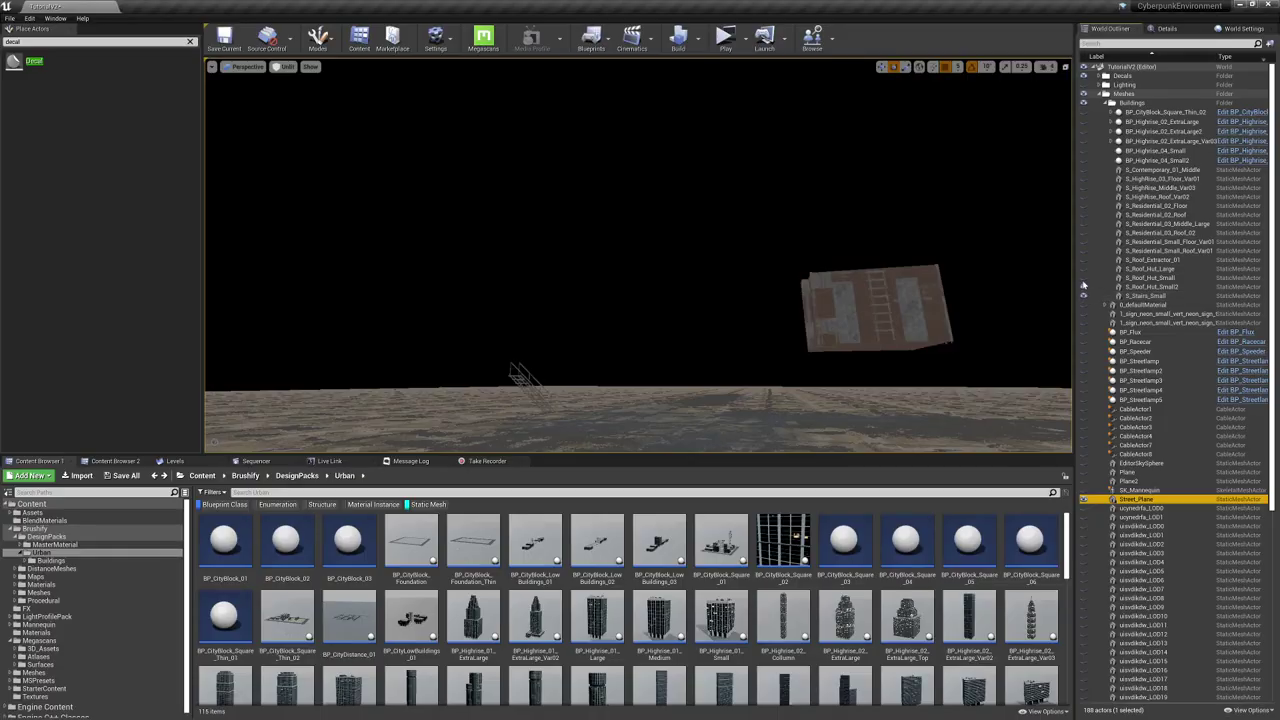
# Step: Reveal the Brushify building meshes in the level
pyautogui.moveTo(1083, 286); pyautogui.dragTo(1083, 199)
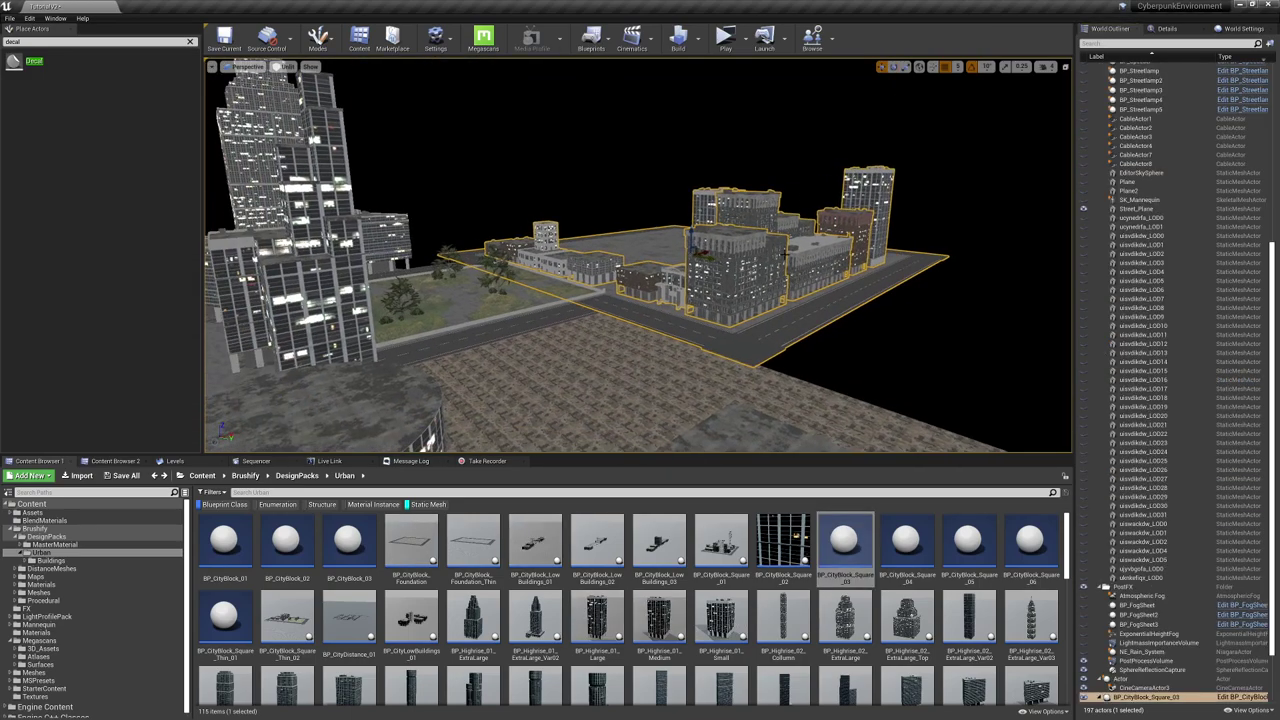
# Step: Move the BP_CityBlock toward the camera with the transform gizmo
pyautogui.moveTo(715, 258); pyautogui.dragTo(790, 268)
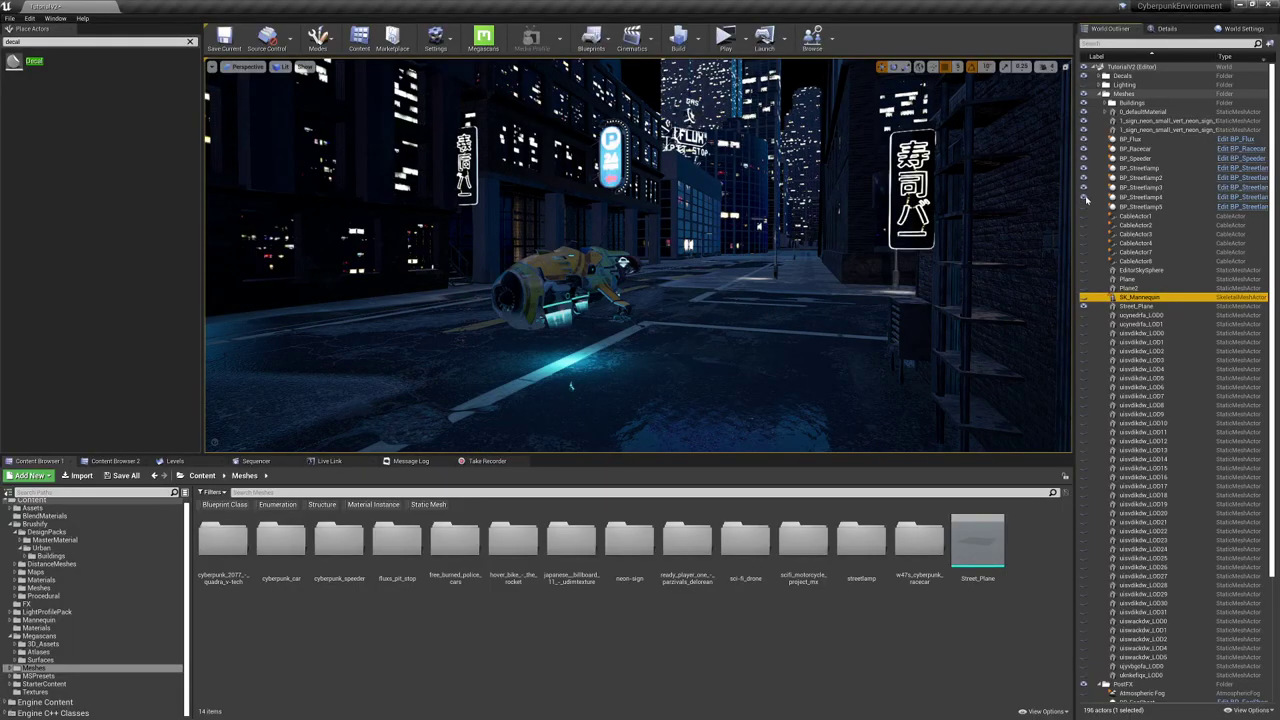
# Step: Show the wet puddles and street decals, search Plugins for glTF, place BP_Speeder, and enable the lights
pyautogui.click(1084, 315)
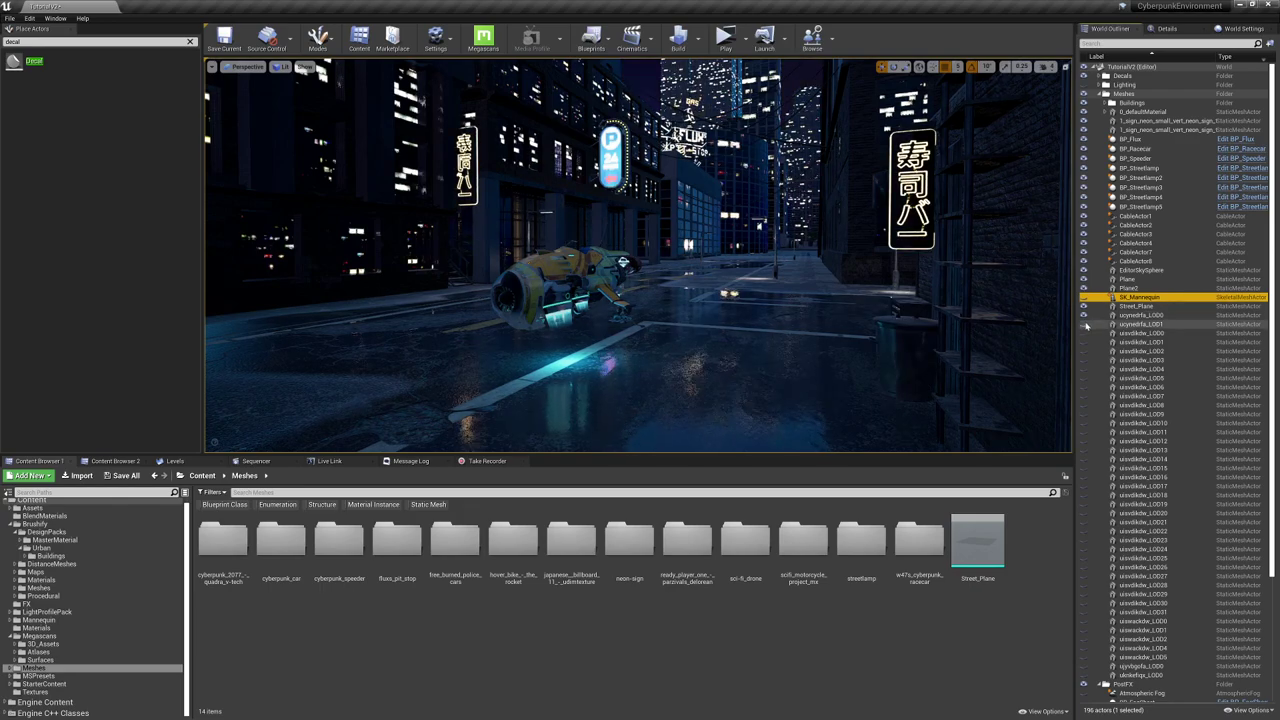
pyautogui.click(1084, 324)
pyautogui.click(30, 18)
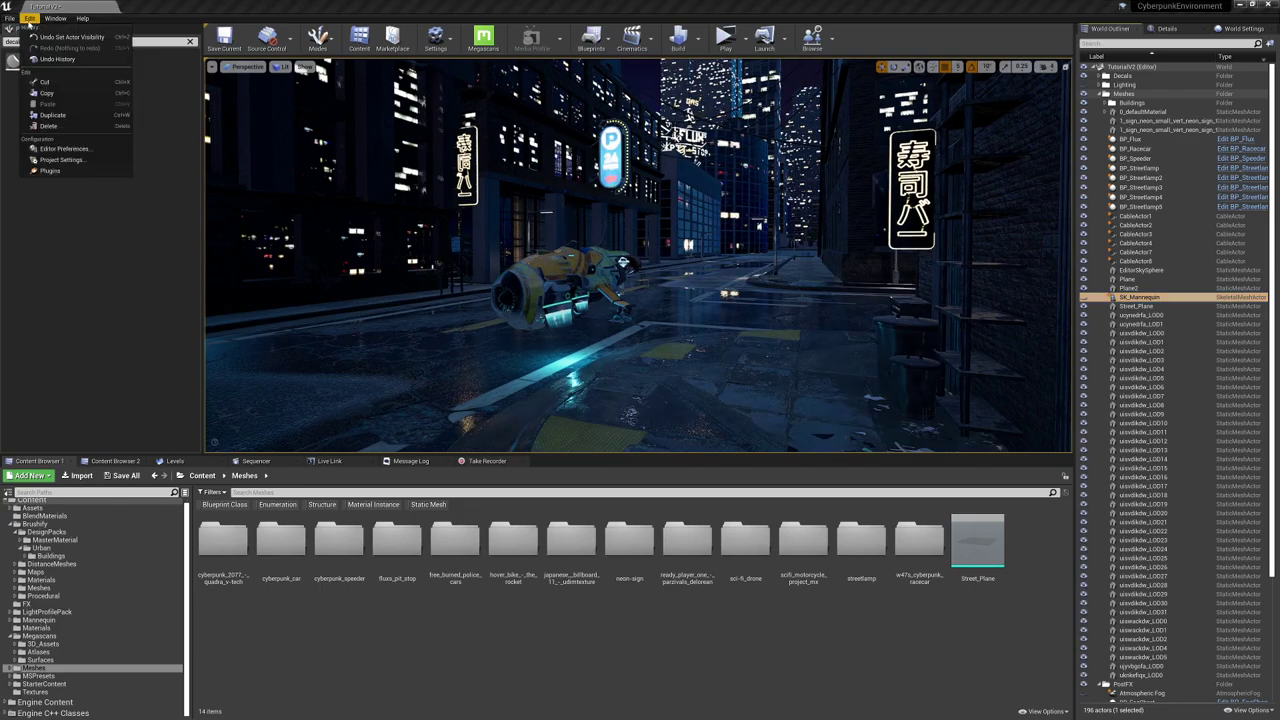
pyautogui.click(85, 172)
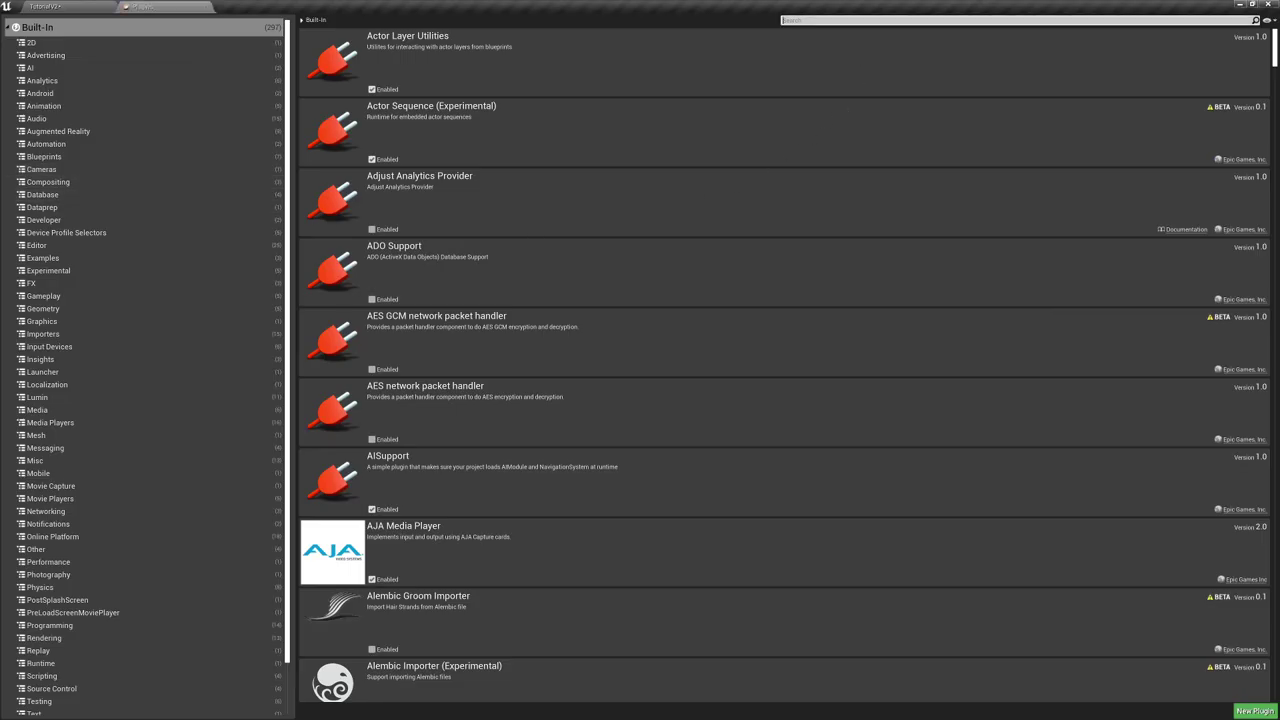
pyautogui.write('gltf')
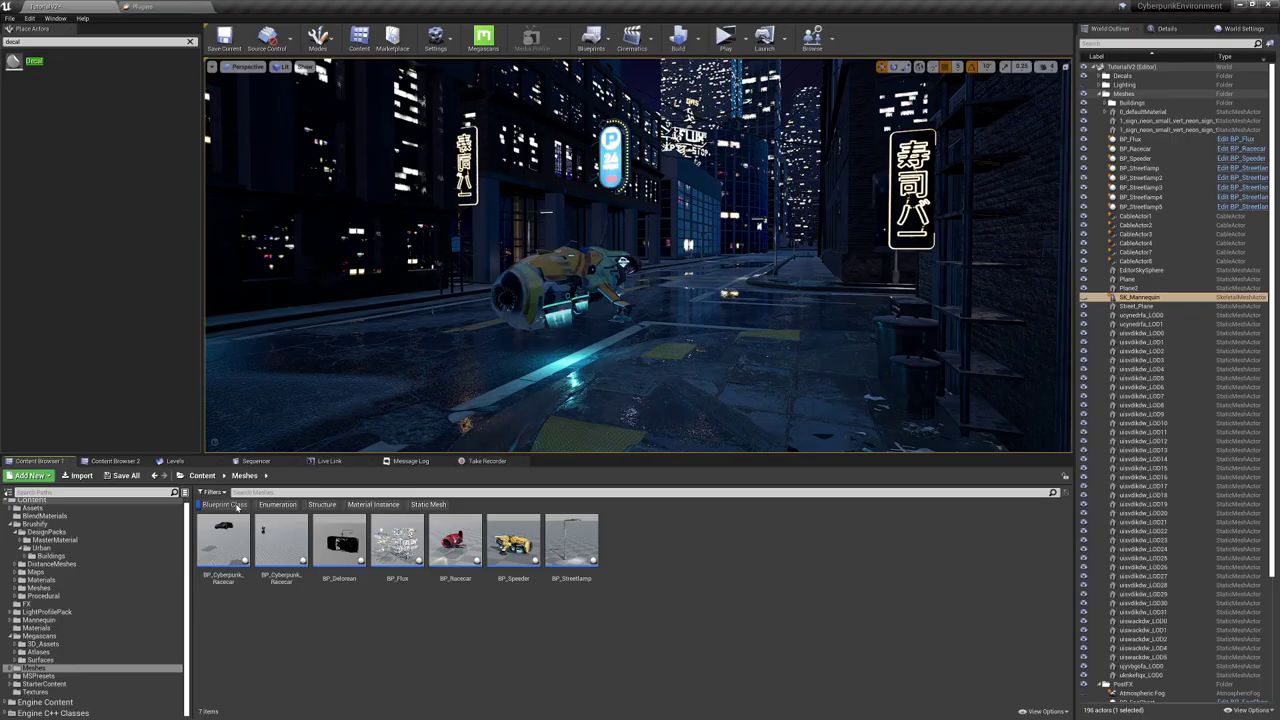
pyautogui.moveTo(513, 545); pyautogui.dragTo(749, 270)
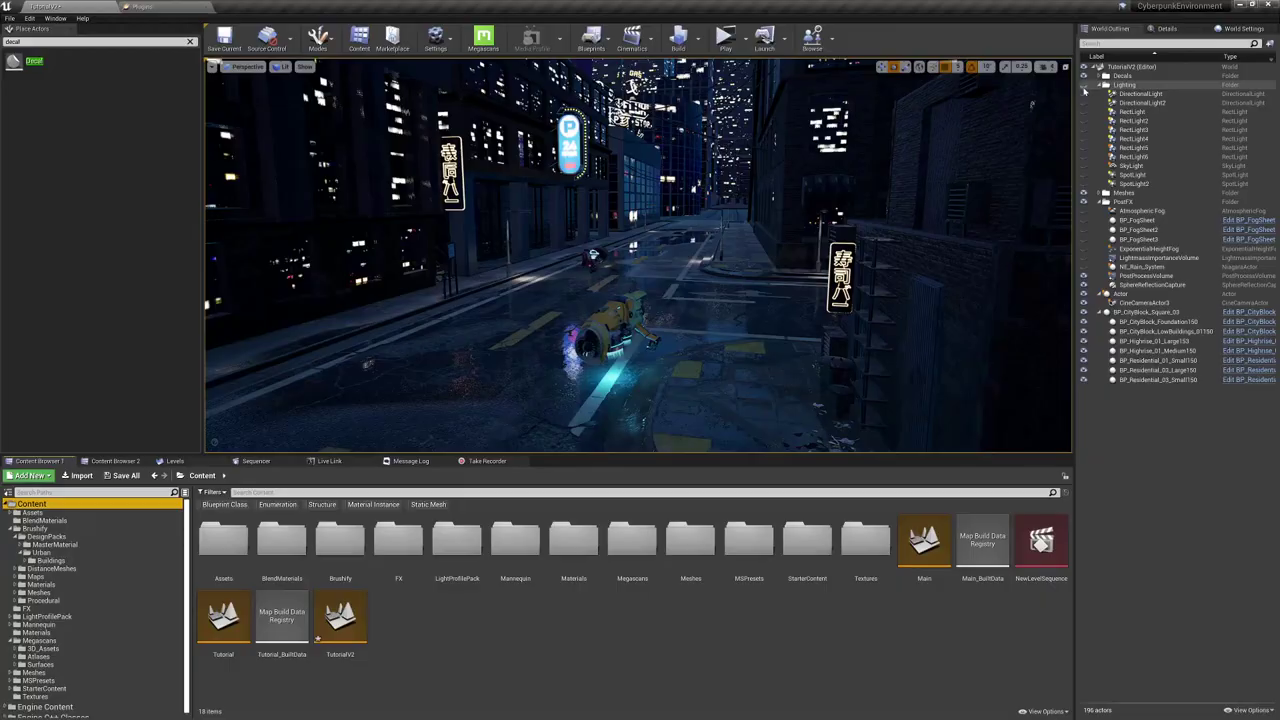
pyautogui.moveTo(1084, 88); pyautogui.dragTo(1084, 183)
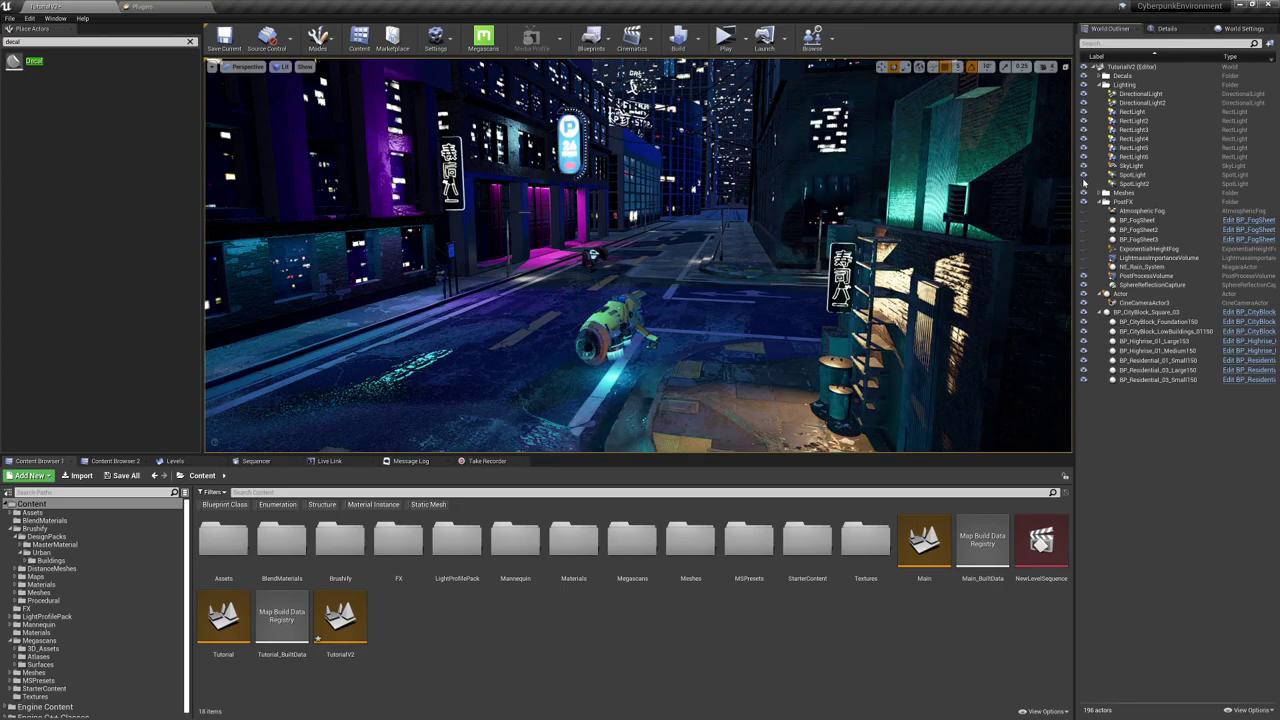
# Step: Fly down the street and lower RectLight3's Source Height to about 37.7
pyautogui.moveTo(700, 260); pyautogui.dragTo(722, 262, button='right')
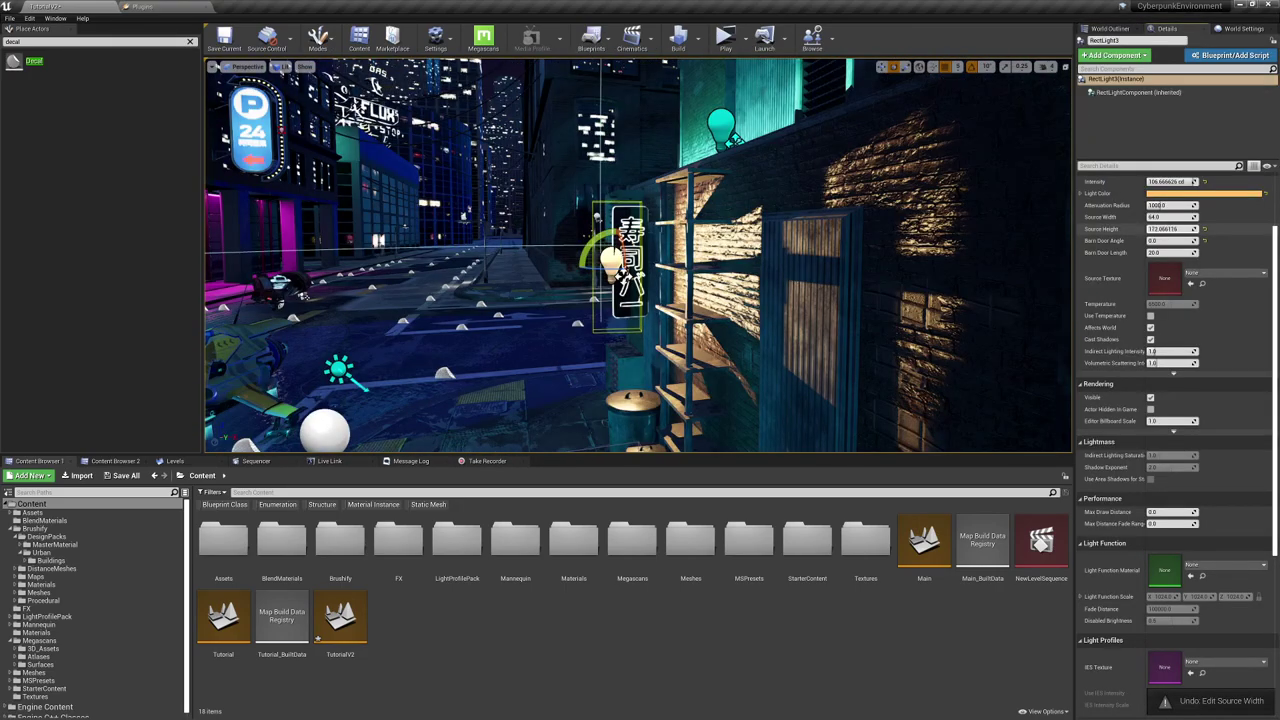
pyautogui.moveTo(1170, 229)
pyautogui.mouseDown()
pyautogui.moveTo(1140, 229)
pyautogui.moveTo(1170, 229)
pyautogui.mouseUp()
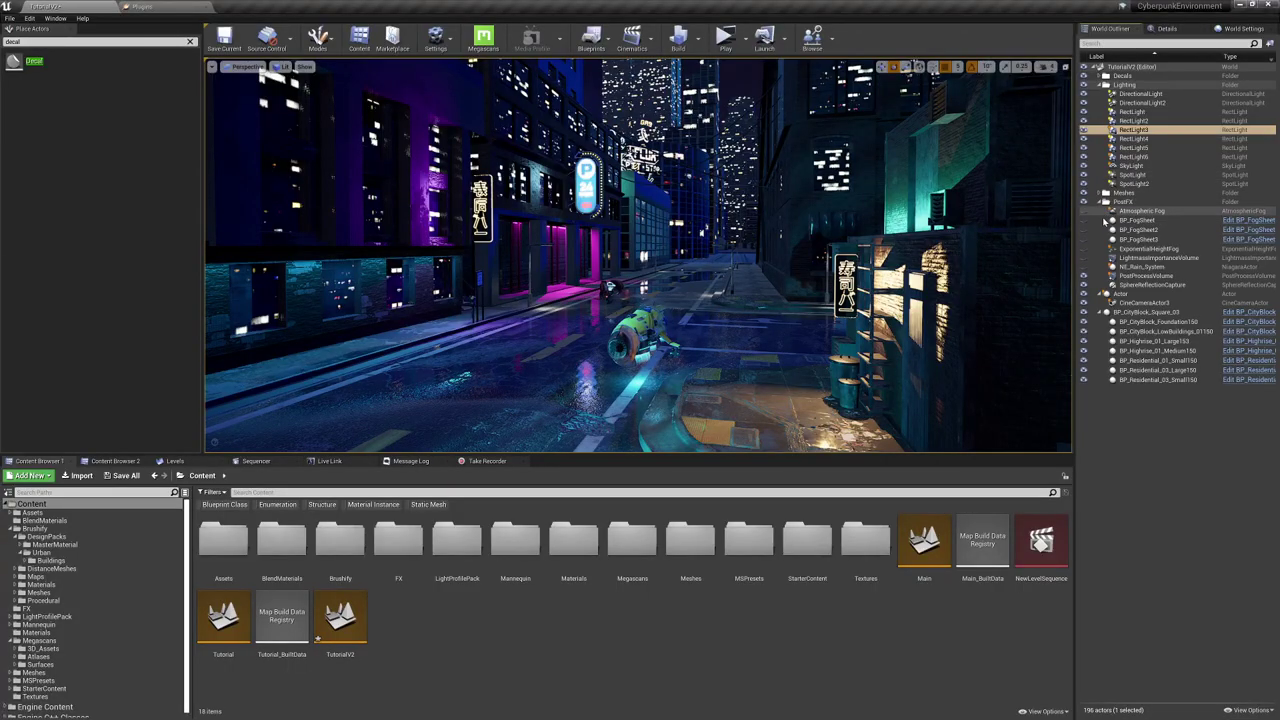
# Step: Enable ExponentialHeightFog and toggle its Volumetric Fog off and back on to compare
pyautogui.click(1083, 248)
pyautogui.click(1137, 249)
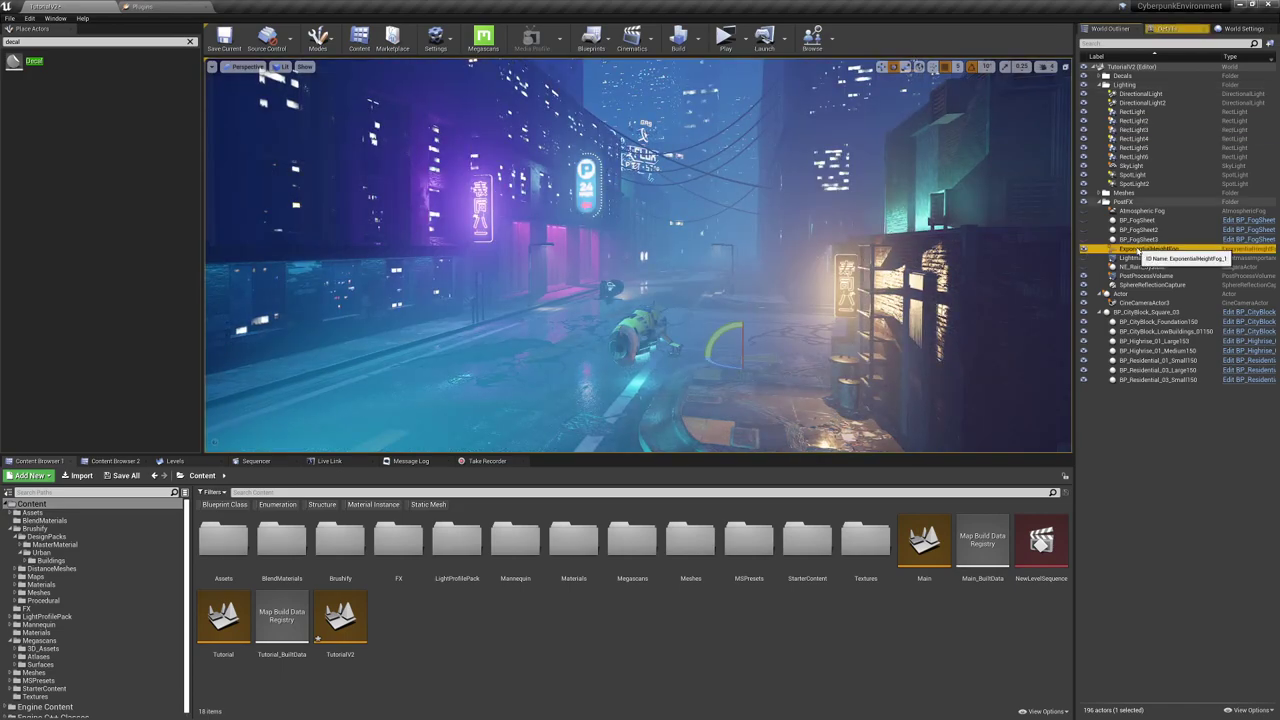
pyautogui.click(1172, 29)
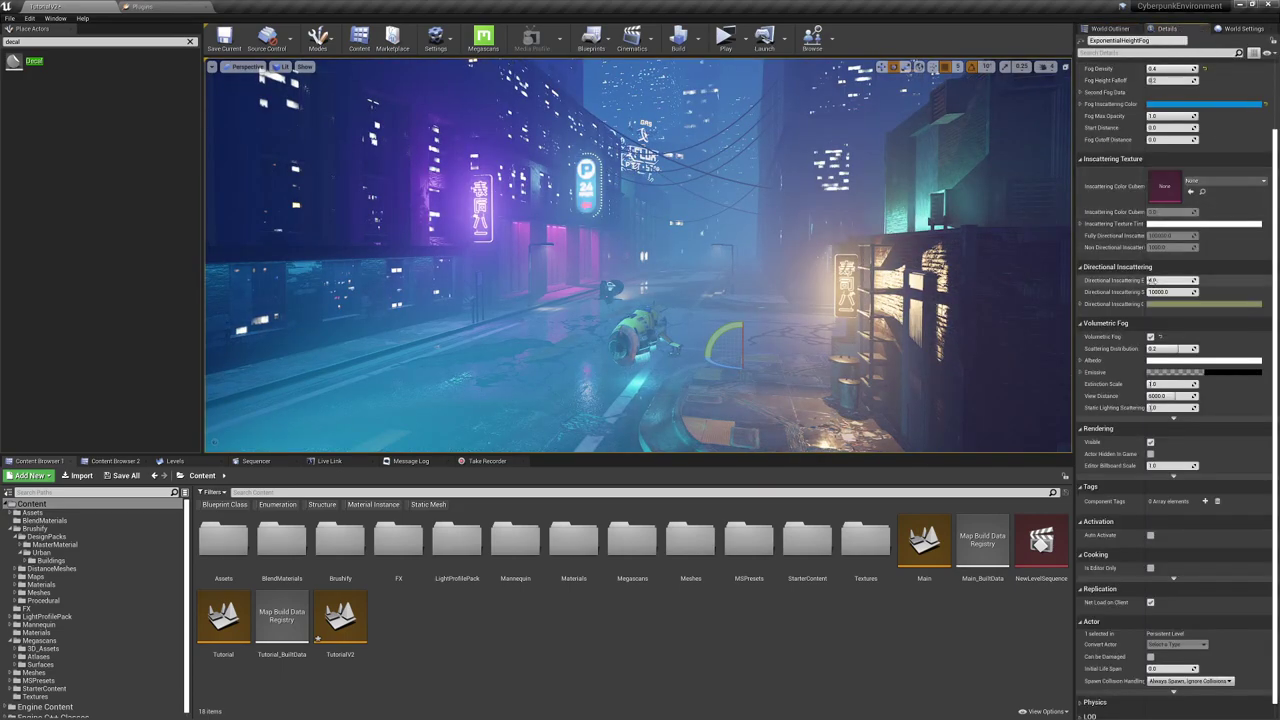
pyautogui.click(1150, 338)
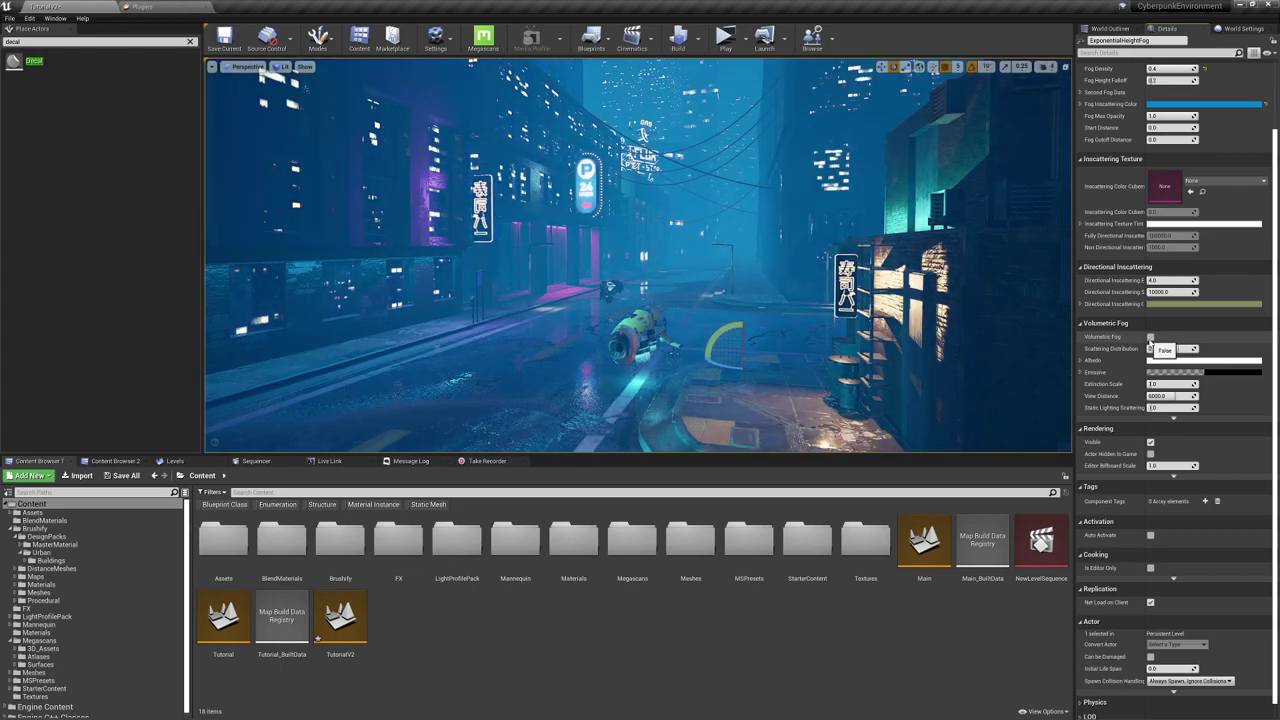
pyautogui.click(1150, 338)
# Step: Set RectLight3's Volumetric Scattering Intensity to 20, then 1, and finally 2
pyautogui.scroll(3, 1122, 302)
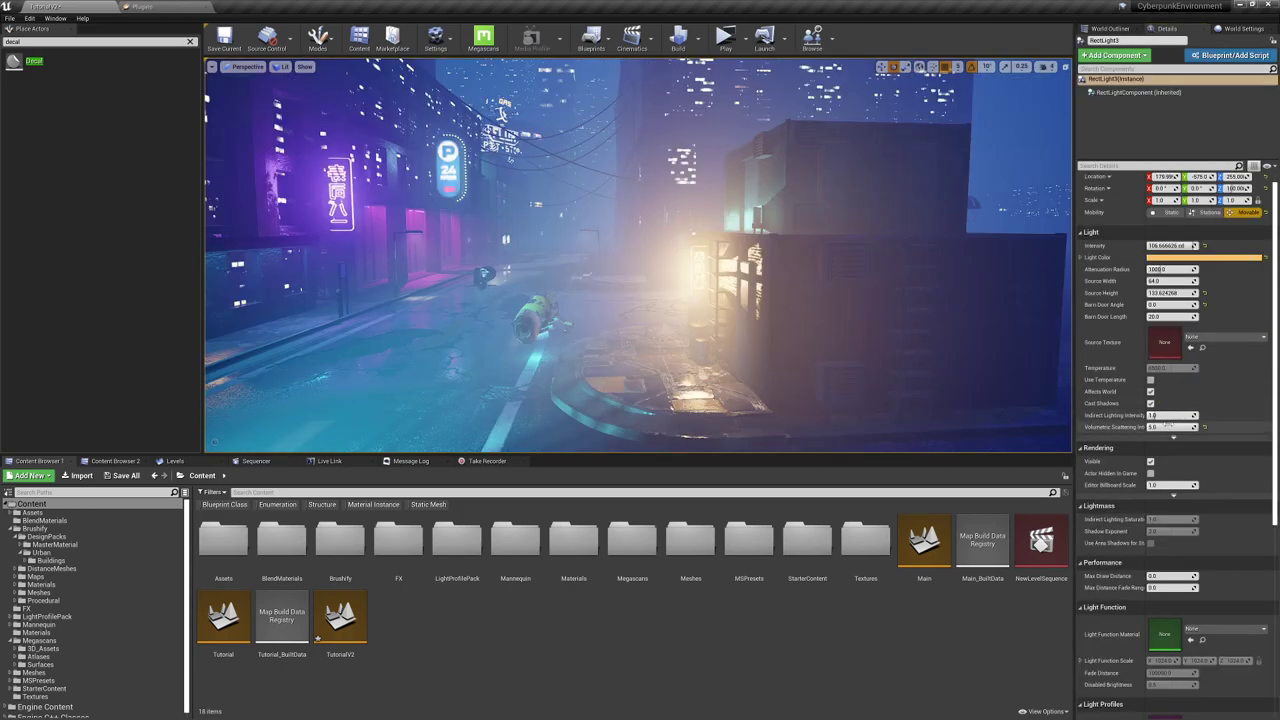
pyautogui.write('20')
pyautogui.press('Return')
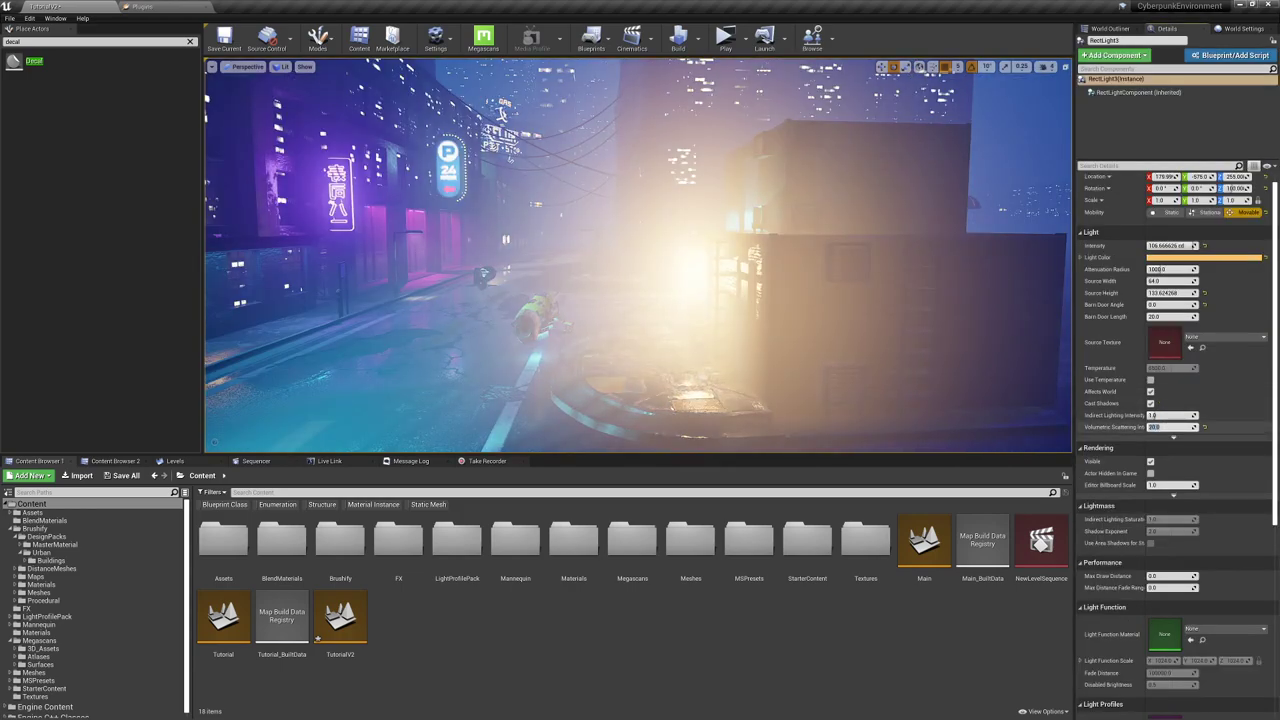
pyautogui.write('1')
pyautogui.press('Return')
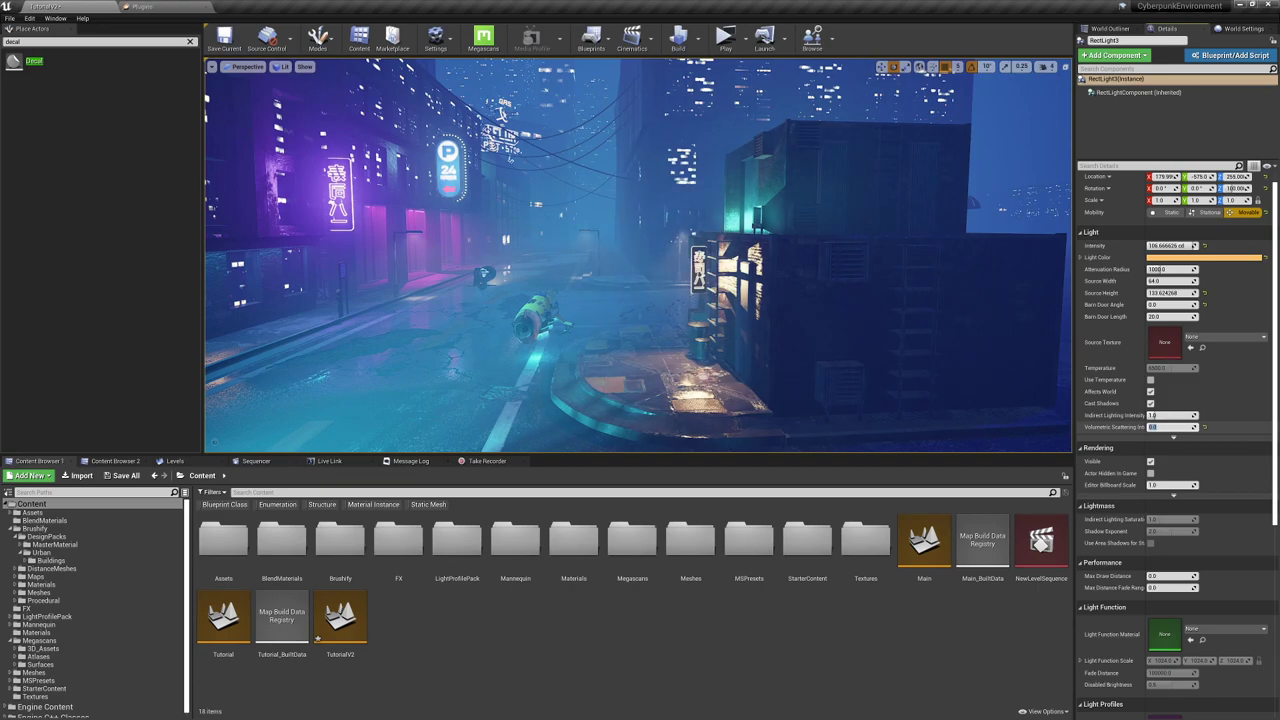
pyautogui.write('2')
pyautogui.press('Return')
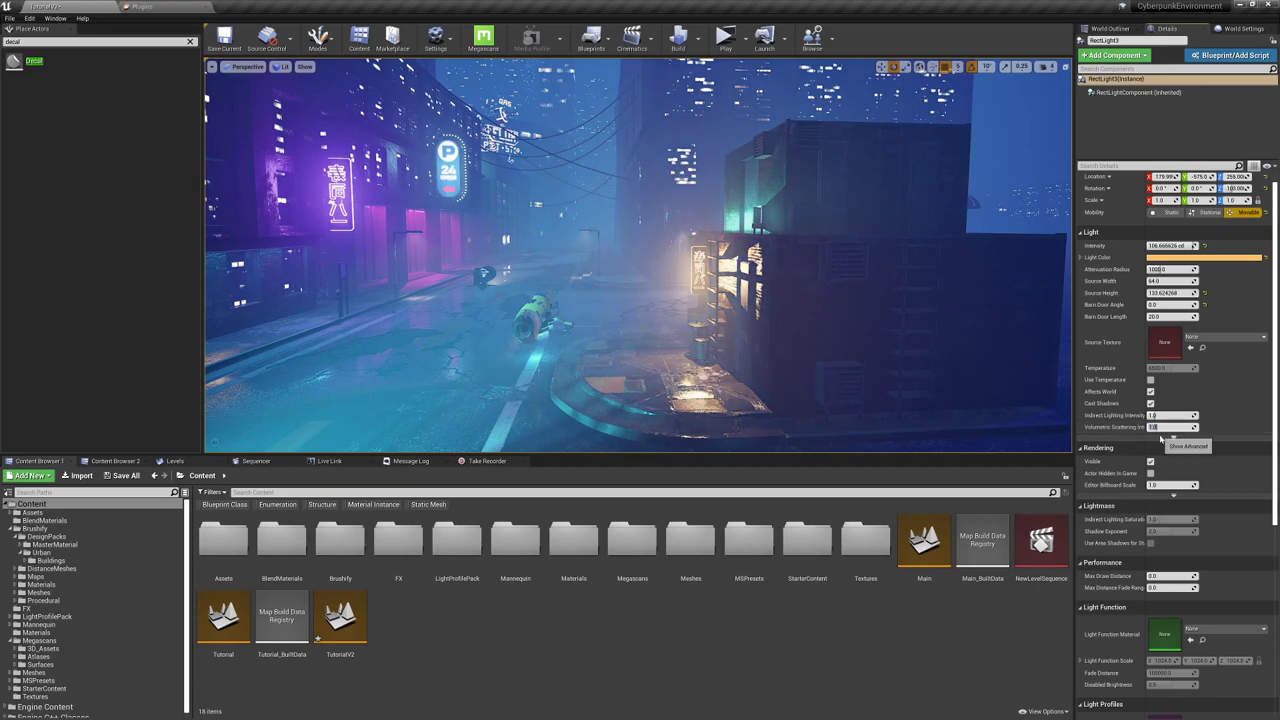
pyautogui.moveTo(849, 298); pyautogui.dragTo(814, 291, button='right')
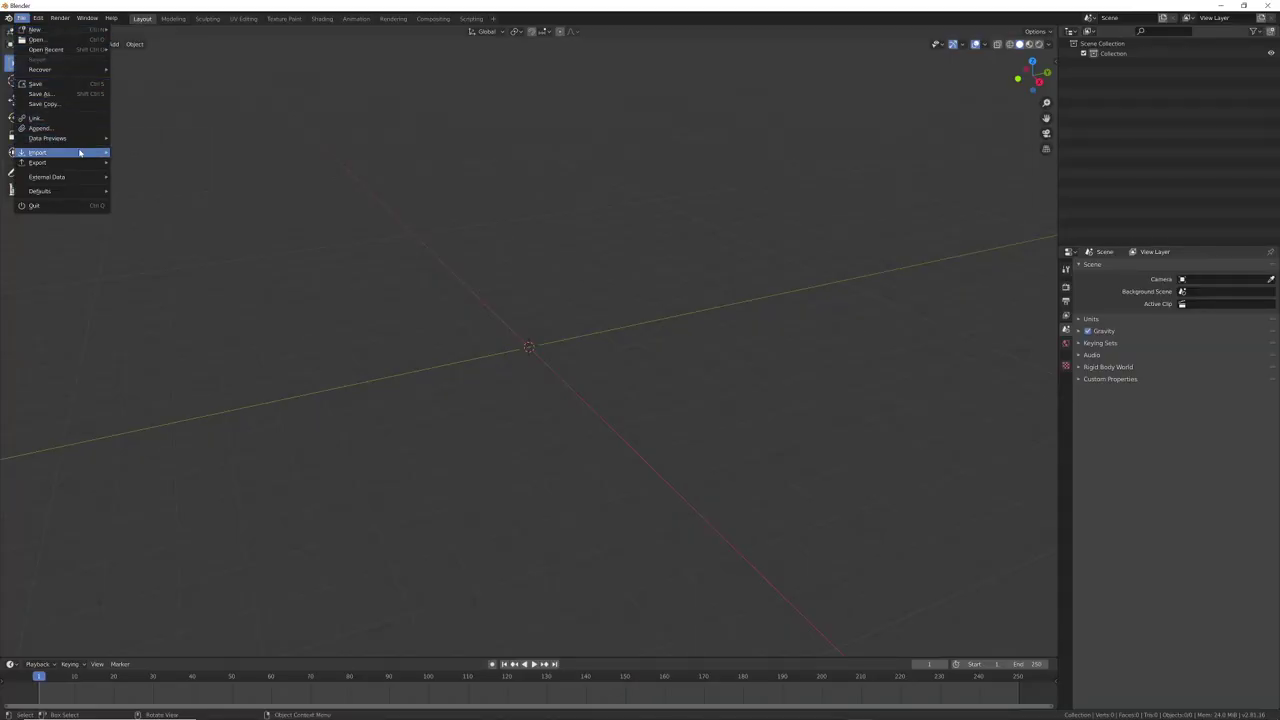
pyautogui.moveTo(80, 152)
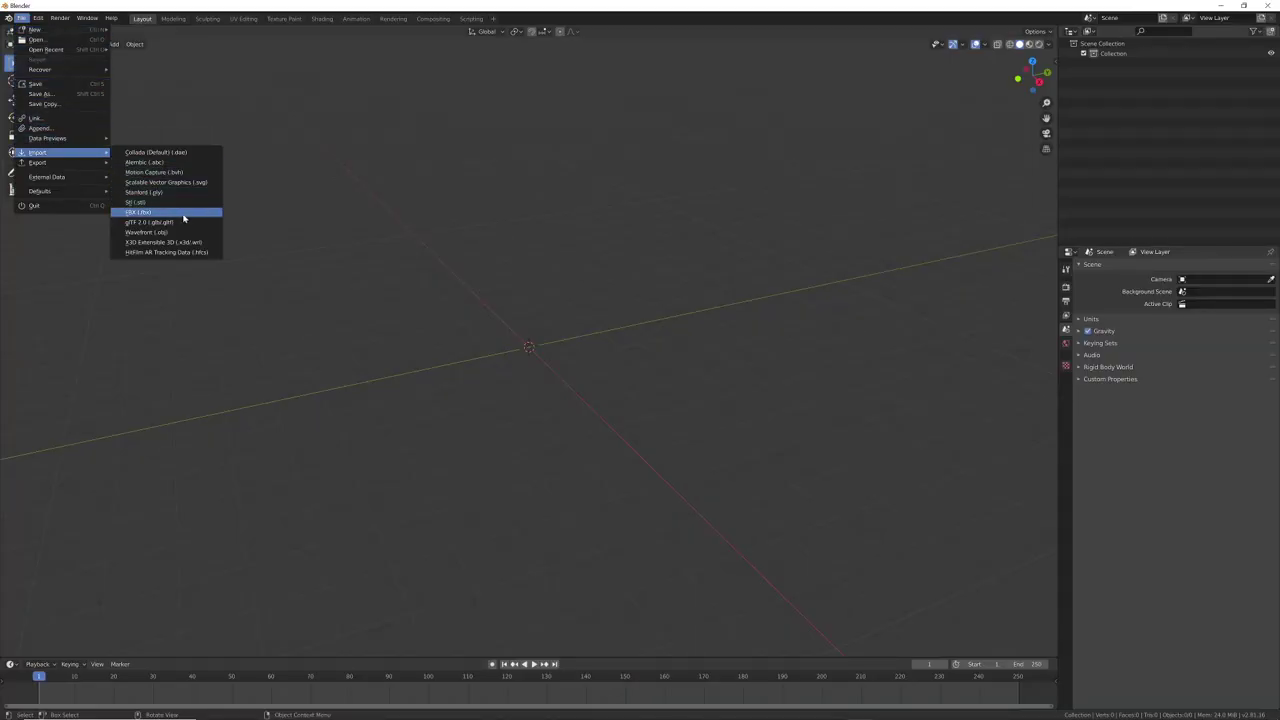
# Step: Import the second HitFilm AR tracking file and play back the view through the ARCamera
pyautogui.click(168, 252)
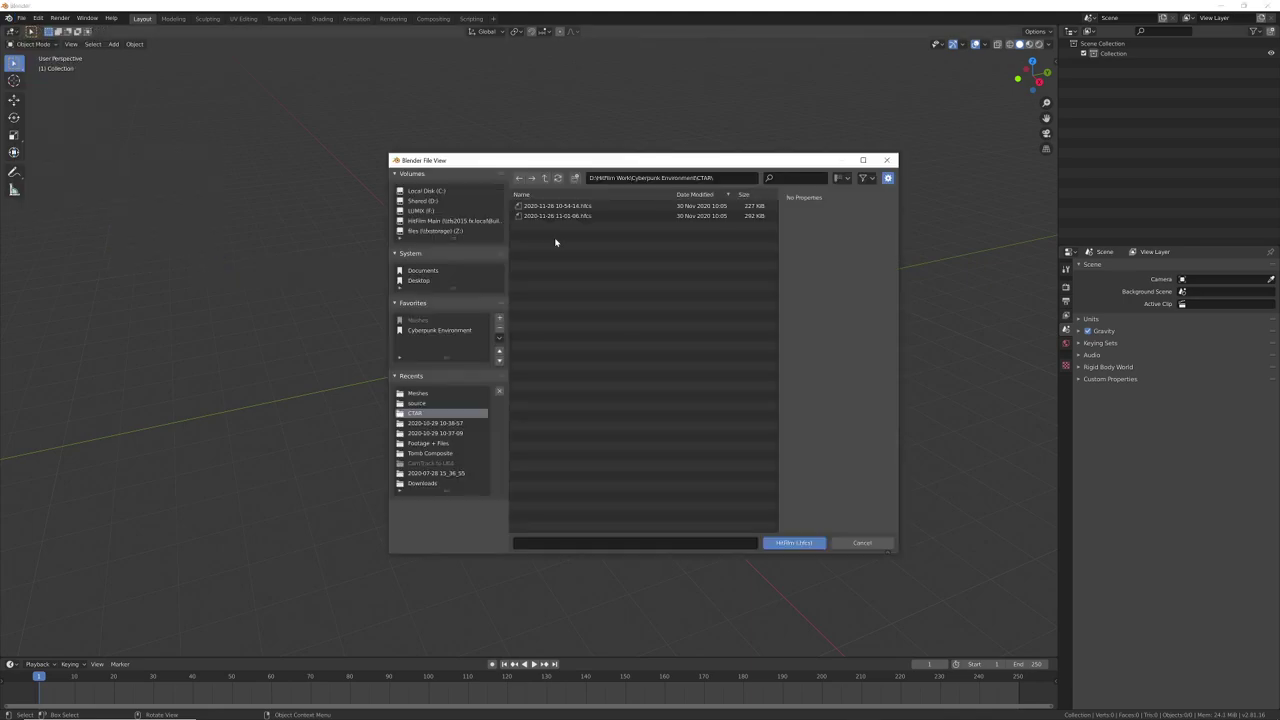
pyautogui.doubleClick(615, 216)
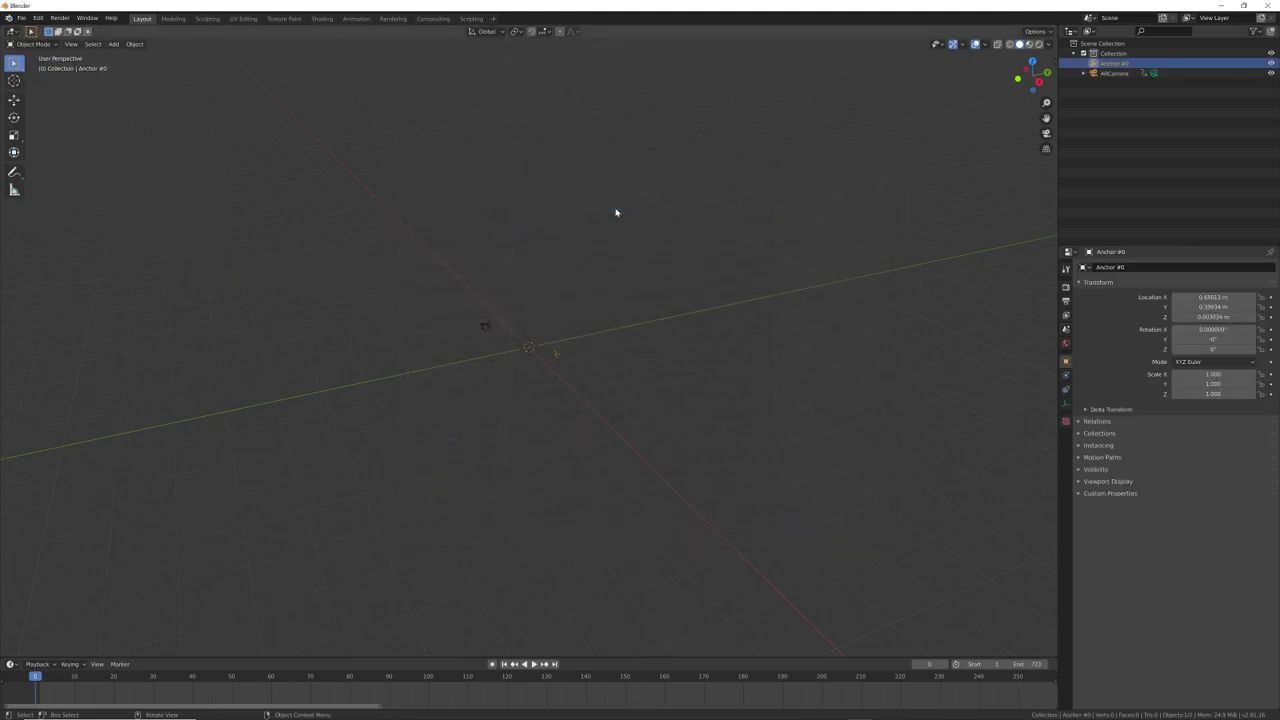
pyautogui.click(323, 263)
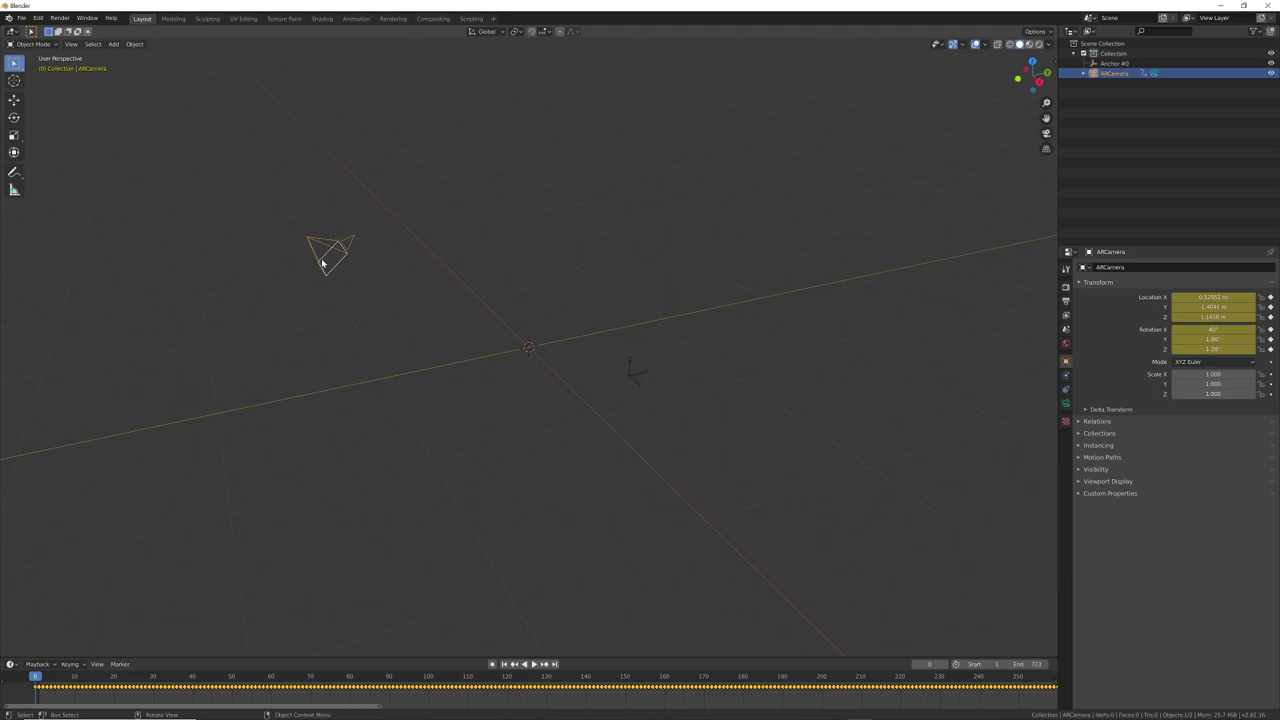
pyautogui.press('KP_0')
pyautogui.press('space')
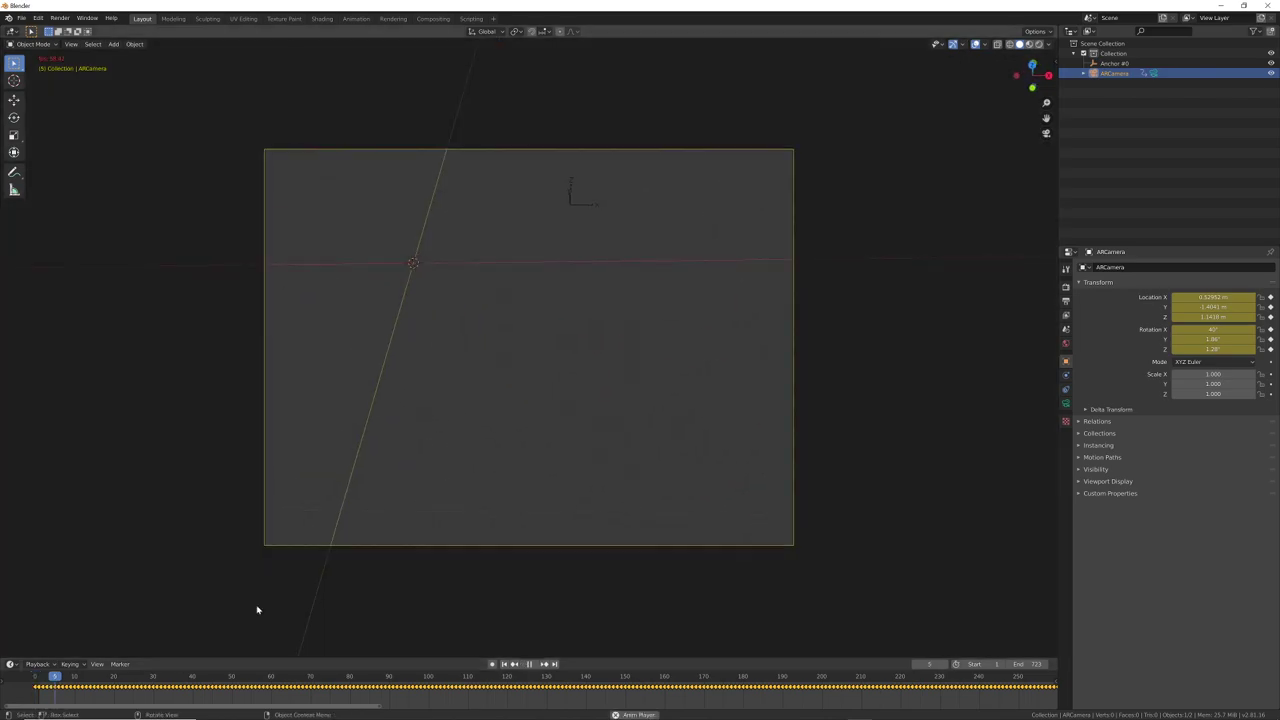
# Step: Bring up the FBX export settings with the Bake Animation options expanded
pyautogui.click(21, 18)
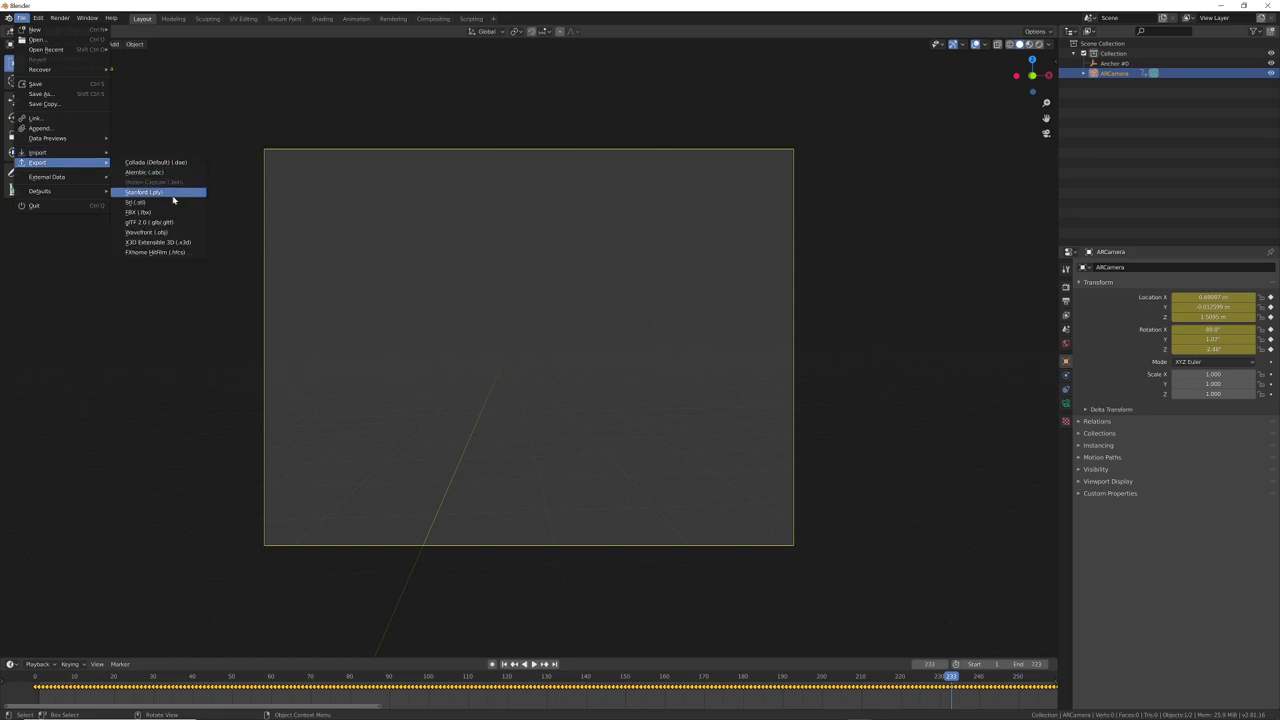
pyautogui.click(171, 213)
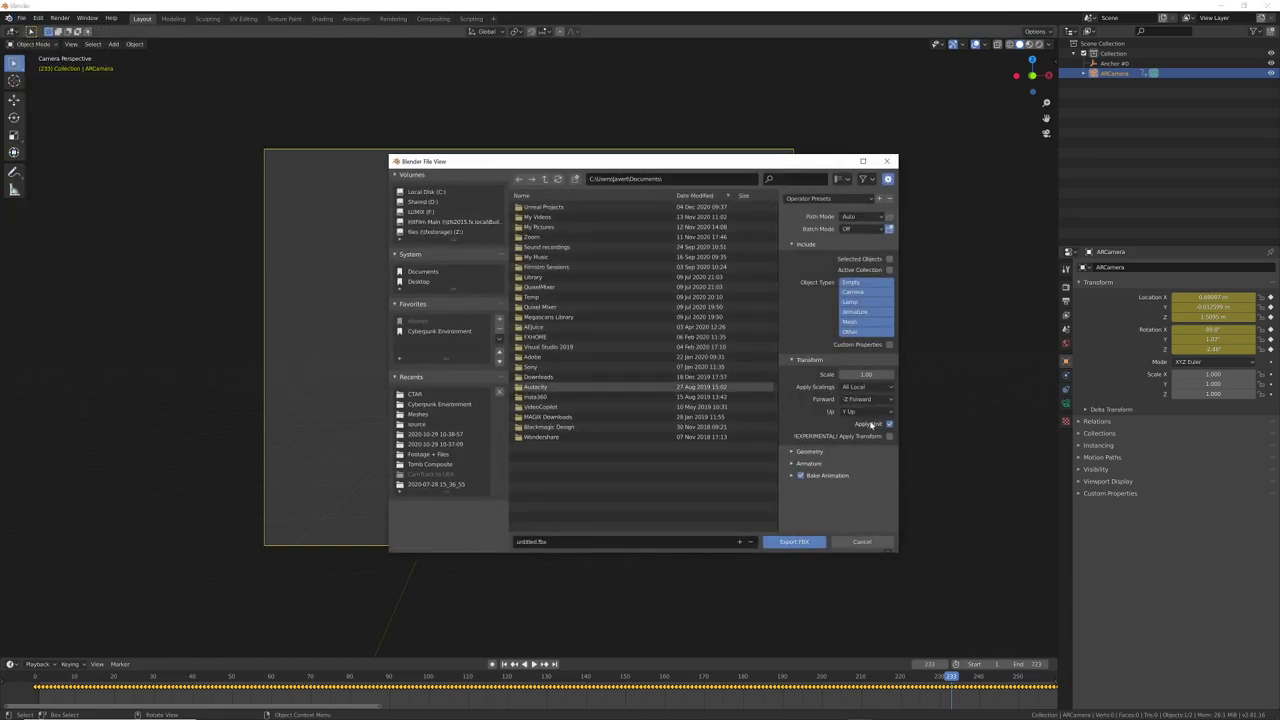
pyautogui.click(790, 476)
pyautogui.scroll(-1, 792, 479)
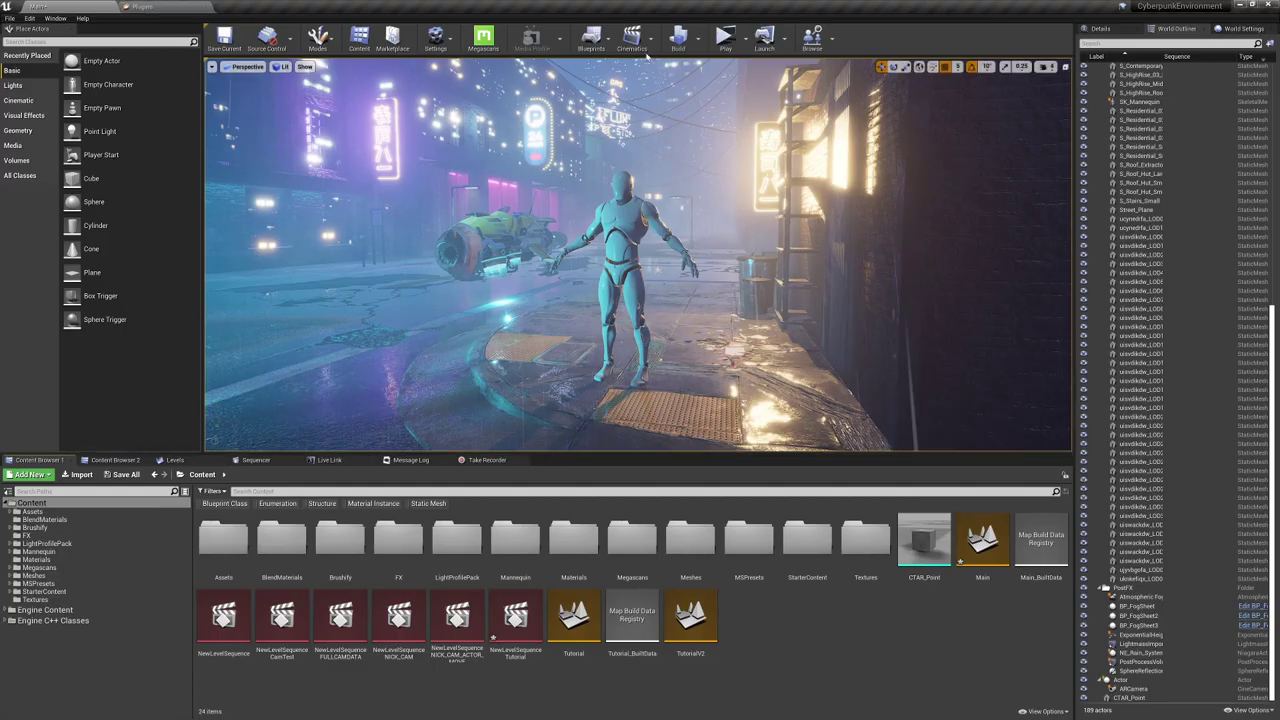
# Step: Add a new level sequence to the level and save it as an asset
pyautogui.click(631, 38)
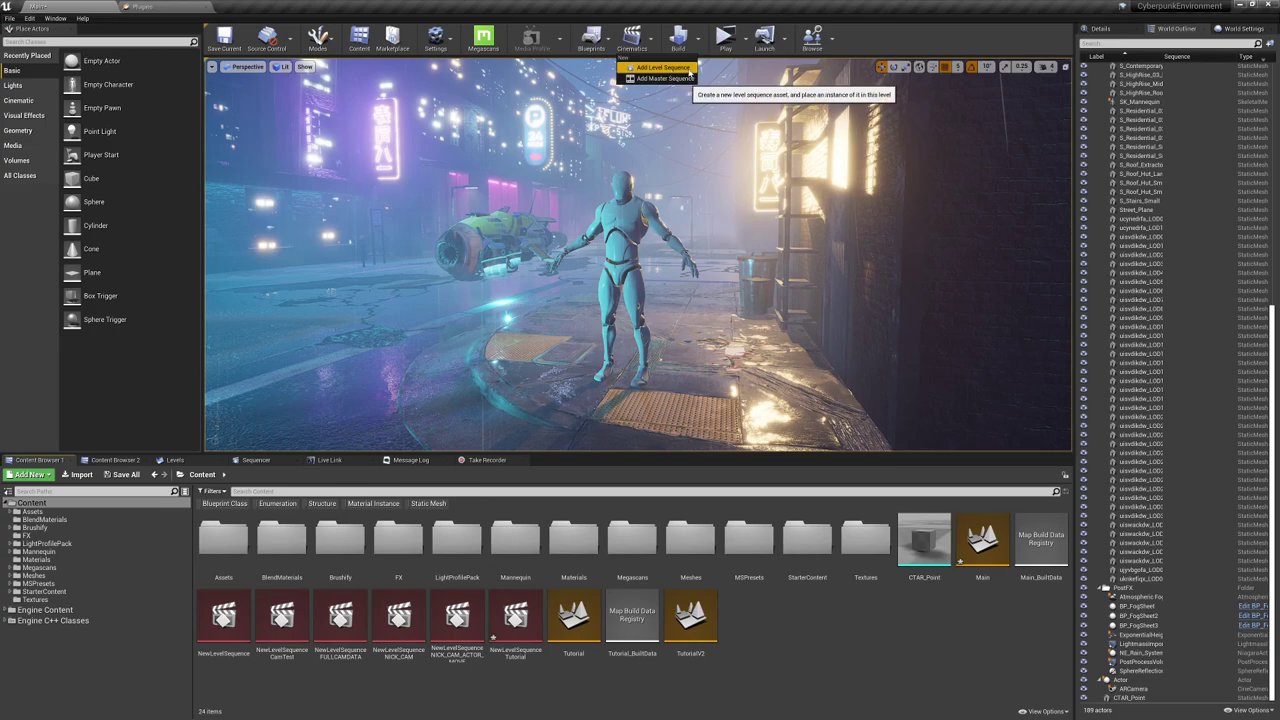
pyautogui.click(689, 71)
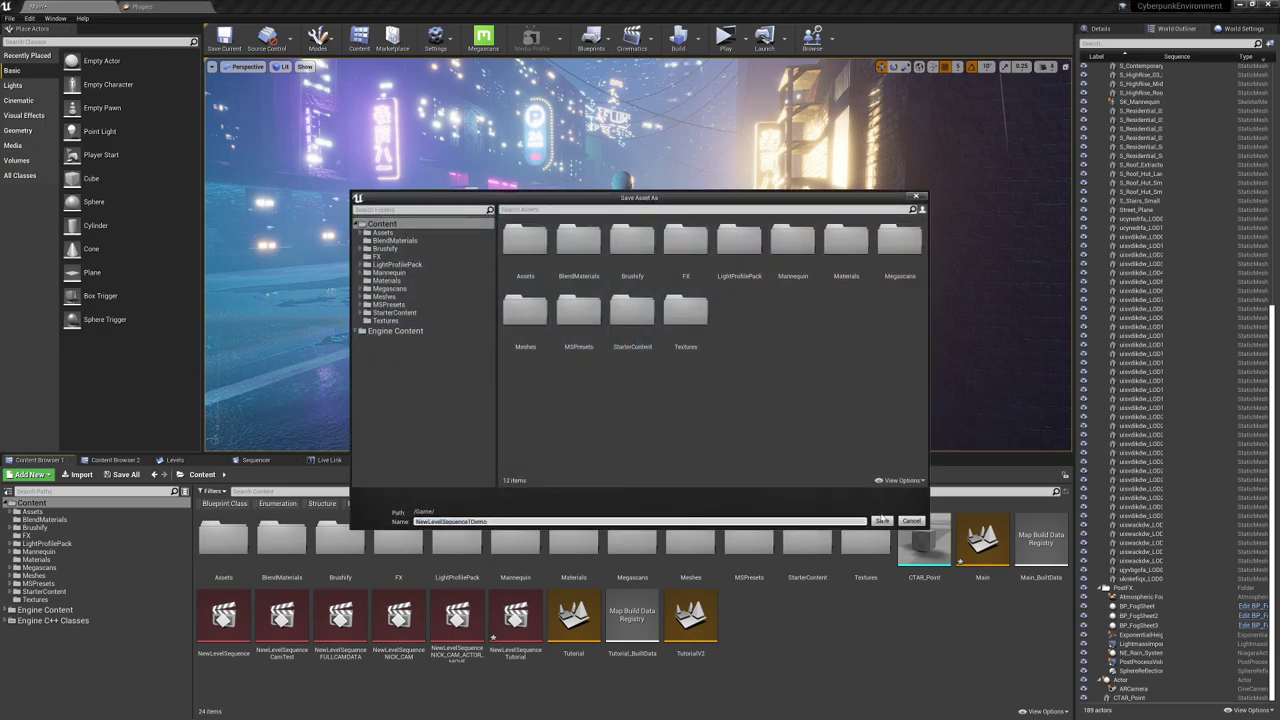
pyautogui.click(881, 520)
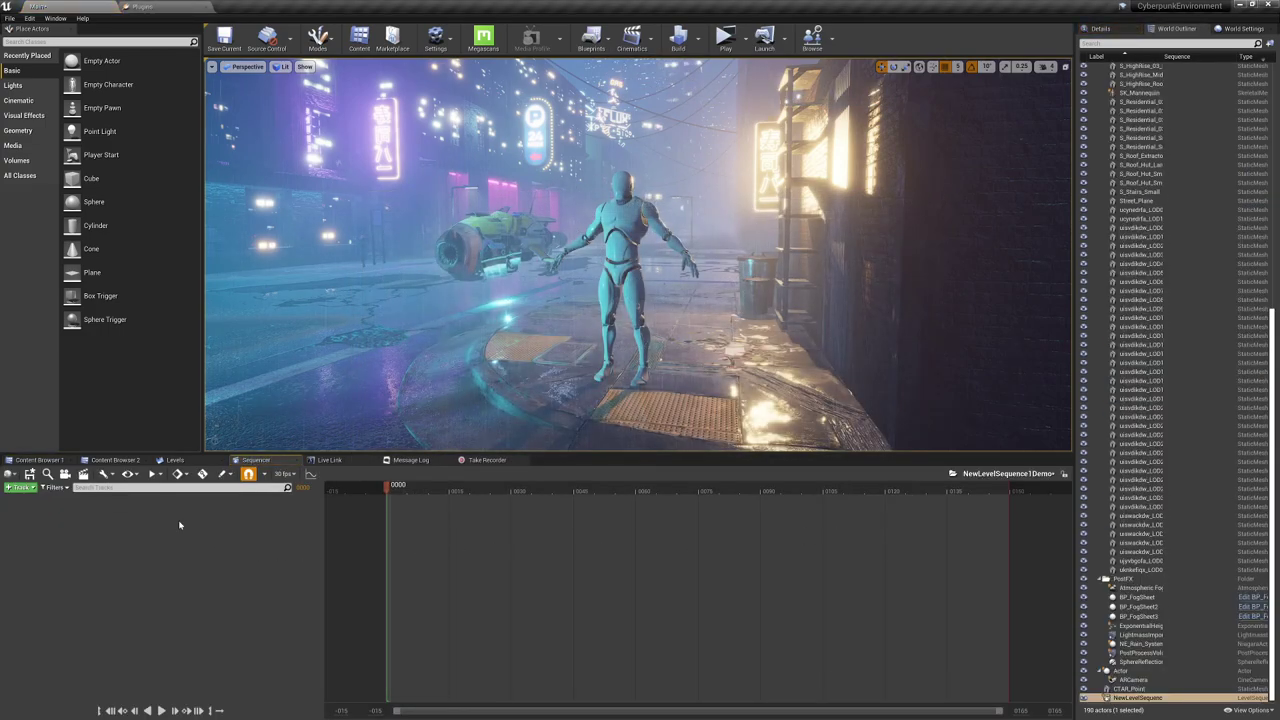
# Step: Import the first tracked-camera FBX into the sequence with Match by Name Only and Reduce Keys off
pyautogui.click(106, 474)
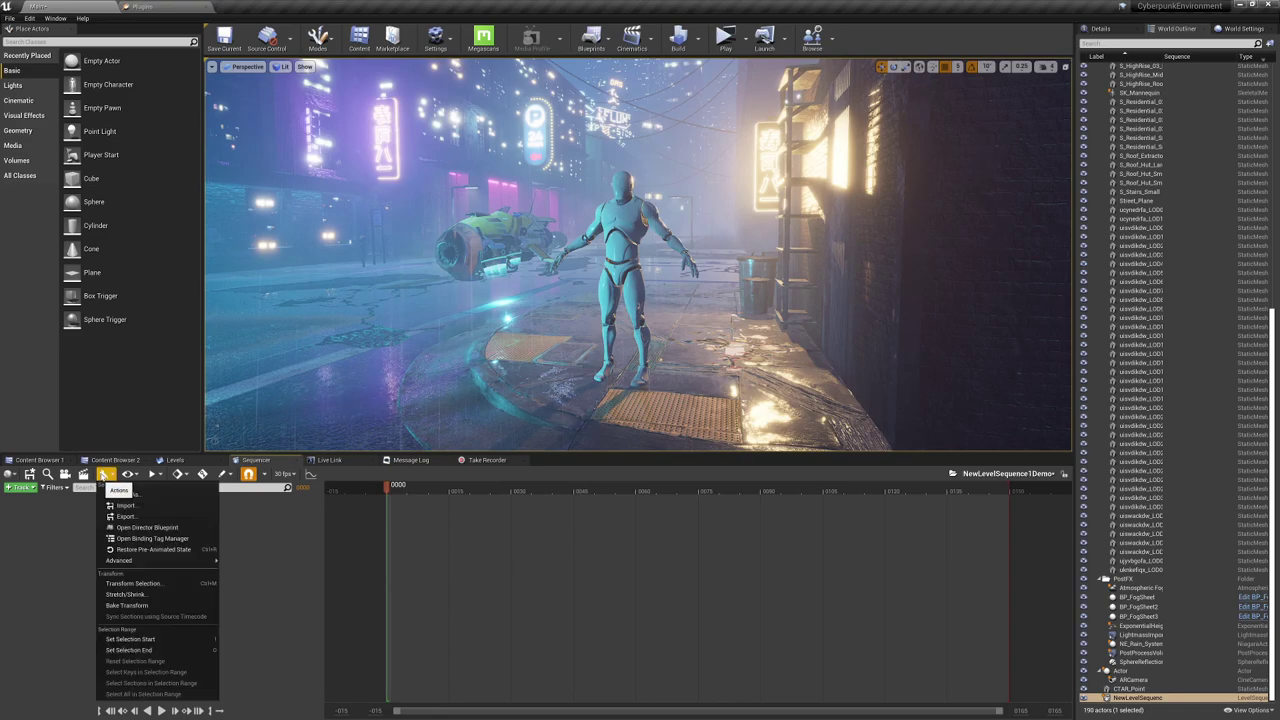
pyautogui.click(172, 506)
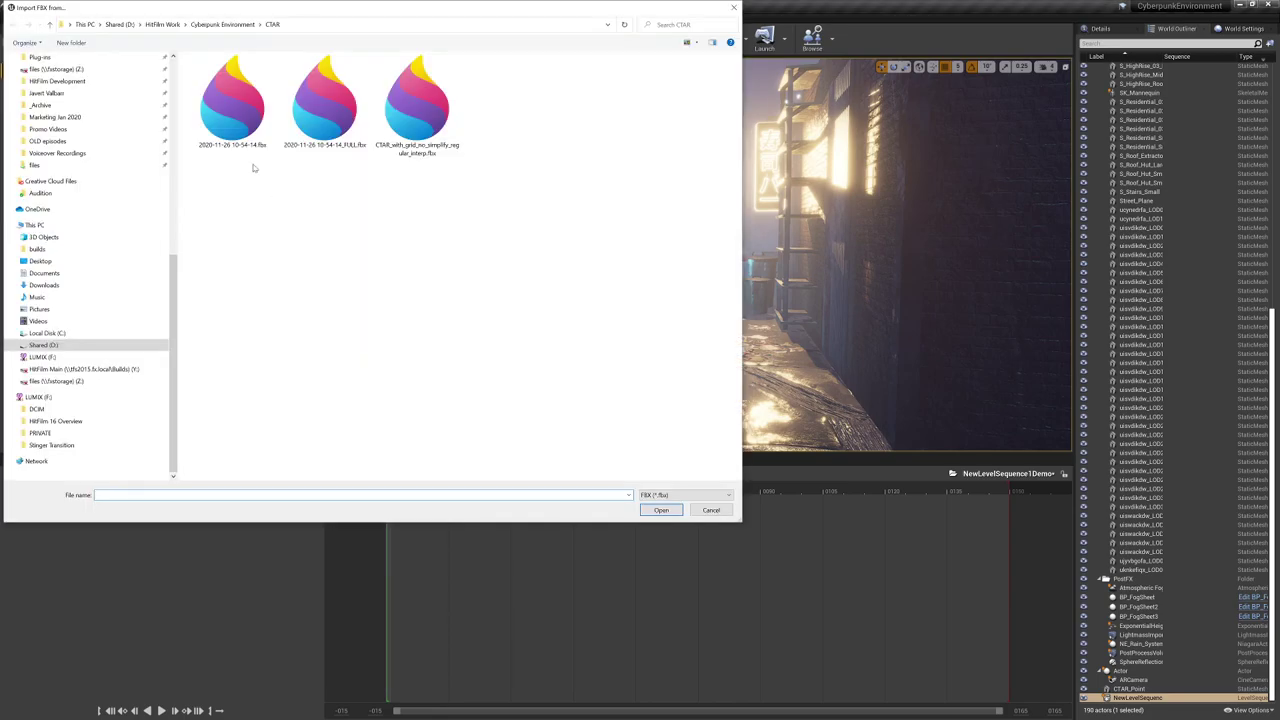
pyautogui.doubleClick(232, 105)
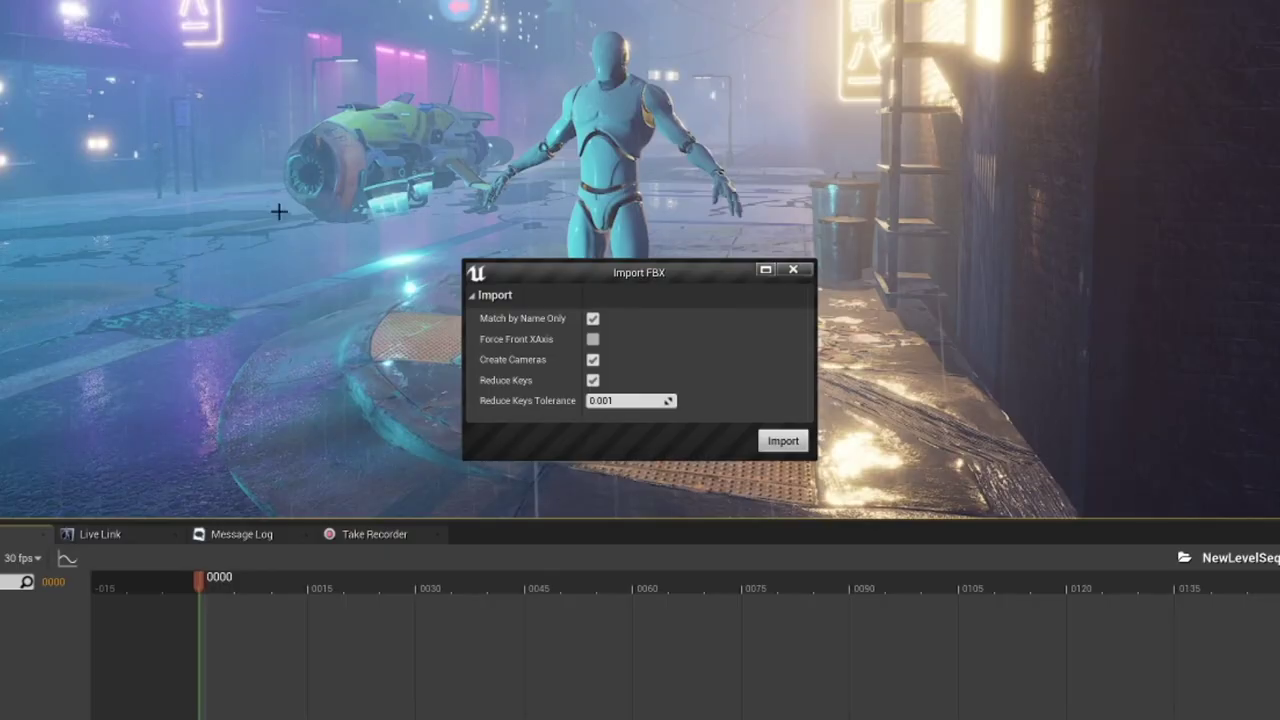
pyautogui.click(592, 318)
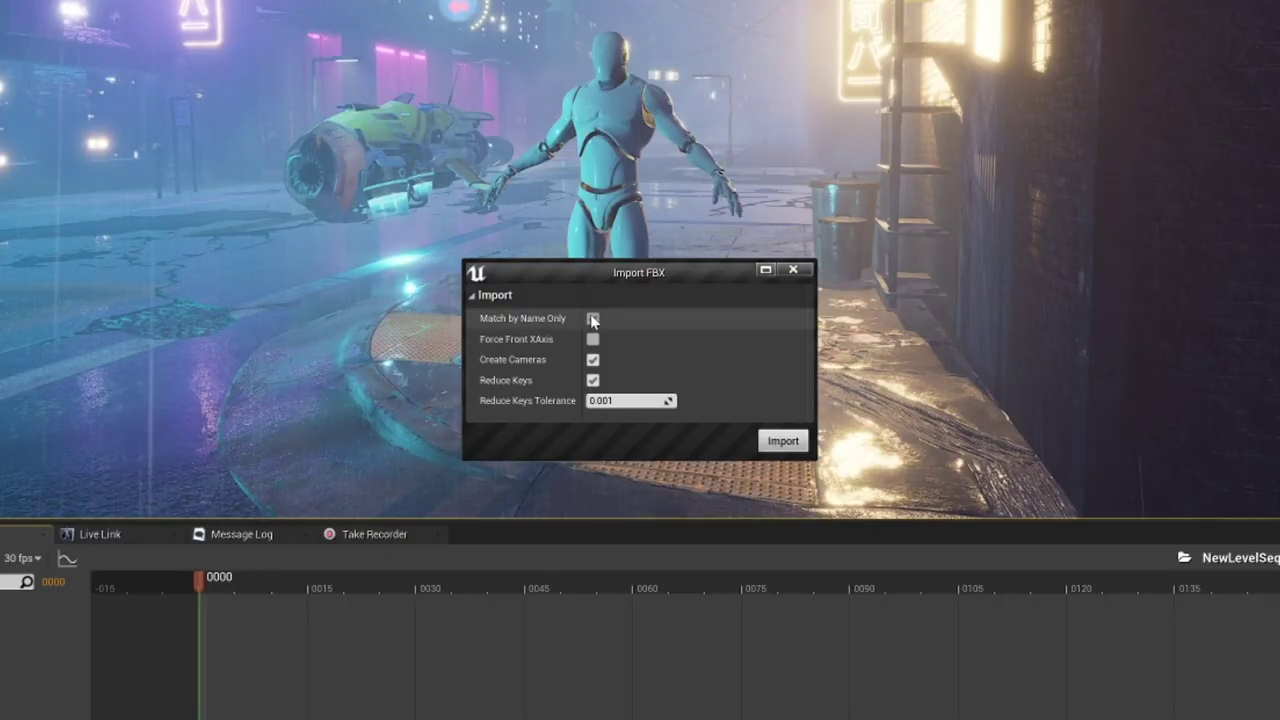
pyautogui.click(594, 380)
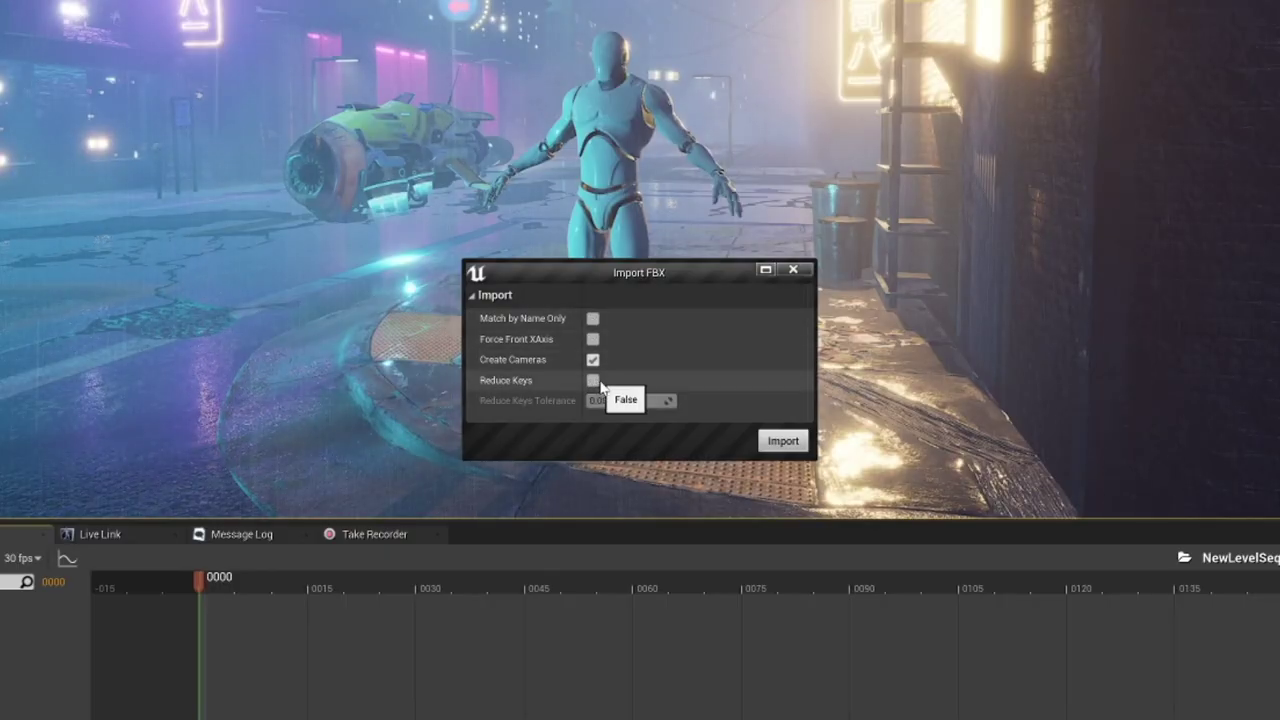
pyautogui.click(792, 445)
pyautogui.click(23, 557)
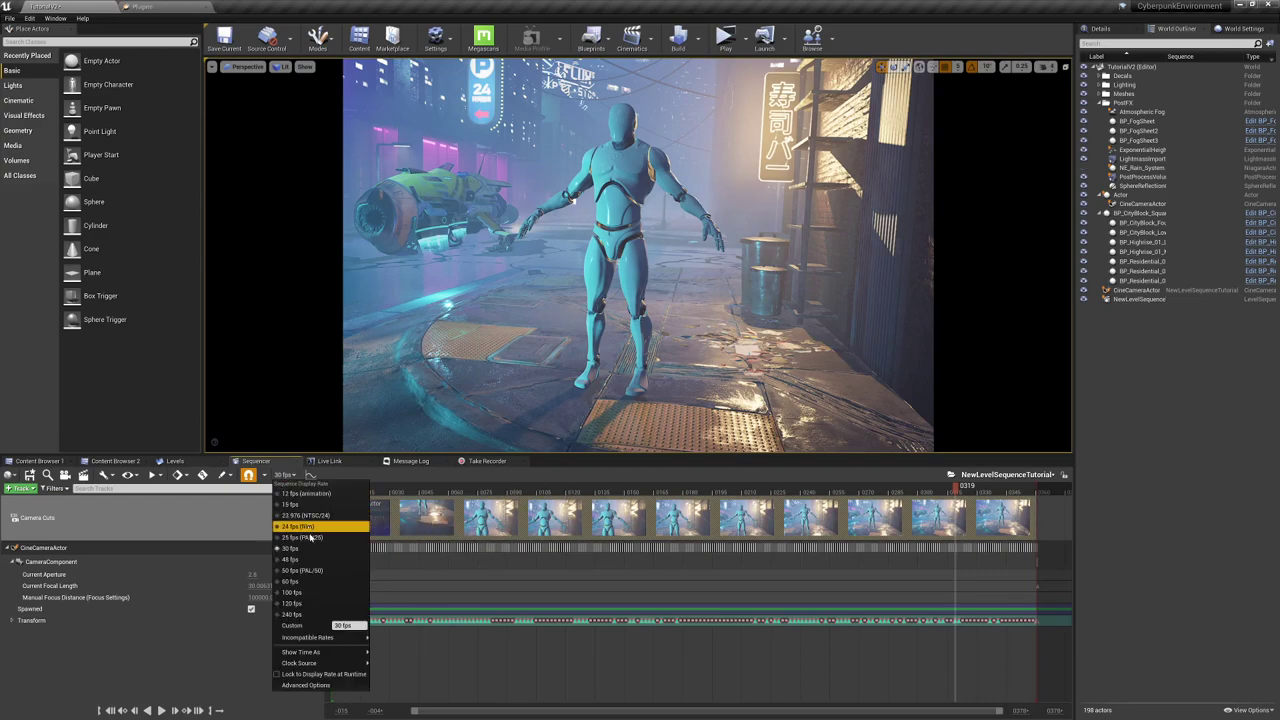
# Step: Set the sequence to 60 fps, preview the camera move, and parent CineCameraActor under Actor2
pyautogui.click(321, 582)
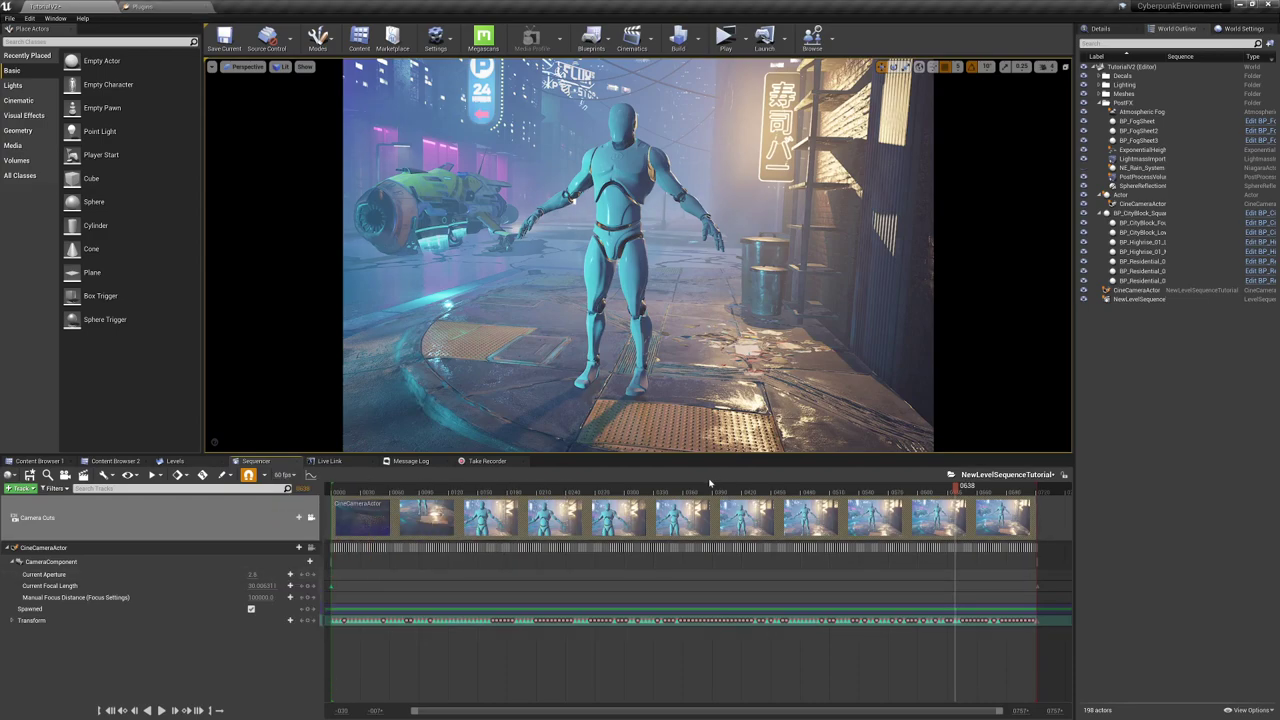
pyautogui.moveTo(712, 486); pyautogui.dragTo(431, 489)
pyautogui.press('space')
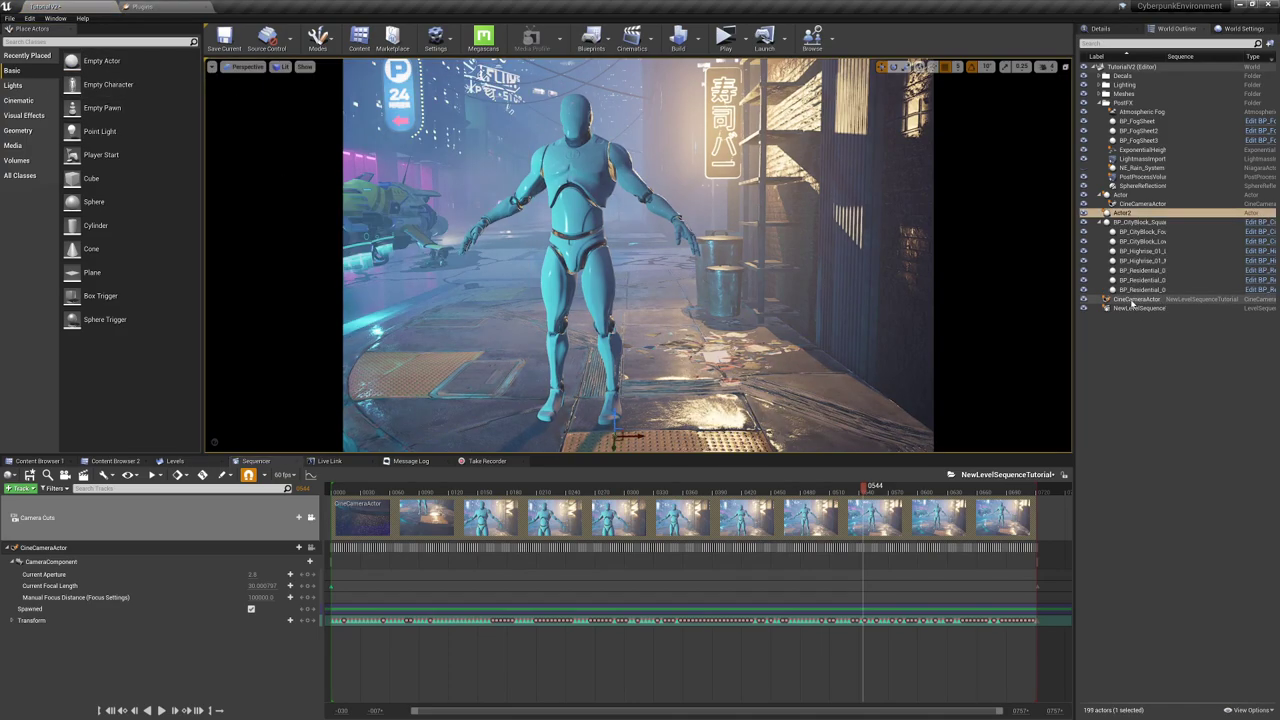
pyautogui.click(1135, 299)
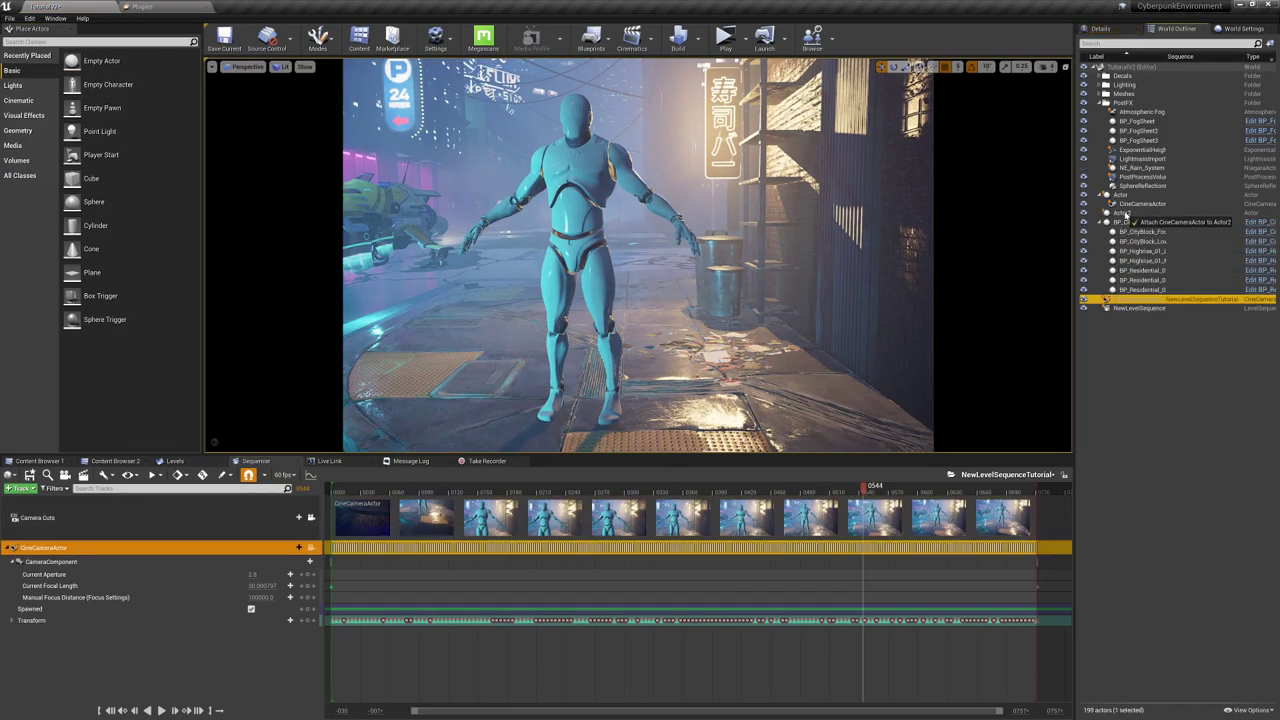
pyautogui.moveTo(1125, 213); pyautogui.dragTo(280, 580)
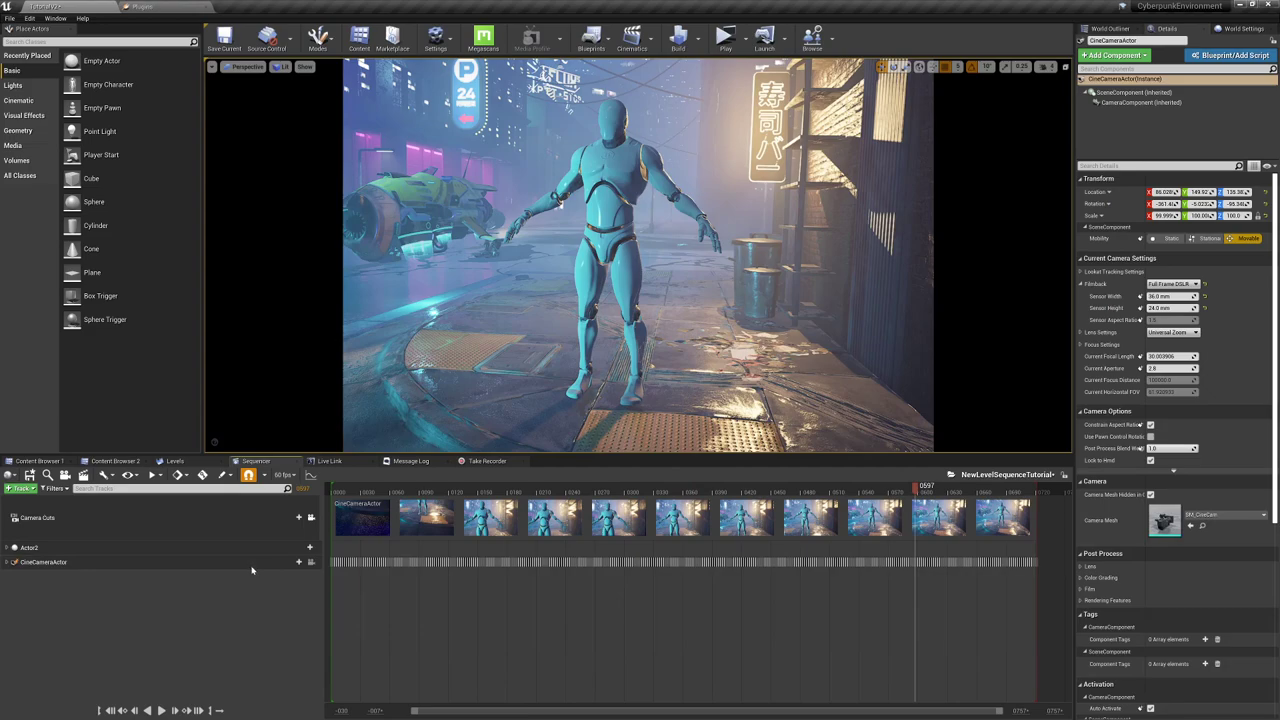
# Step: Lower the CineCameraActor's sensor height below 24 mm and set the movie render resolution to 3840 x 2160
pyautogui.click(250, 564)
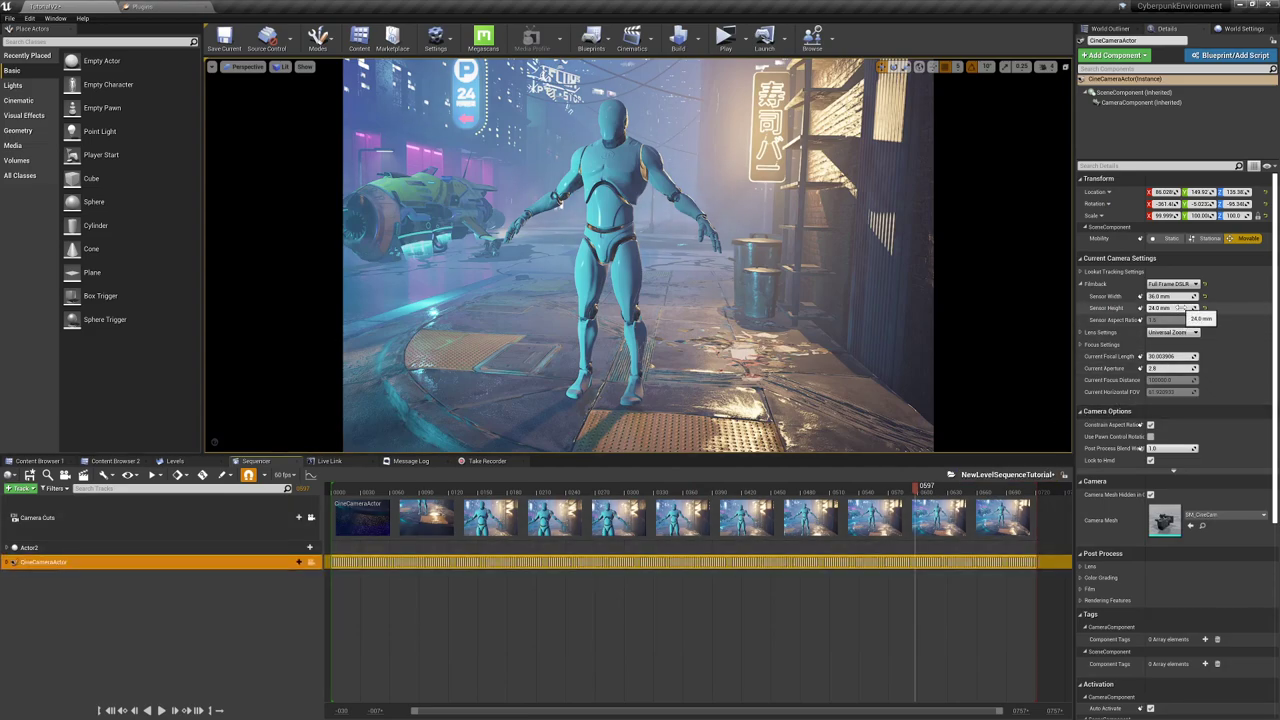
pyautogui.moveTo(1185, 308); pyautogui.dragTo(1157, 308)
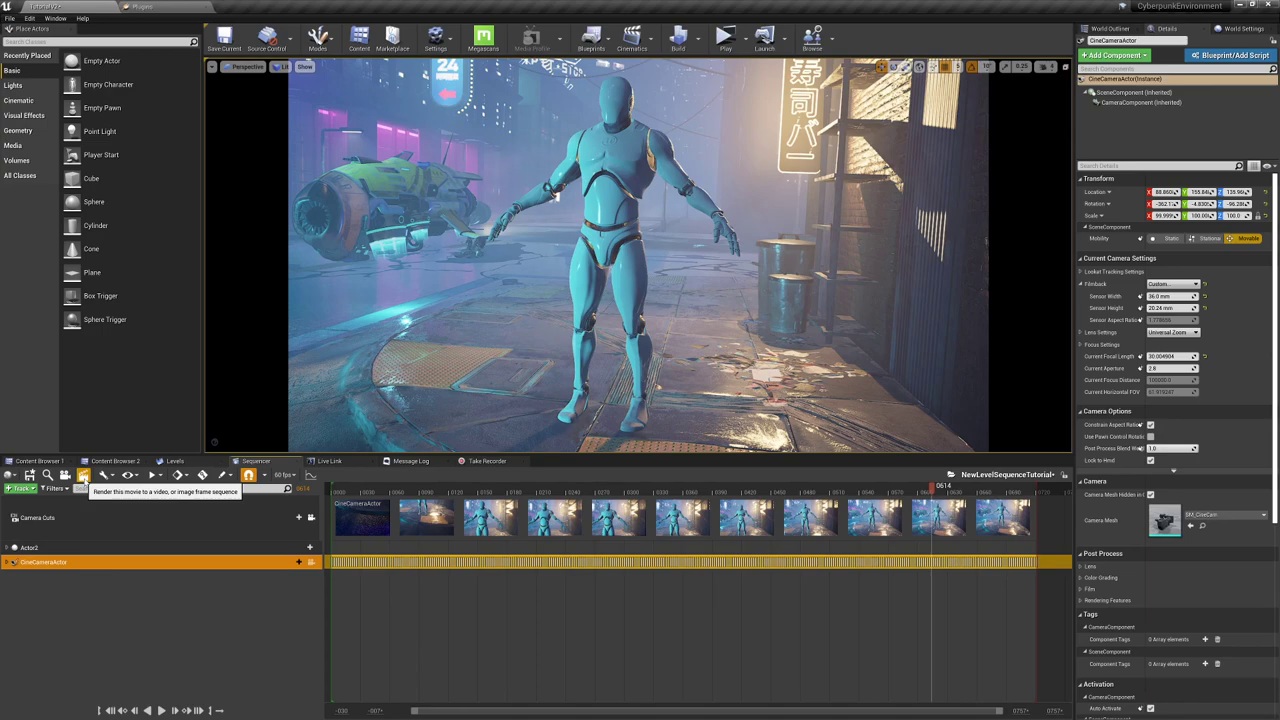
pyautogui.click(84, 476)
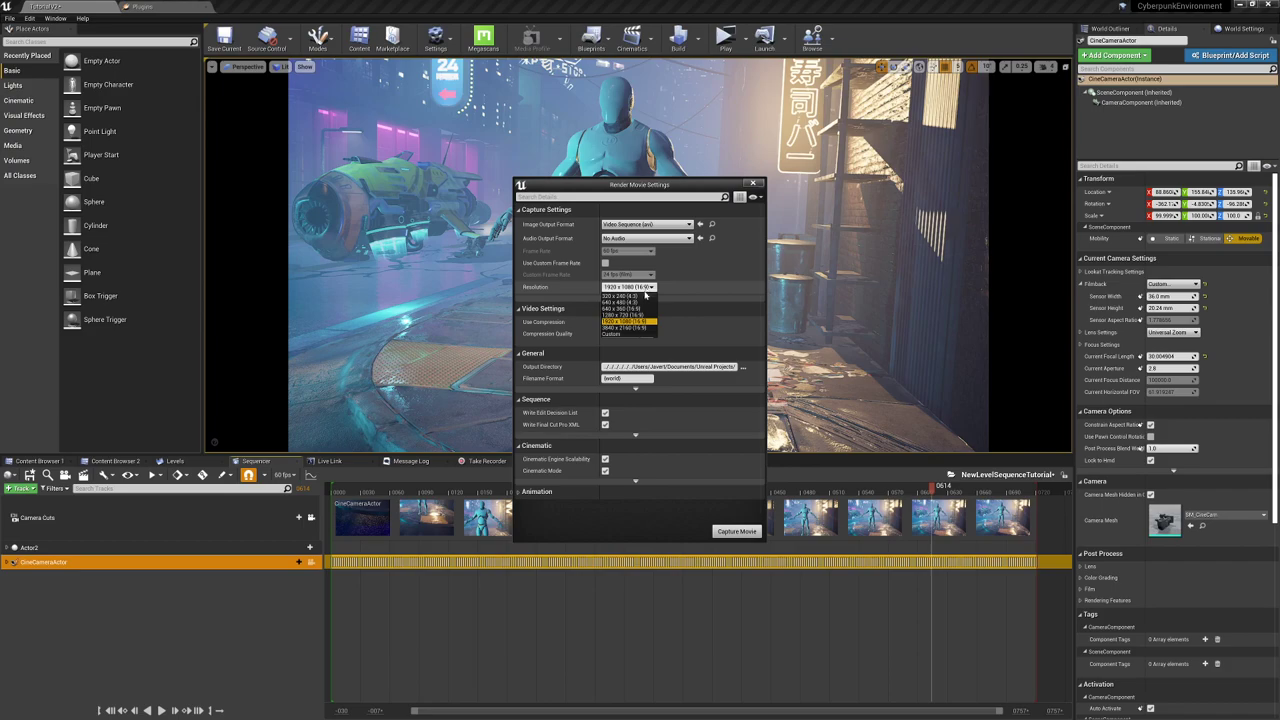
pyautogui.click(639, 327)
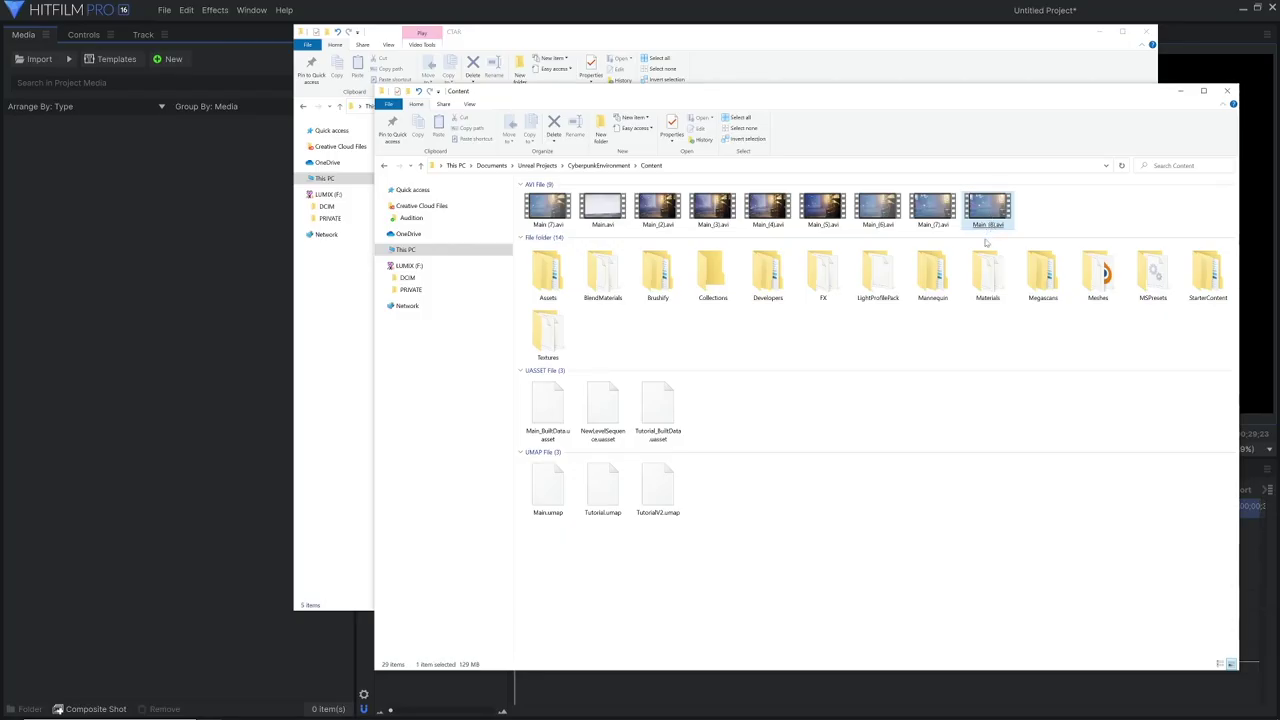
# Step: Import the Main_(8).avi render and the green-screen MP4 into the HitFilm media panel
pyautogui.moveTo(987, 207); pyautogui.dragTo(146, 279)
pyautogui.hotkey('ctrl', 'w')
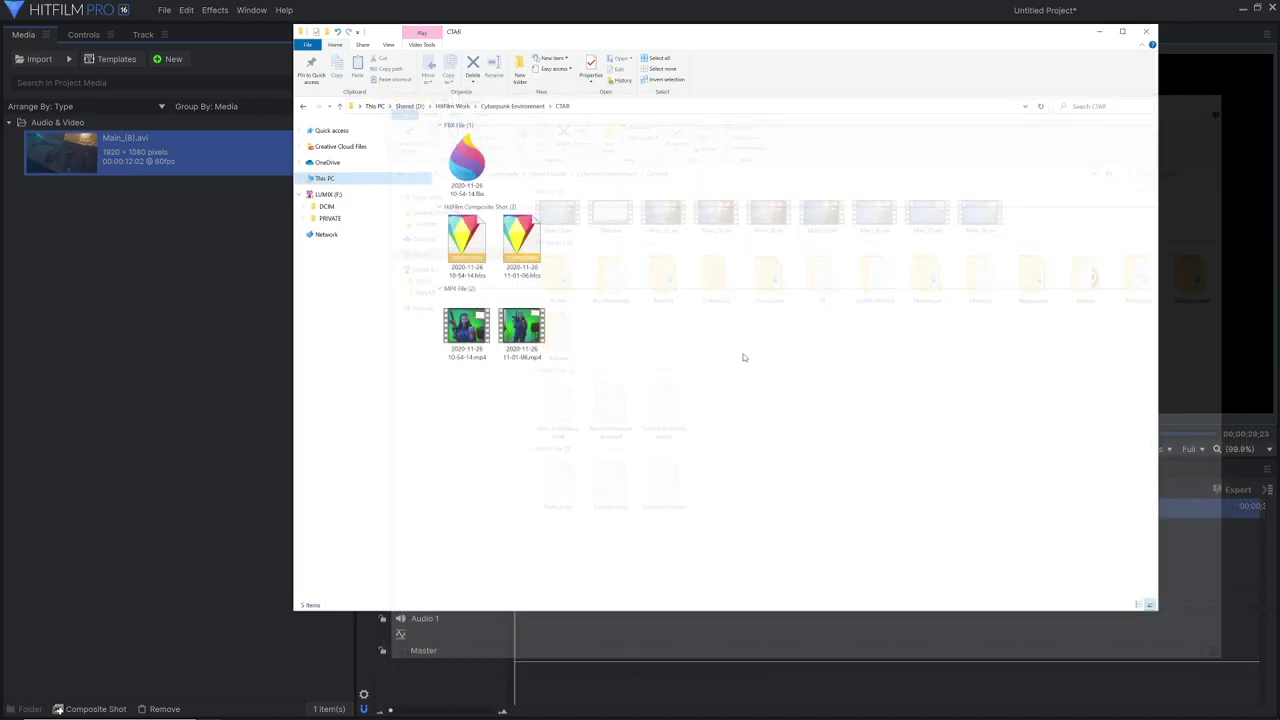
pyautogui.moveTo(455, 335); pyautogui.dragTo(167, 341)
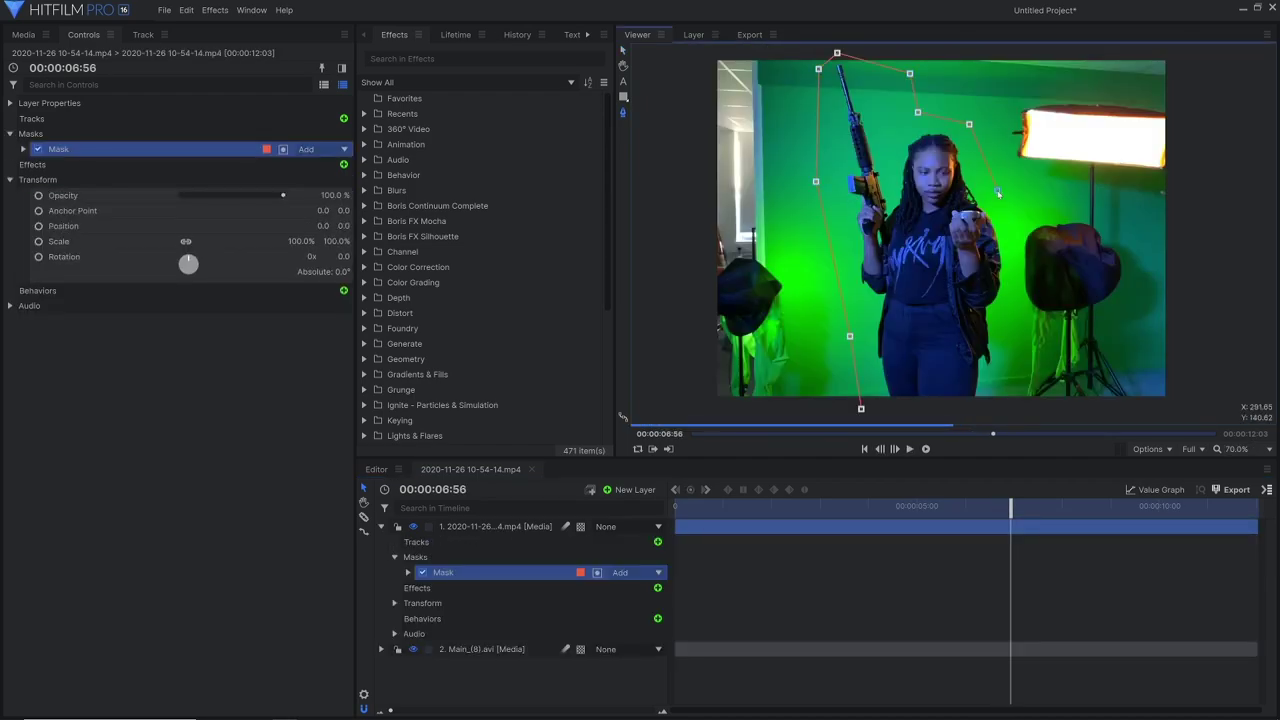
# Step: Draw a closed mask outline around the actor on the green-screen clip
pyautogui.click(997, 190)
pyautogui.click(1006, 256)
pyautogui.click(1007, 351)
pyautogui.click(1004, 406)
pyautogui.click(861, 408)
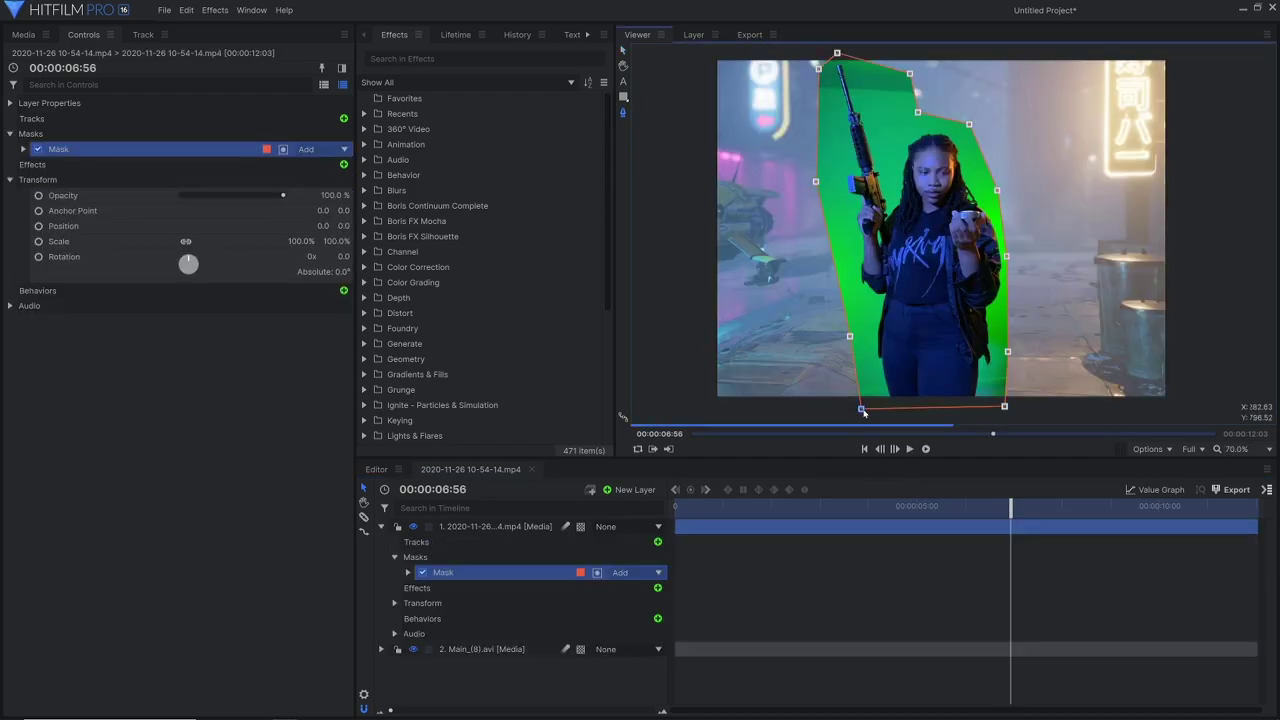
# Step: Apply Chroma Key to the green-screen layer and expand its Matte settings
pyautogui.write('chroma')
pyautogui.moveTo(446, 144); pyautogui.dragTo(940, 229)
pyautogui.click(23, 179)
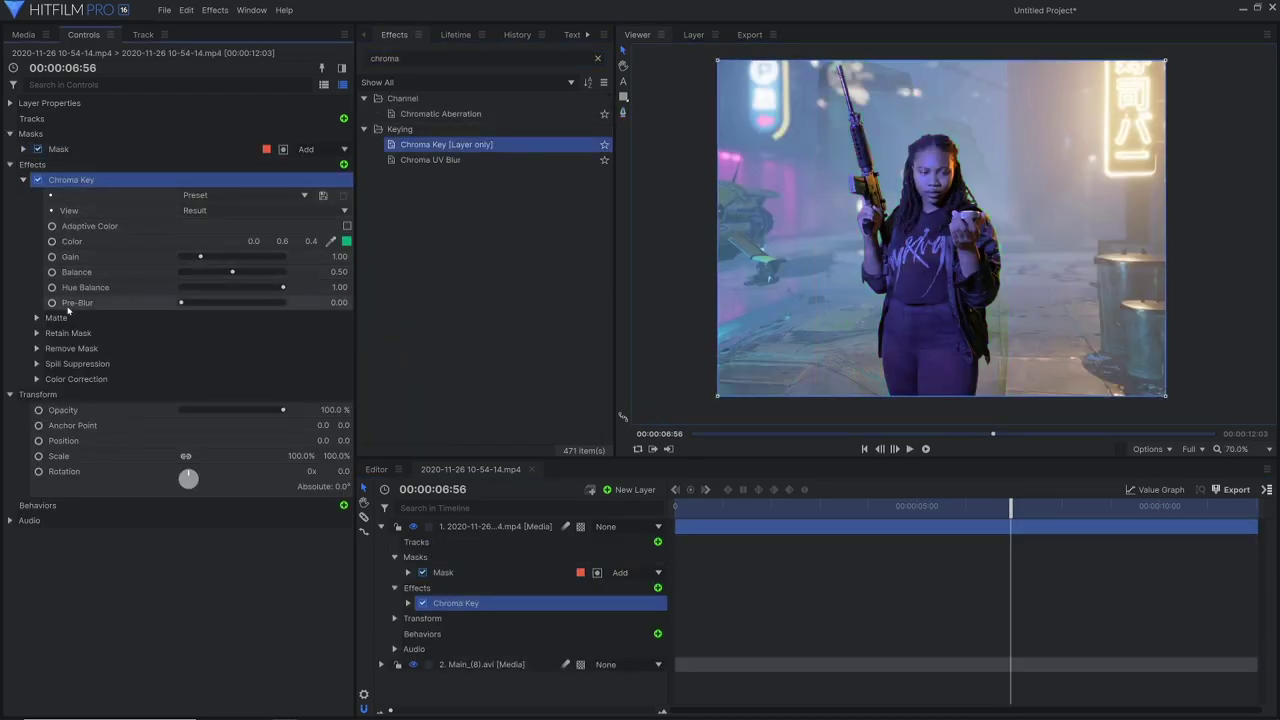
pyautogui.click(36, 317)
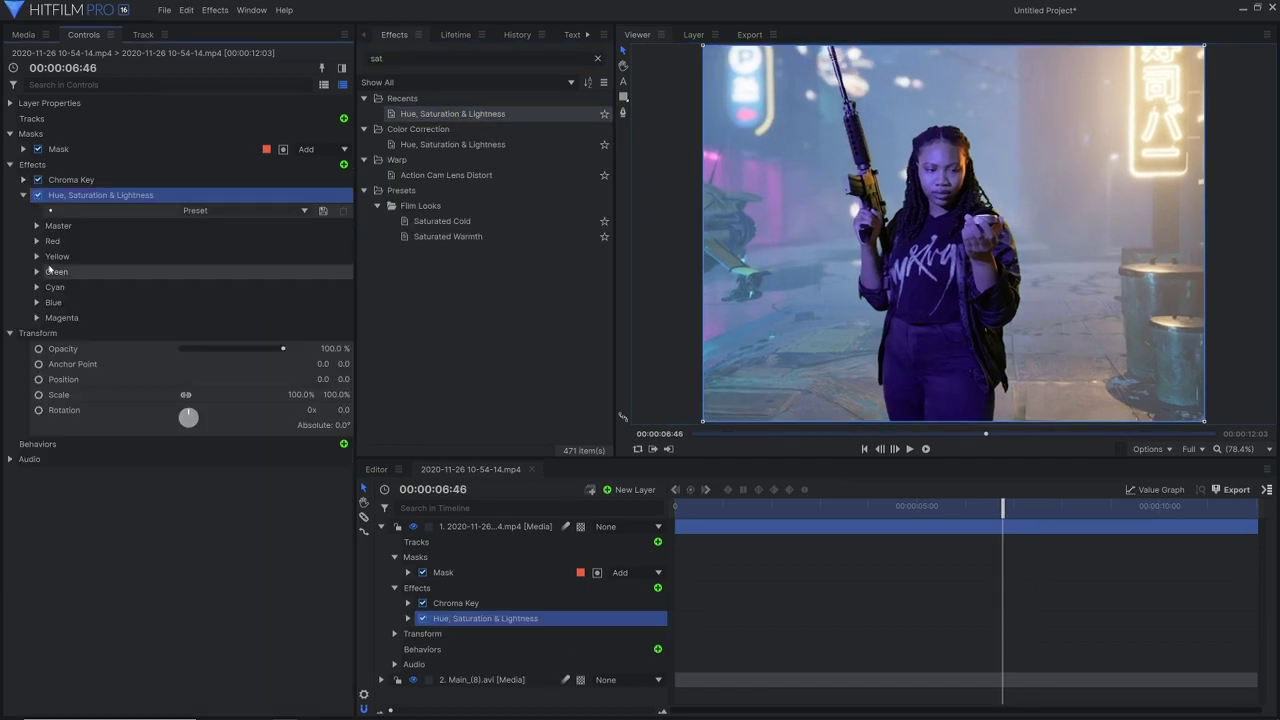
# Step: Shift the blue hue to -43.2 and yellow hue to 35.9, then add a Grade layer
pyautogui.click(36, 302)
pyautogui.moveTo(232, 317)
pyautogui.mouseDown()
pyautogui.moveTo(219, 317)
pyautogui.moveTo(244, 333)
pyautogui.mouseUp()
pyautogui.click(36, 256)
pyautogui.moveTo(232, 272); pyautogui.dragTo(242, 272)
pyautogui.click(630, 489)
pyautogui.click(627, 535)
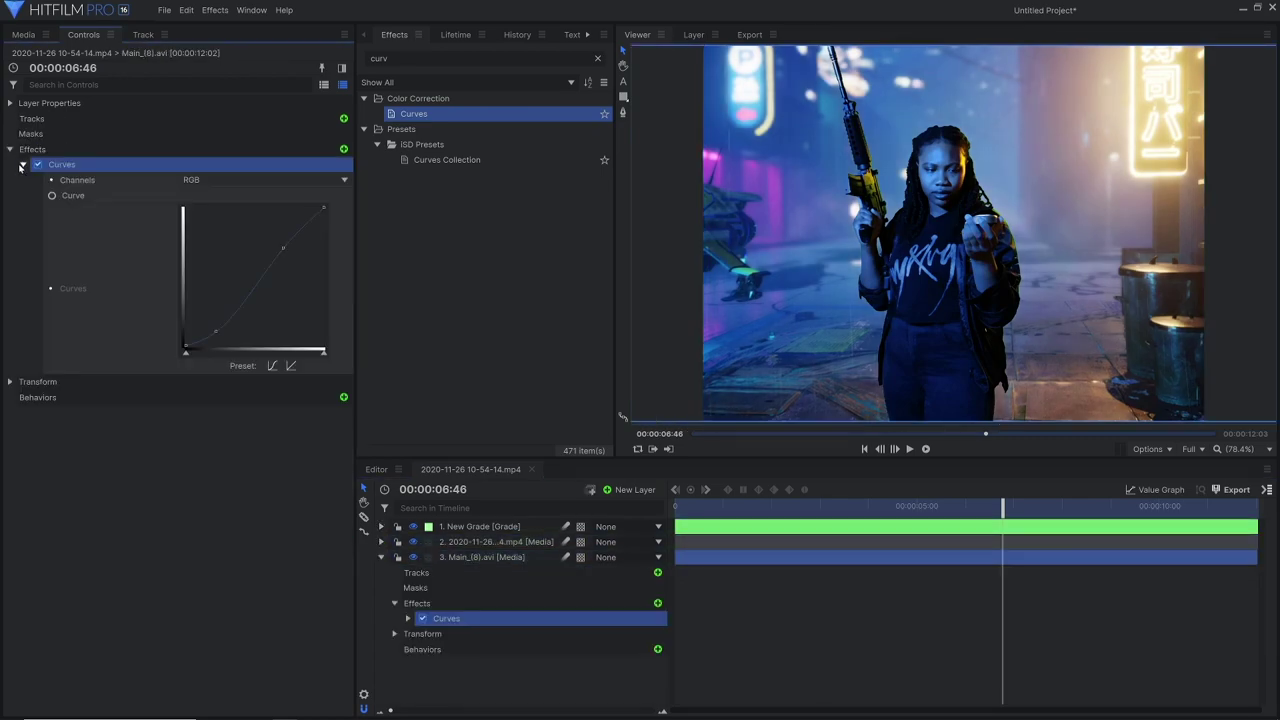
# Step: Switch the Curves channel on Main_(8).avi from RGB to Green
pyautogui.click(264, 179)
pyautogui.click(280, 240)
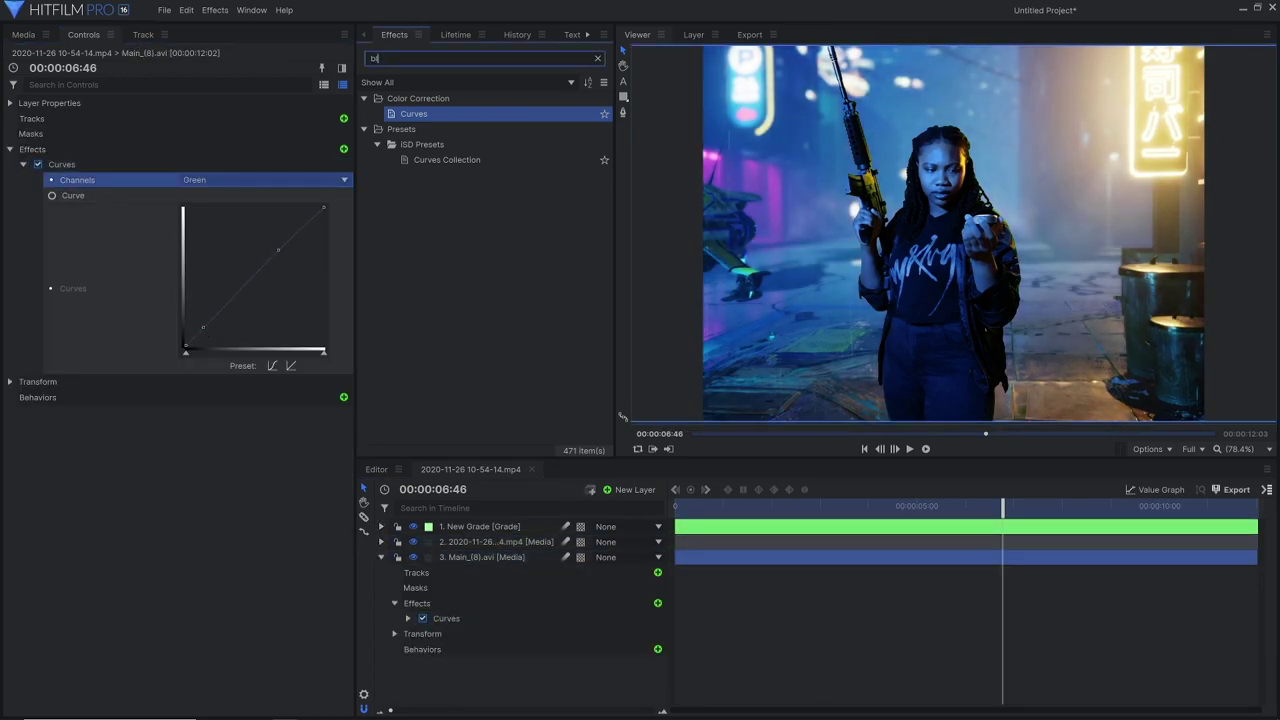